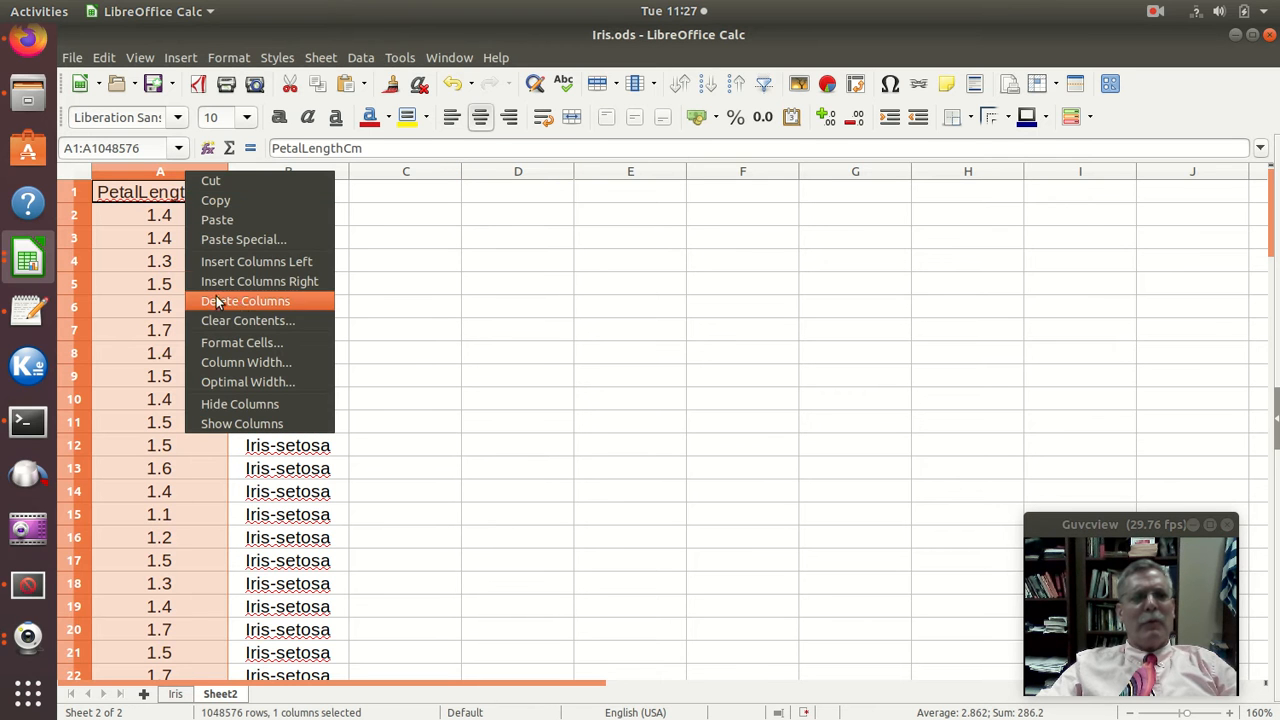
- Insert a new column before PetalLengthCm on Sheet2 and title it Dummy in A1
left_click(242, 263)
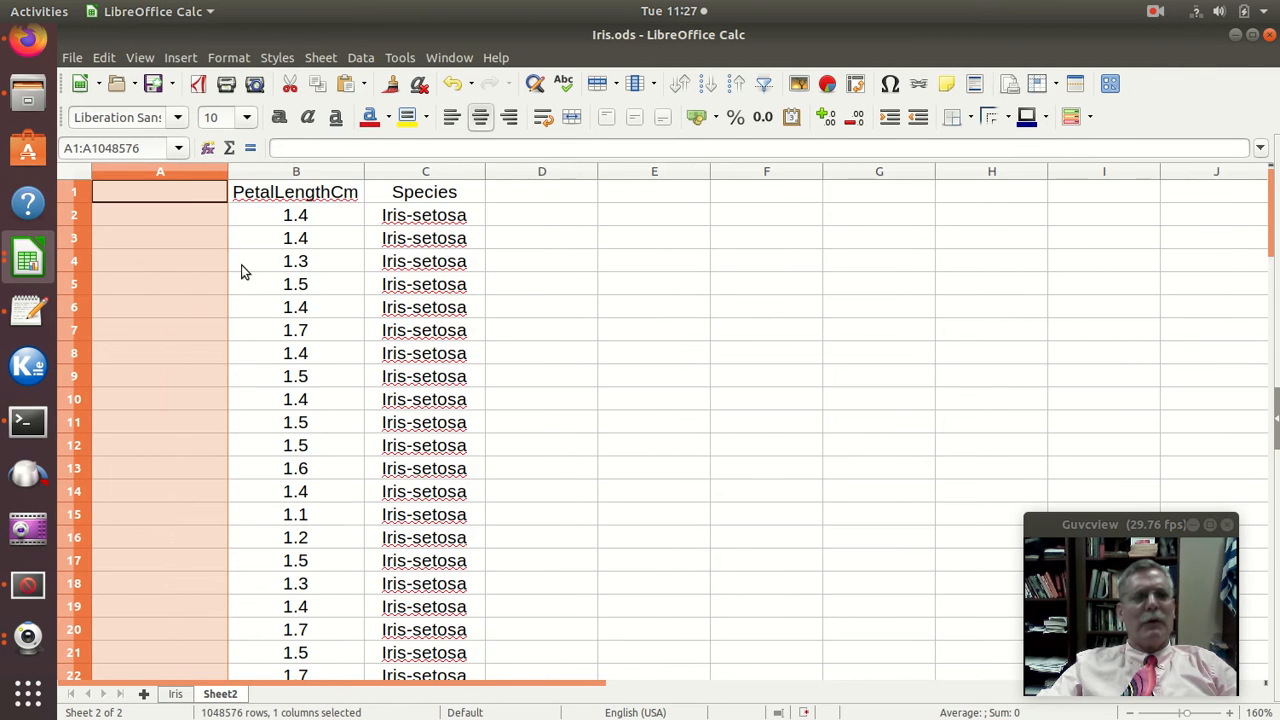
left_click(185, 196)
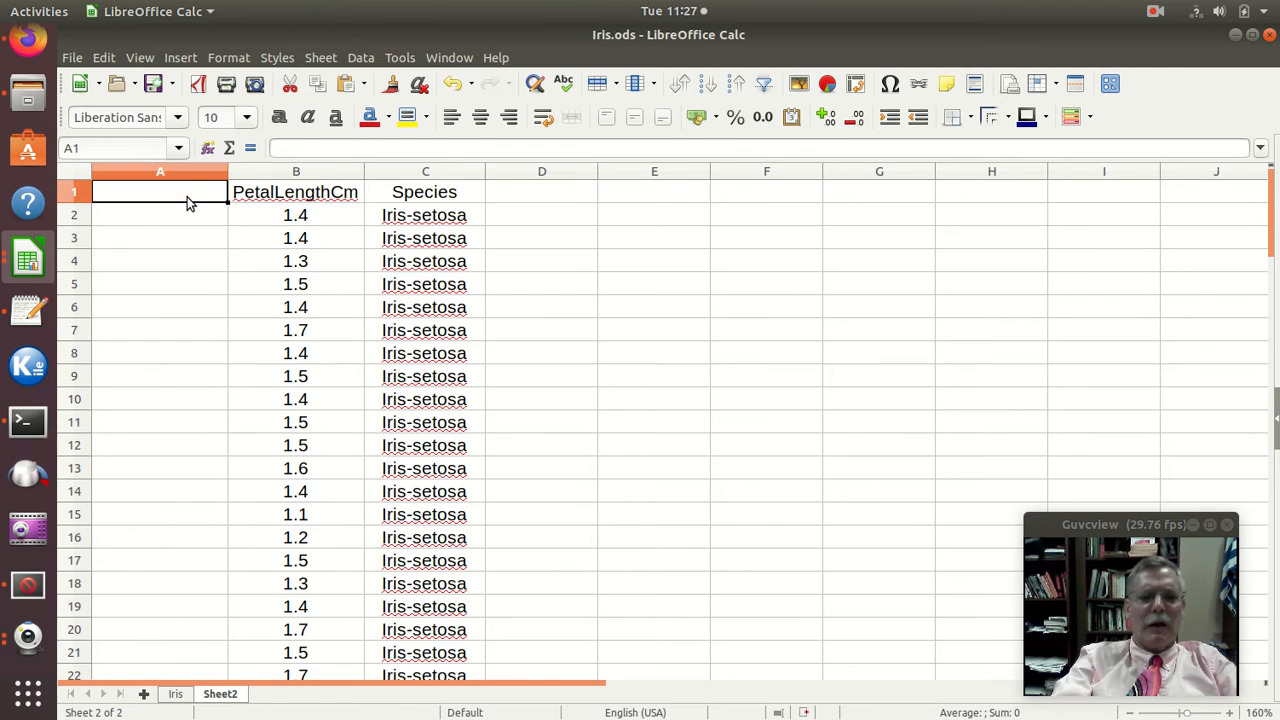
type("Dummy")
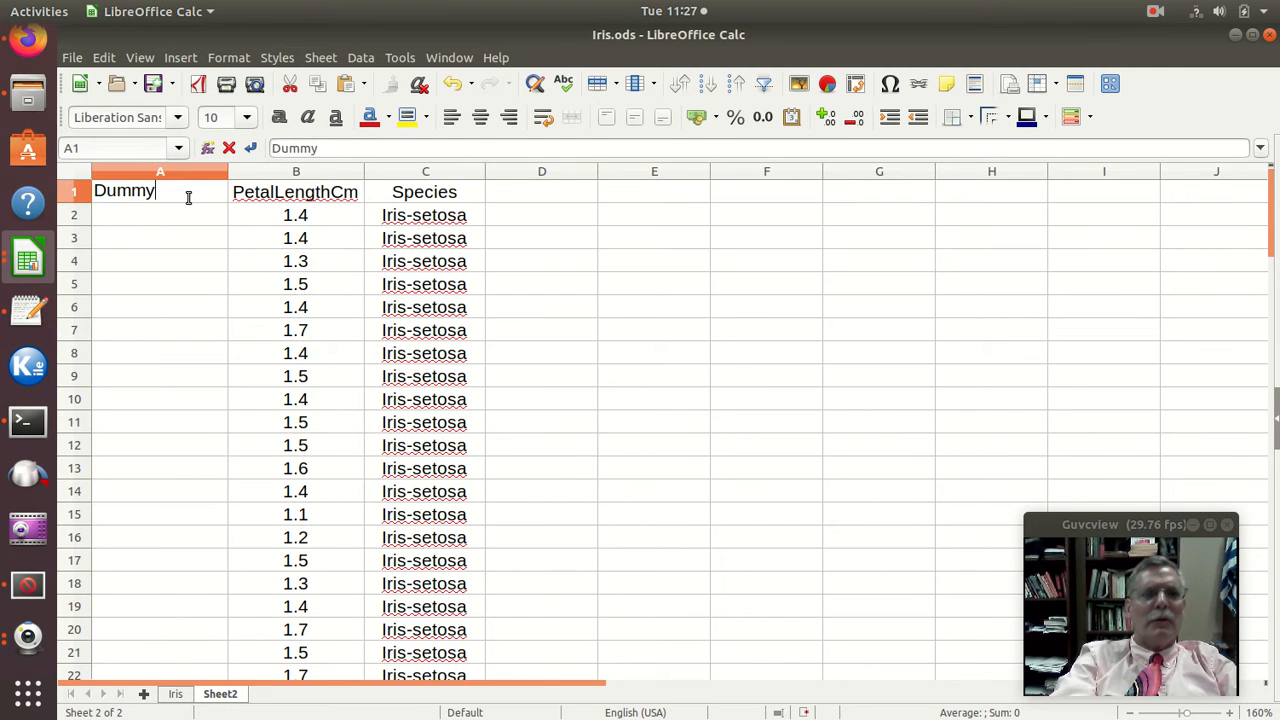
key("Return")
- Enter 0 in A2 and copy it to A3:A51 so every Iris-setosa row has a dummy value
type("0")
key("Return")
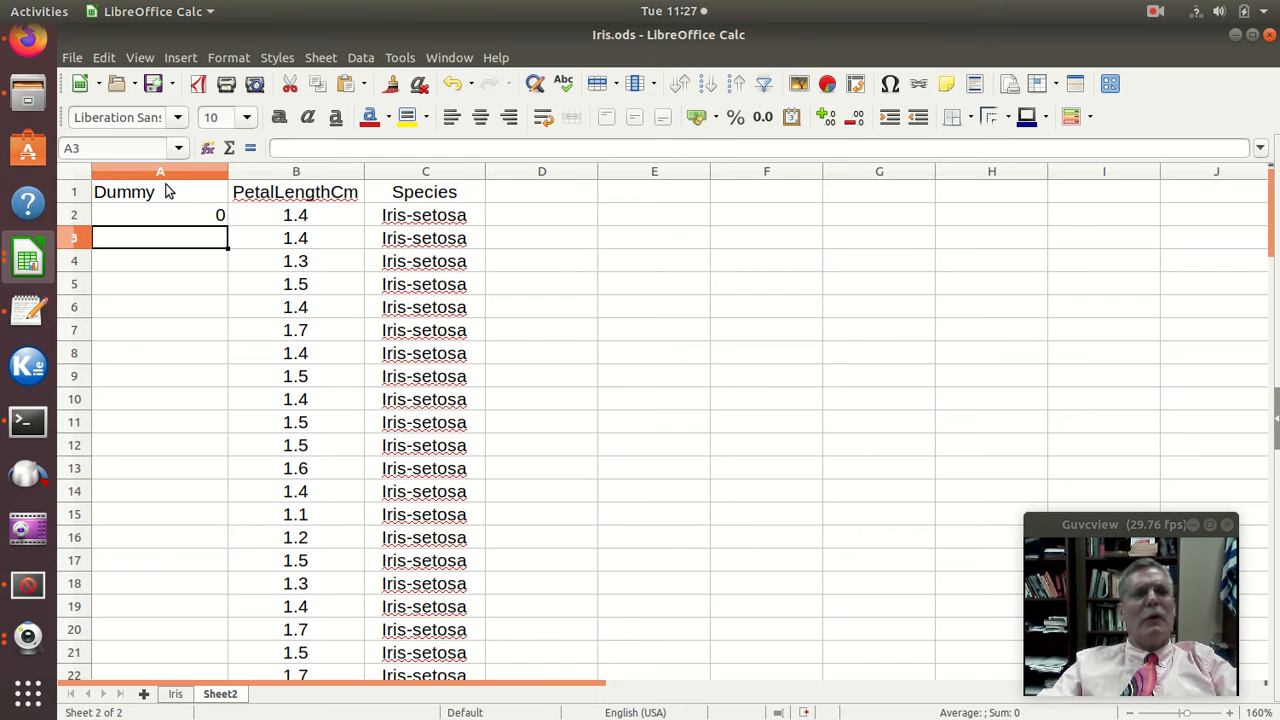
left_click(177, 214)
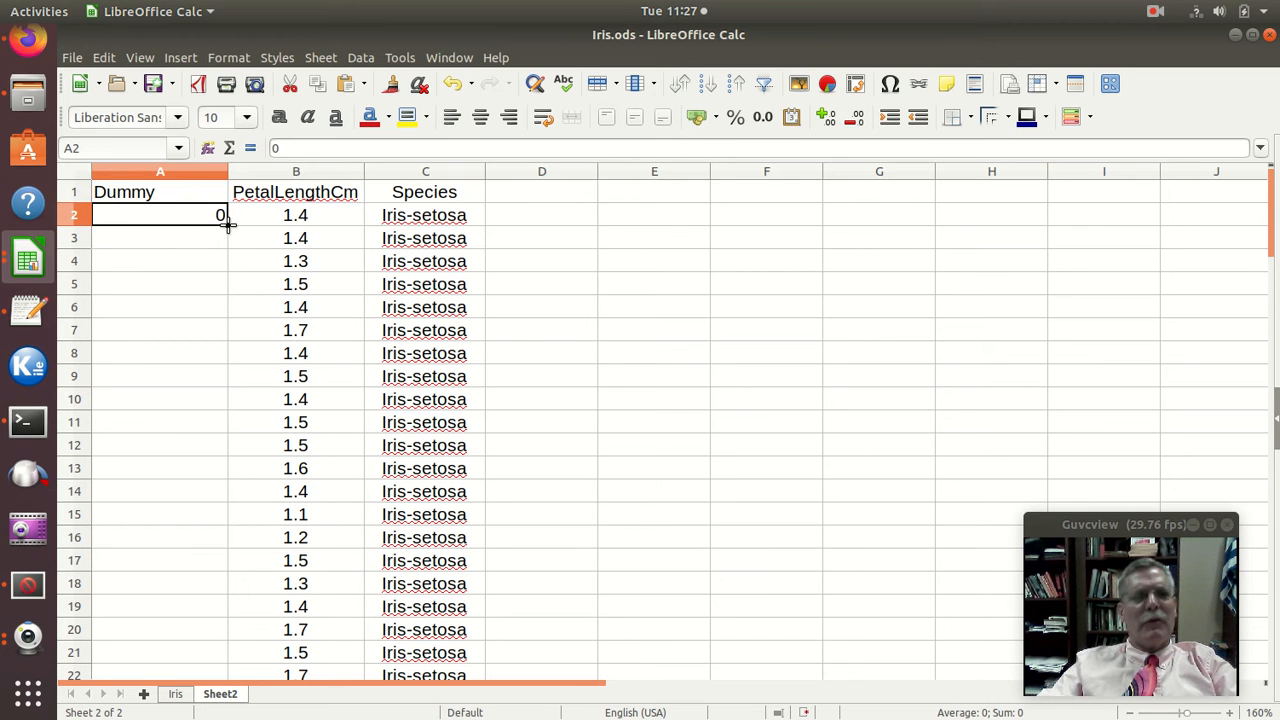
mouse_move(228, 222)
left_mouse_down()
mouse_move(230, 283)
mouse_move(223, 228)
left_mouse_up()
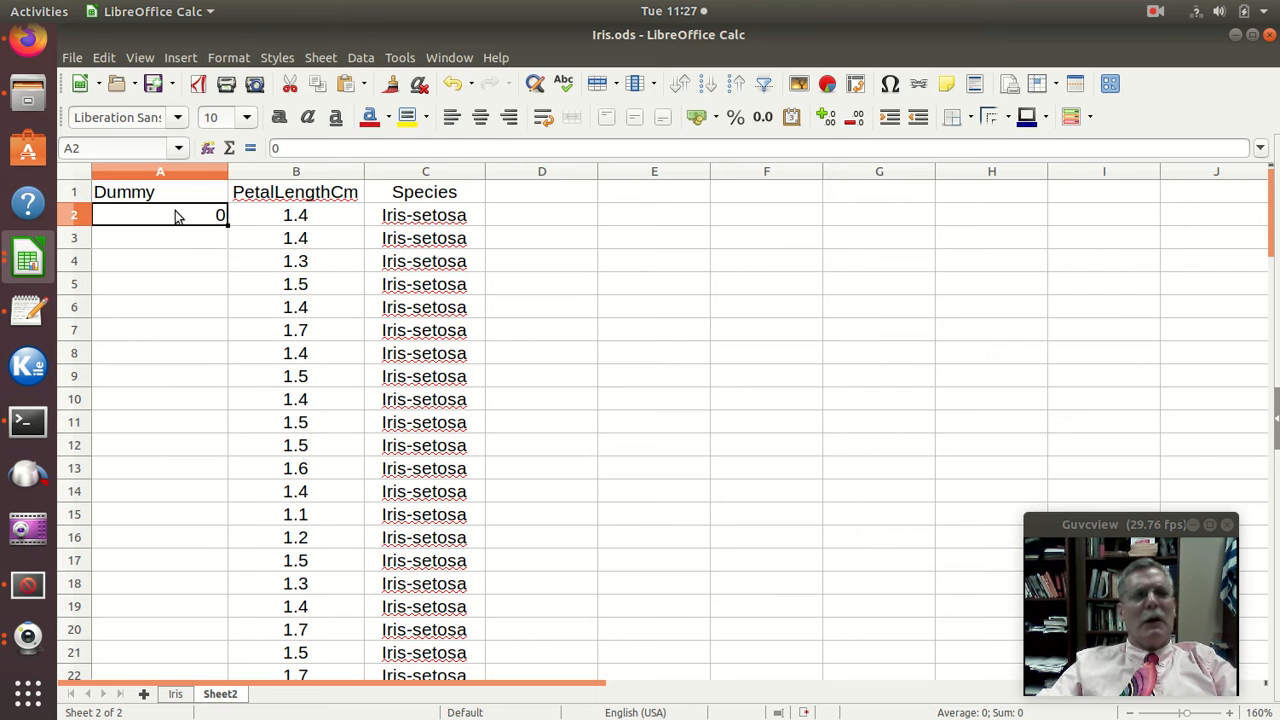
right_click(177, 215)
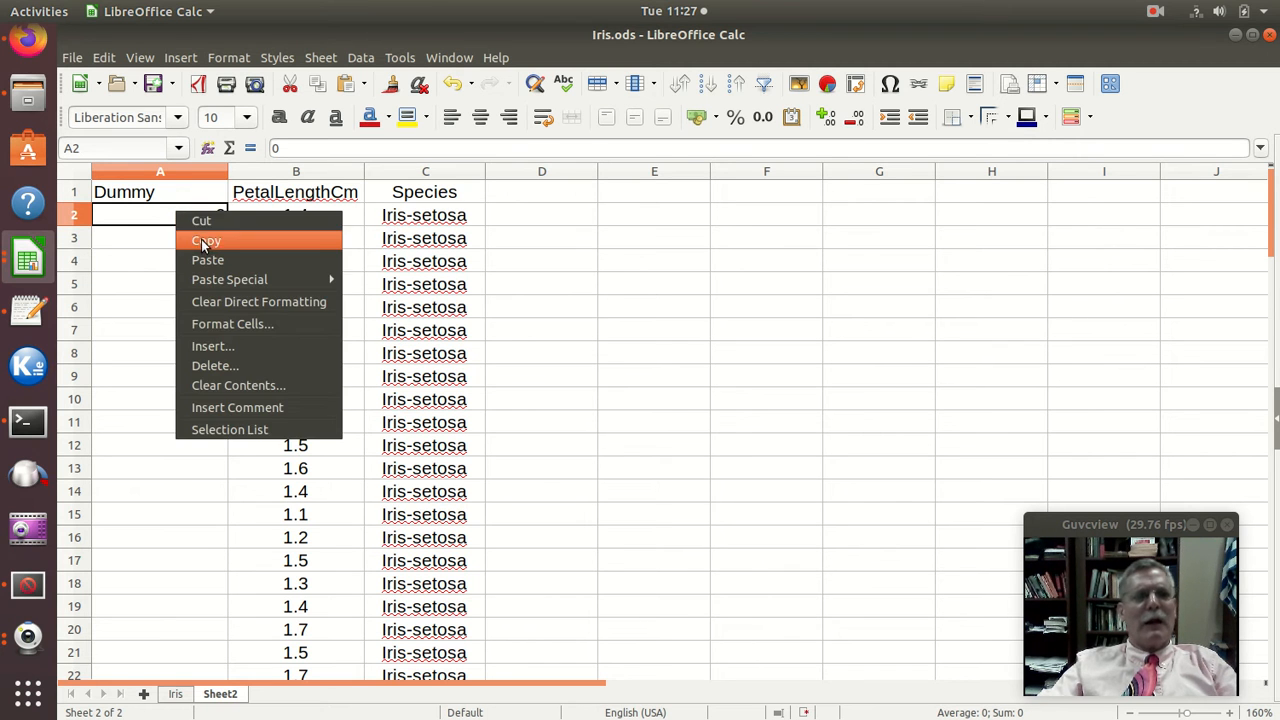
left_click(202, 243)
left_click_drag(195, 243, 153, 602)
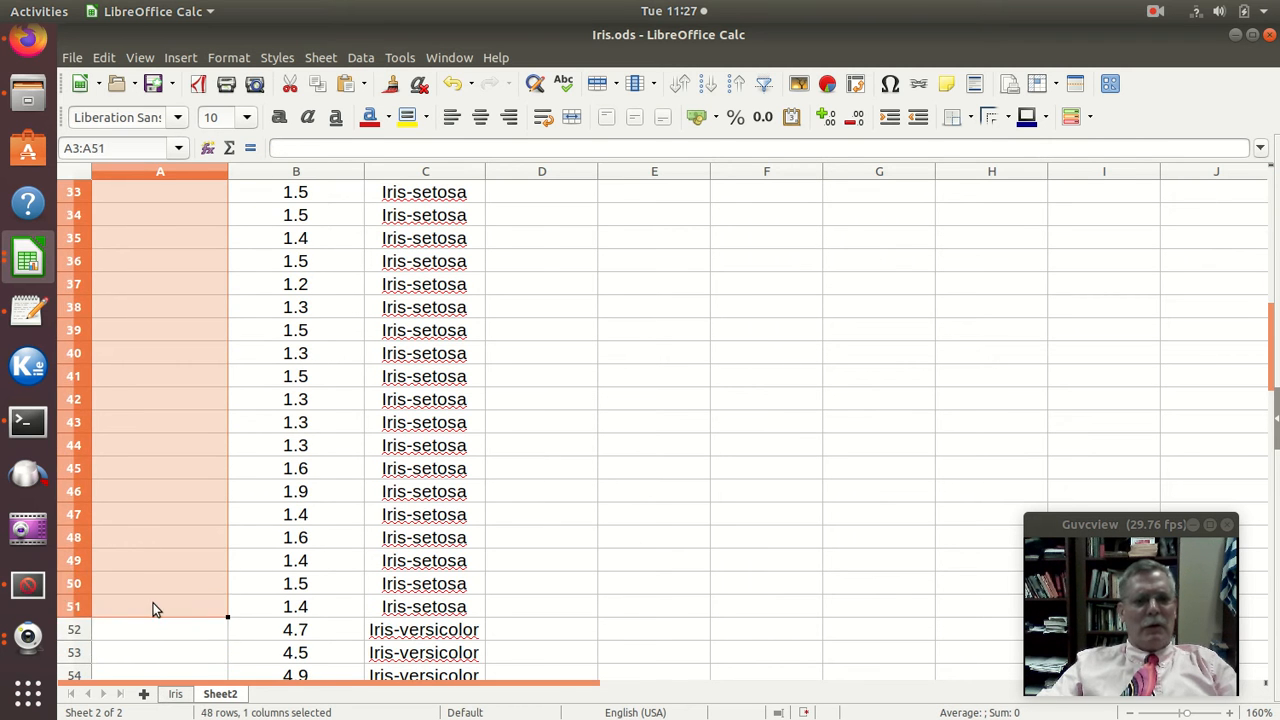
right_click(170, 580)
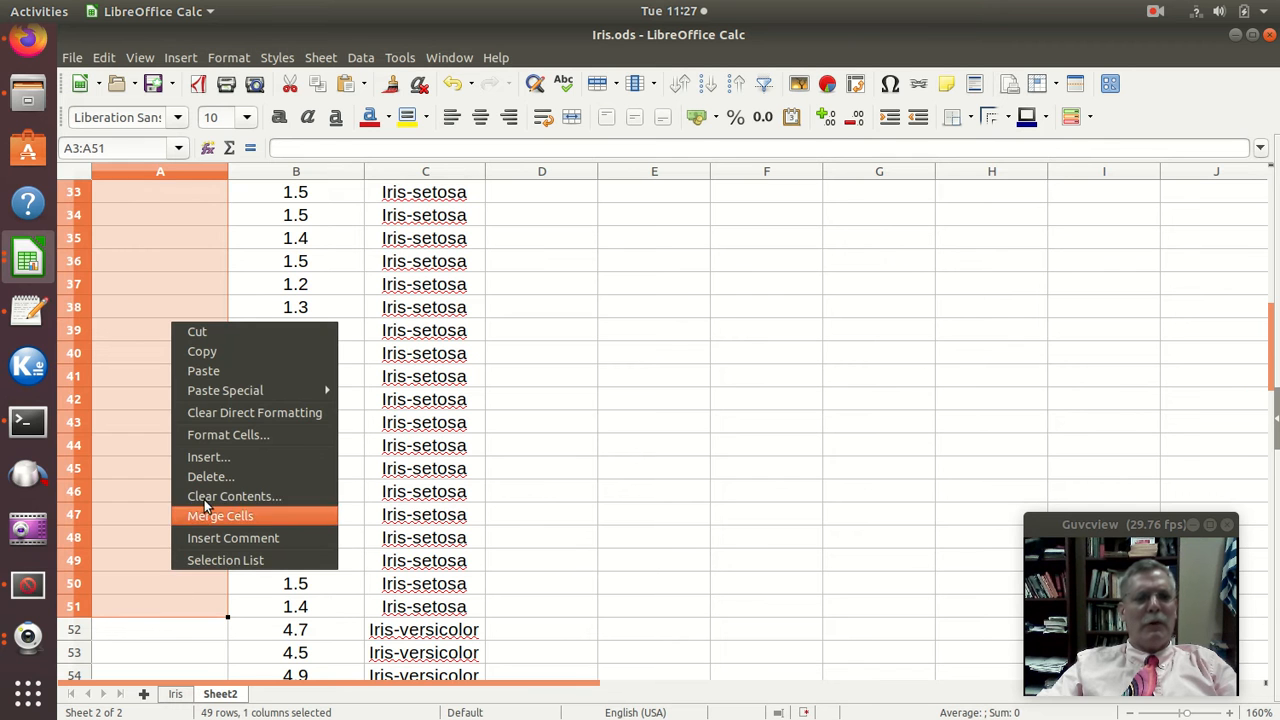
left_click(205, 372)
- Enter 1 in A52 and copy it to A53:A101 for the Iris-versicolor rows
scroll(160, 472, "down", 4)
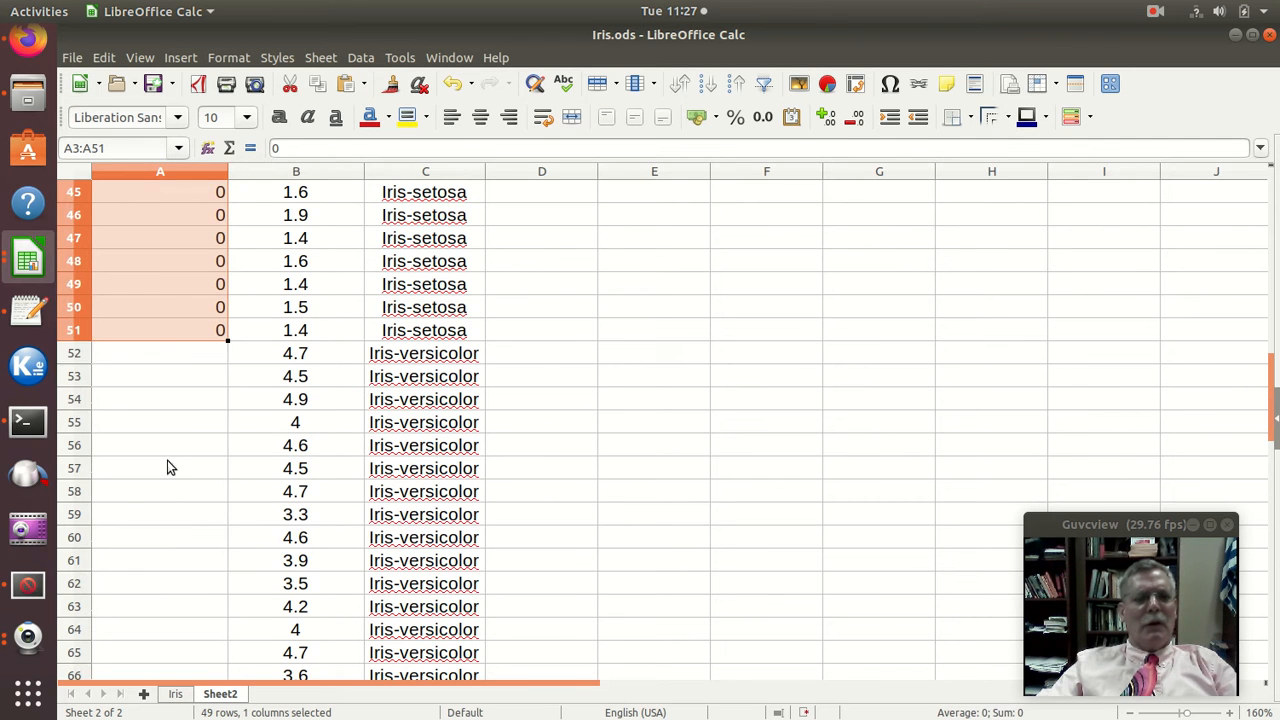
left_click(185, 355)
type("1")
key("Return")
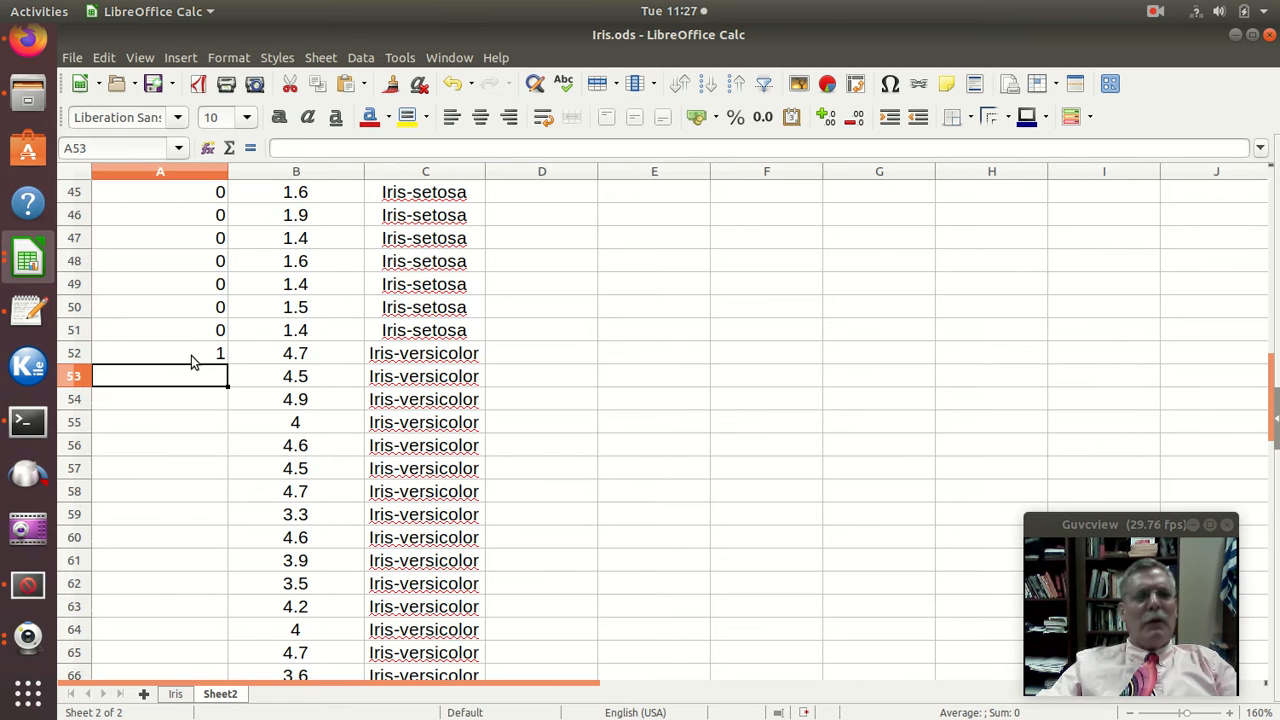
left_click(191, 355)
right_click(191, 355)
left_click(206, 385)
left_click_drag(191, 380, 172, 490)
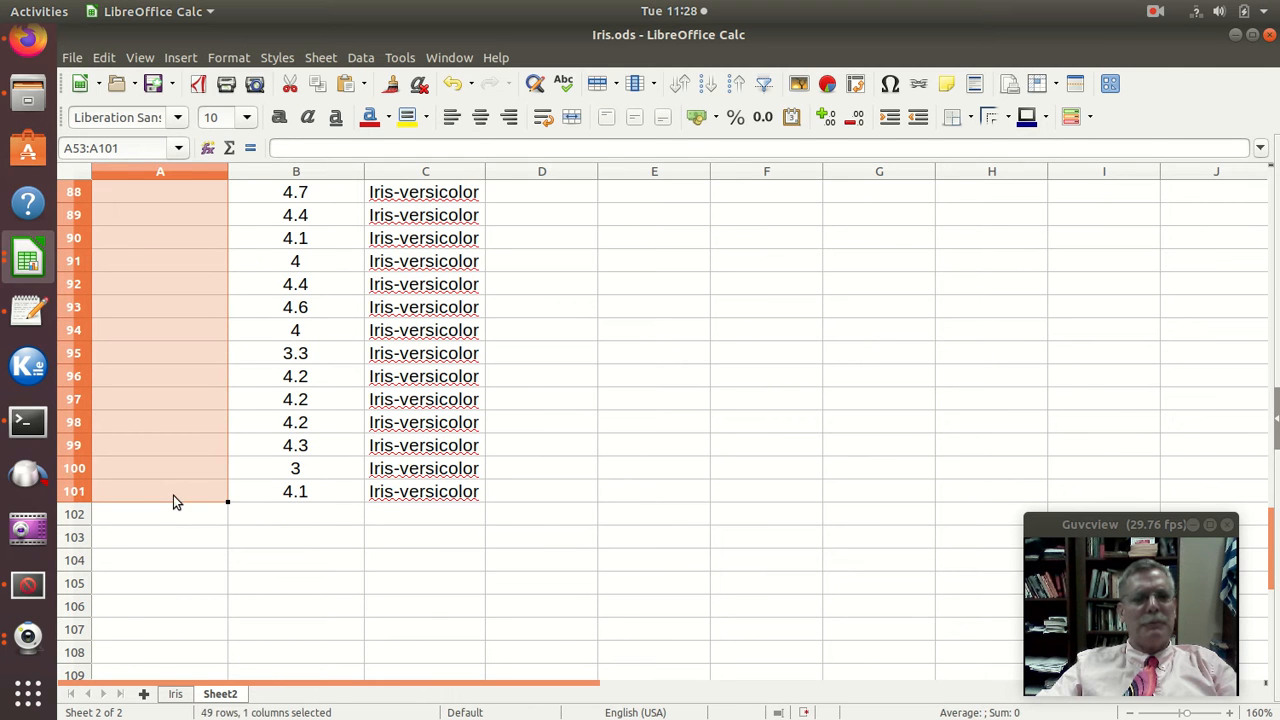
right_click(179, 449)
left_click(212, 499)
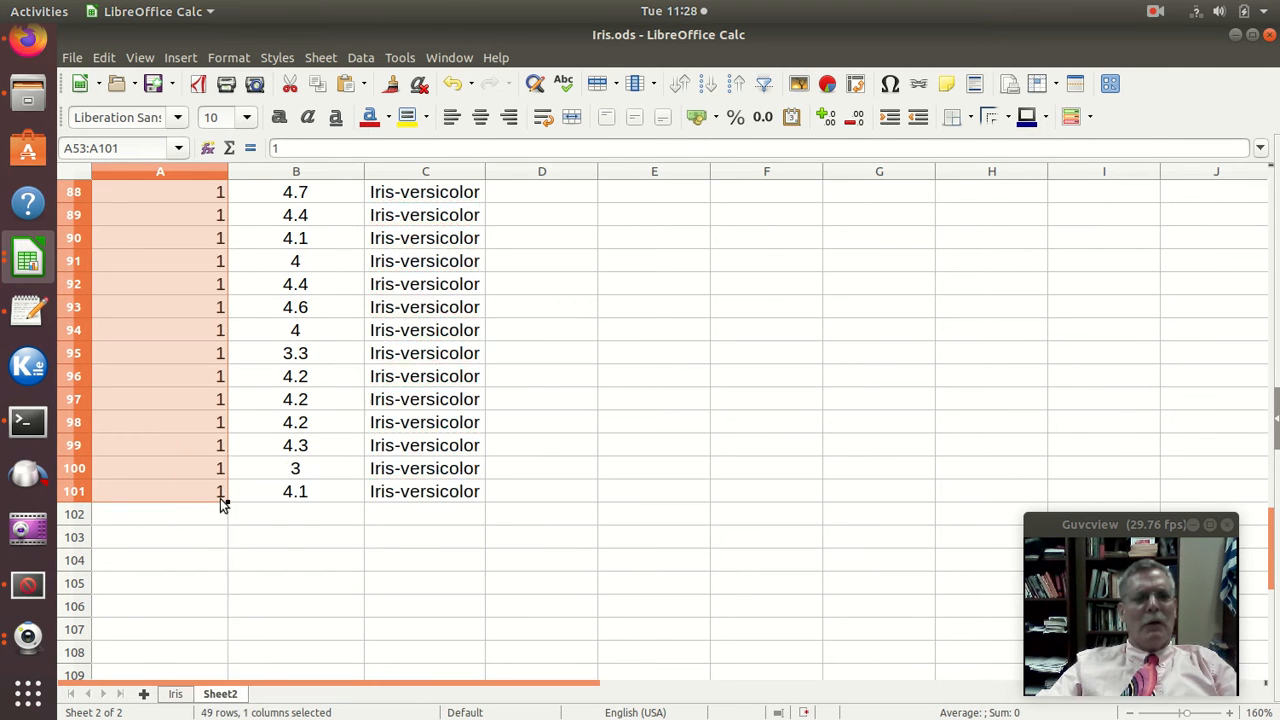
- Copy the Dummy and PetalLengthCm columns, including headings, from A1:B101
scroll(514, 477, "up", 10)
scroll(265, 376, "up", 19)
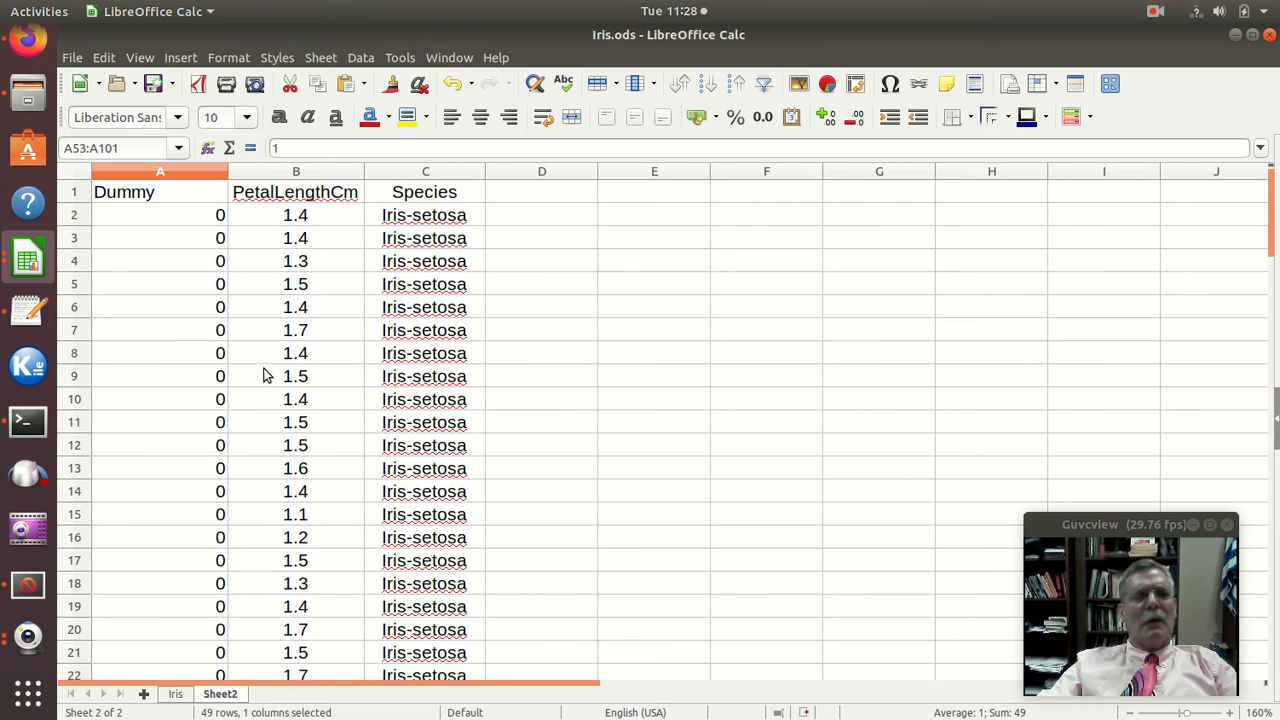
left_click(162, 195)
left_click_drag(161, 194, 289, 284)
right_click(276, 262)
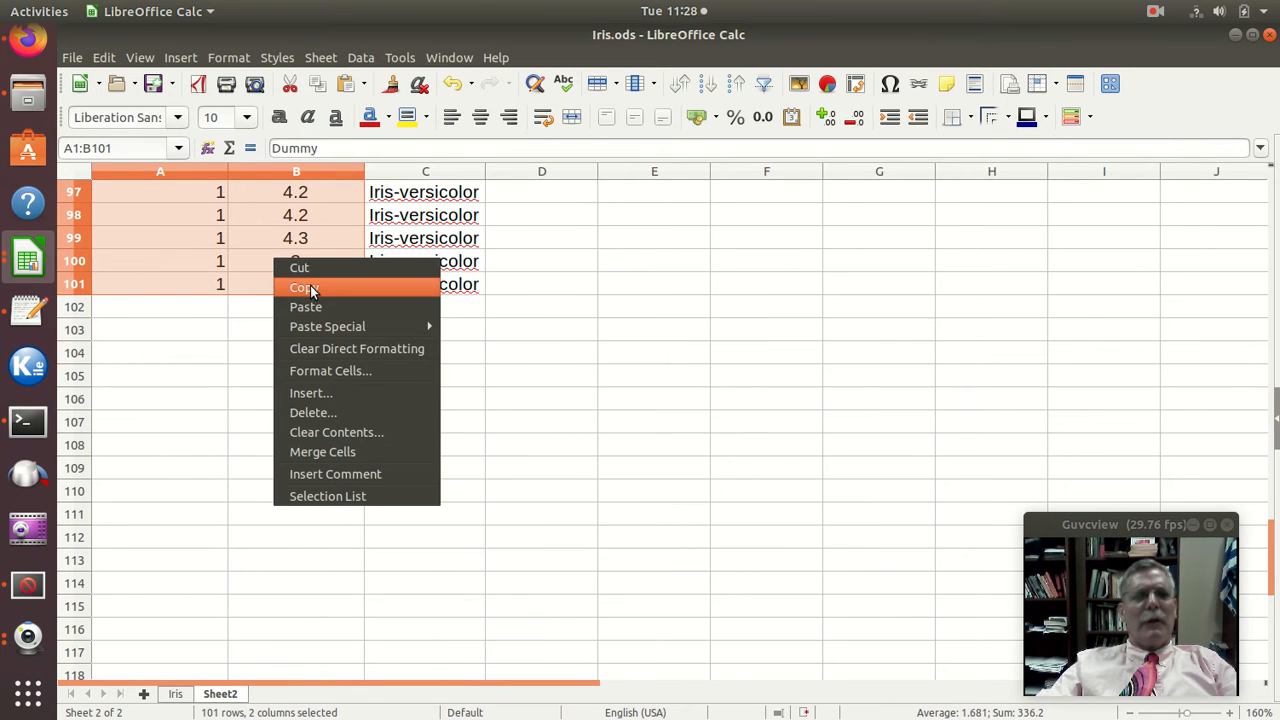
left_click(309, 287)
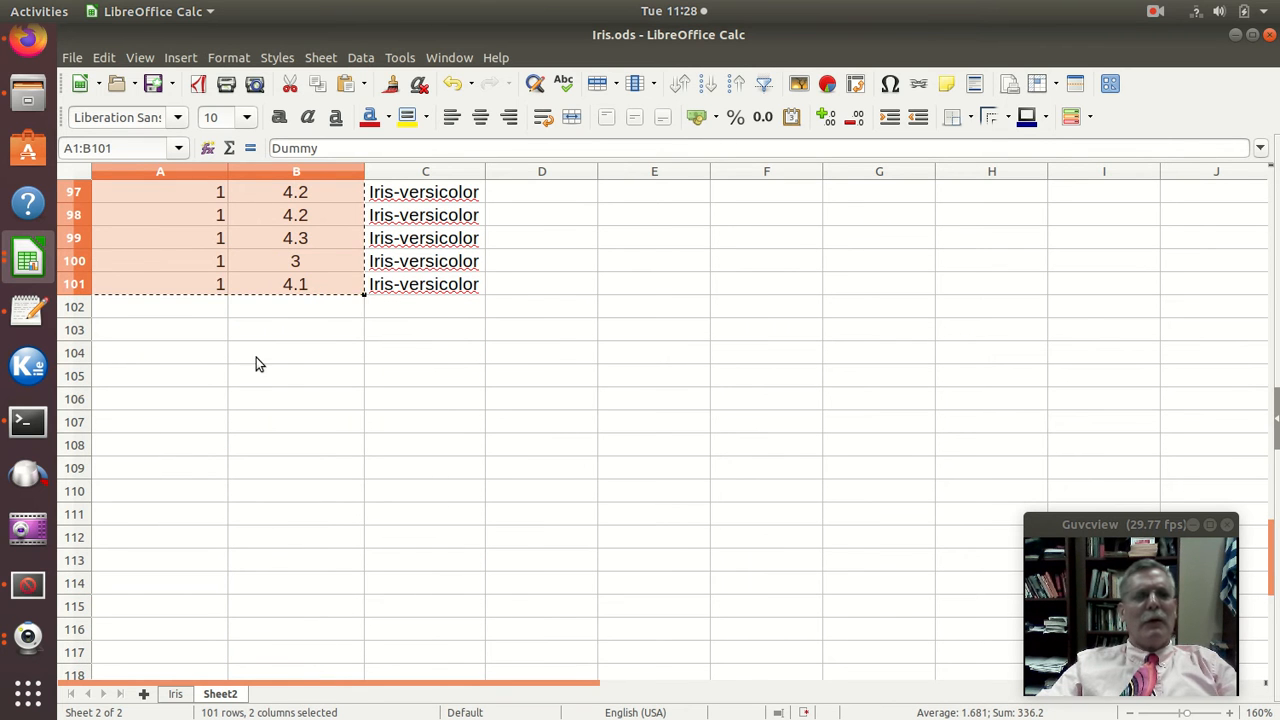
- Switch to the Untitled 1 spreadsheet and paste the copied columns over the X and Y headings, starting at A1, overwriting the existing contents
left_click(27, 262)
left_click(175, 328)
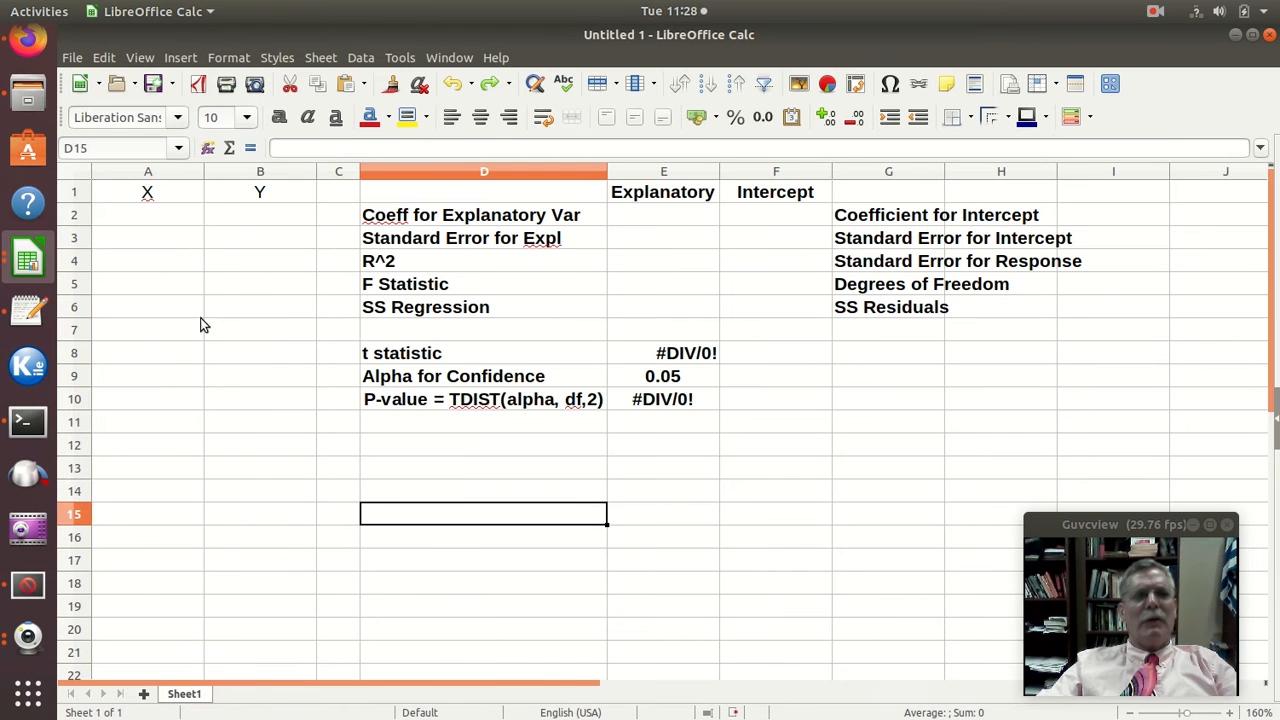
left_click(145, 199)
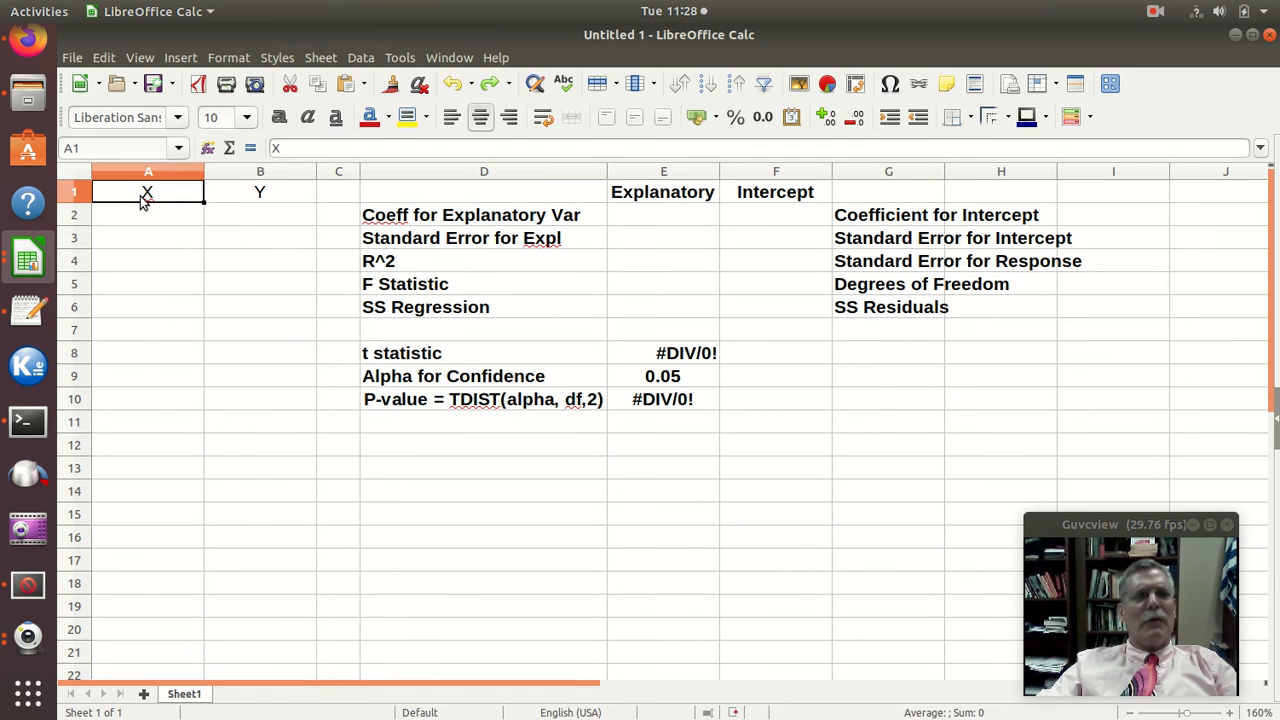
left_click_drag(140, 199, 220, 197)
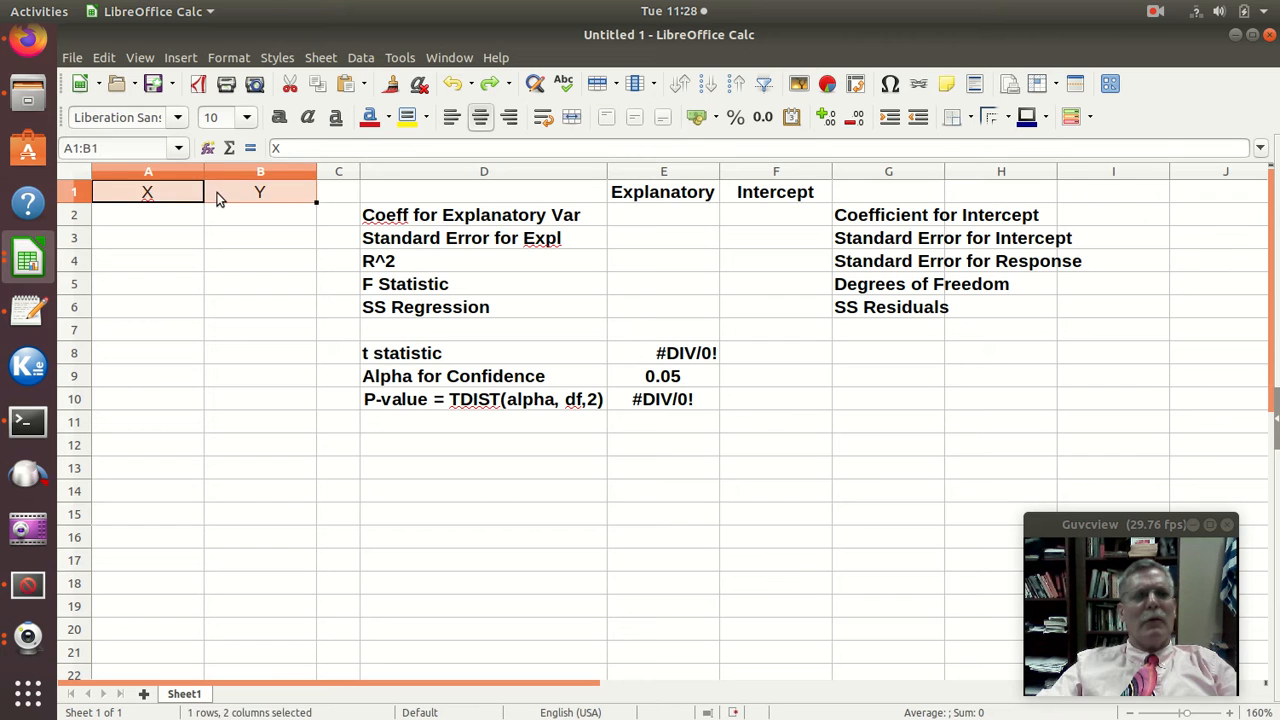
right_click(240, 192)
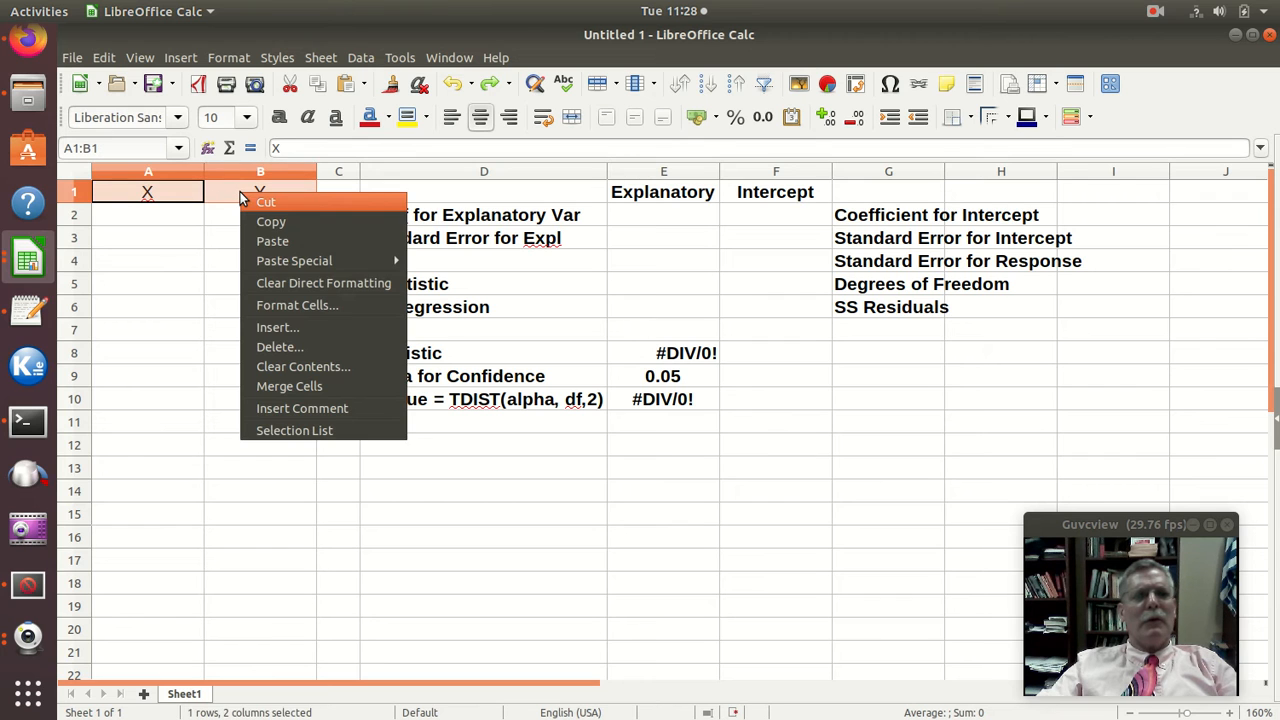
left_click(272, 240)
left_click(601, 420)
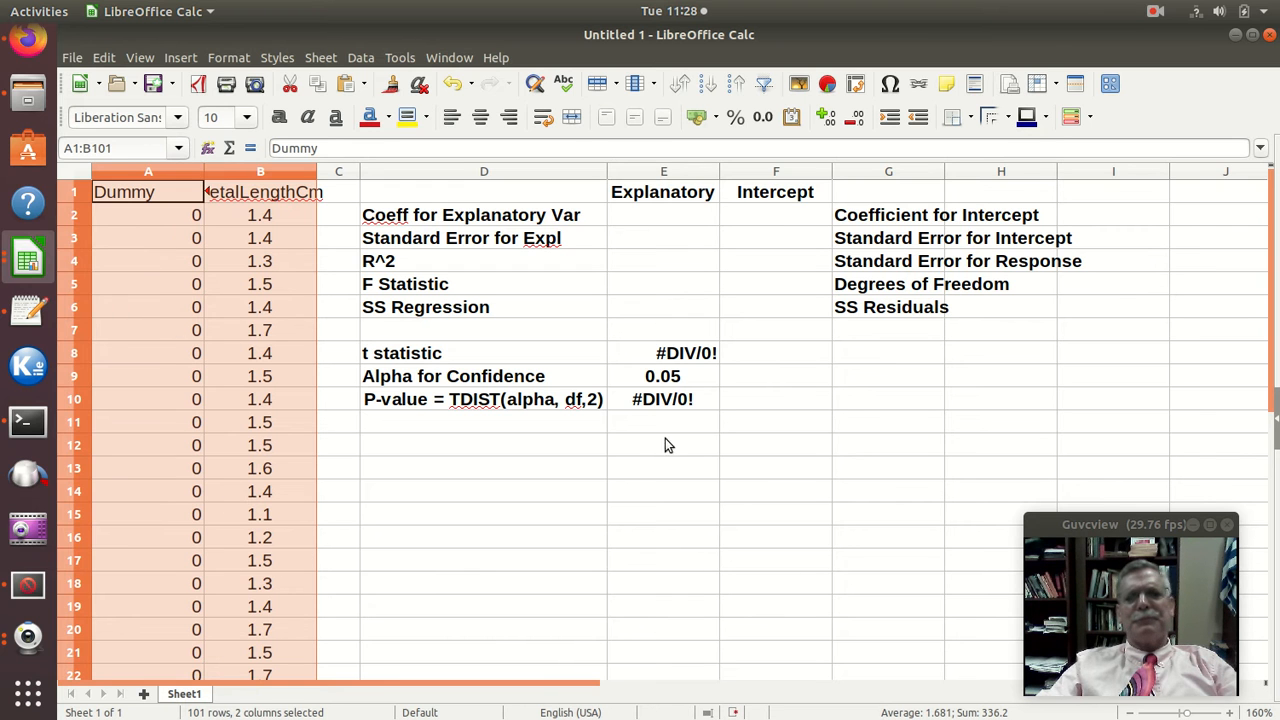
left_click(165, 362)
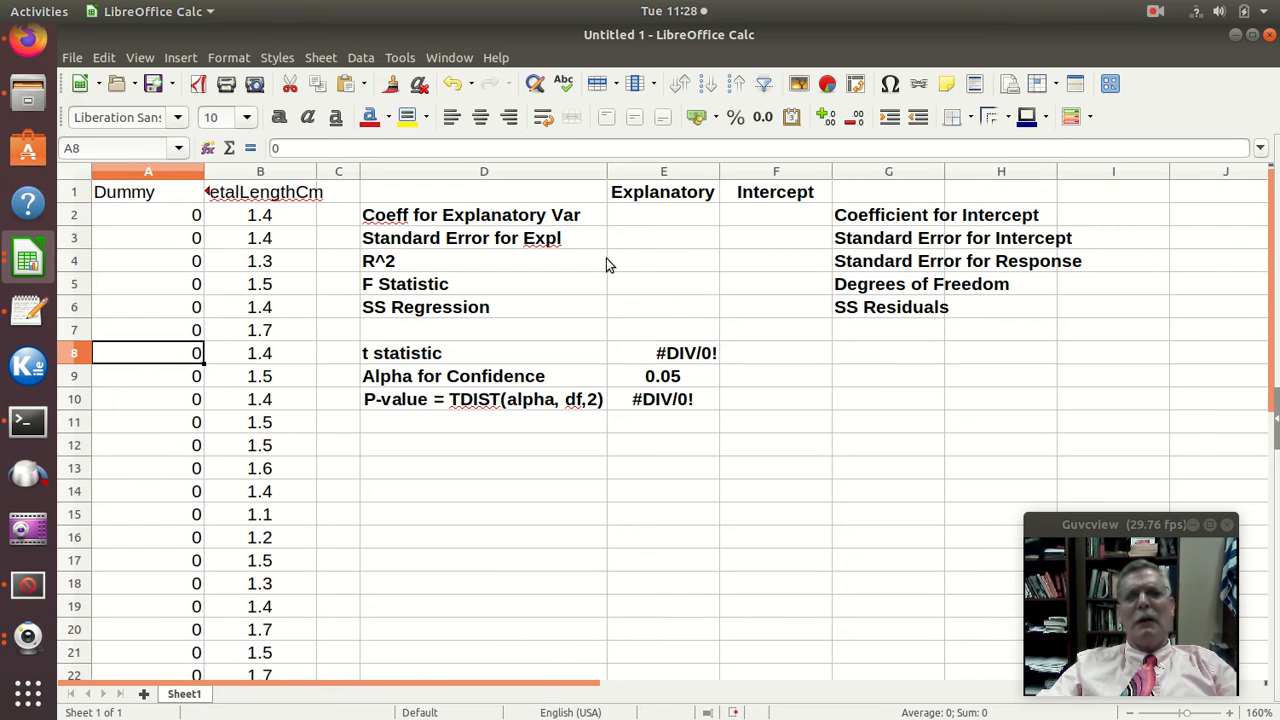
- Enter =LINEST(B2:B101,A2:A101,1,1) as an array formula across E2:F6 in the regression table
left_click_drag(631, 216, 774, 320)
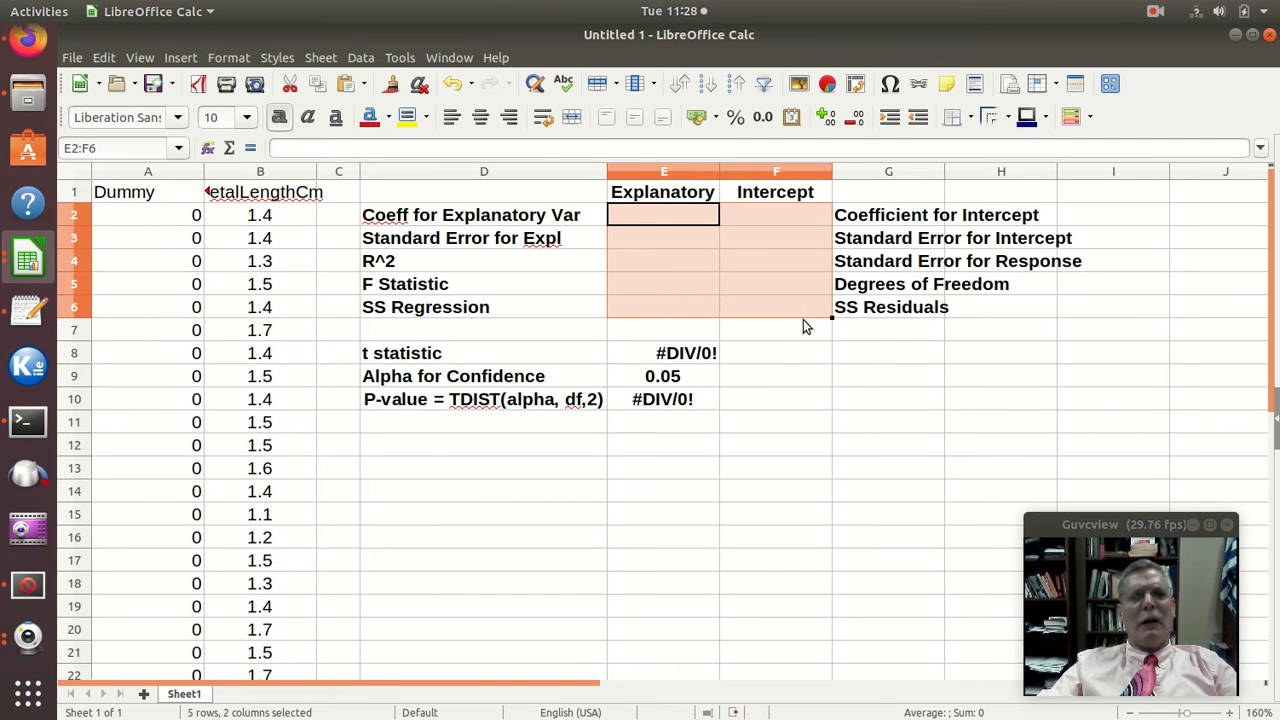
type("=")
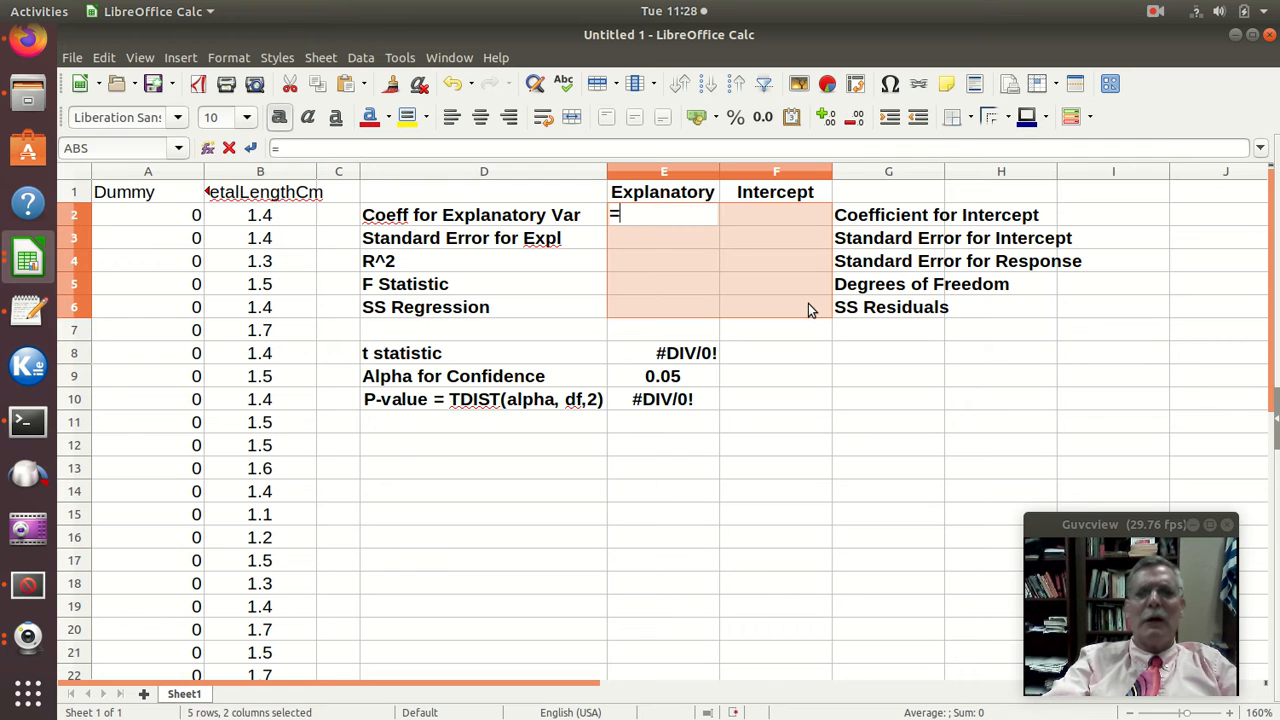
type("lin")
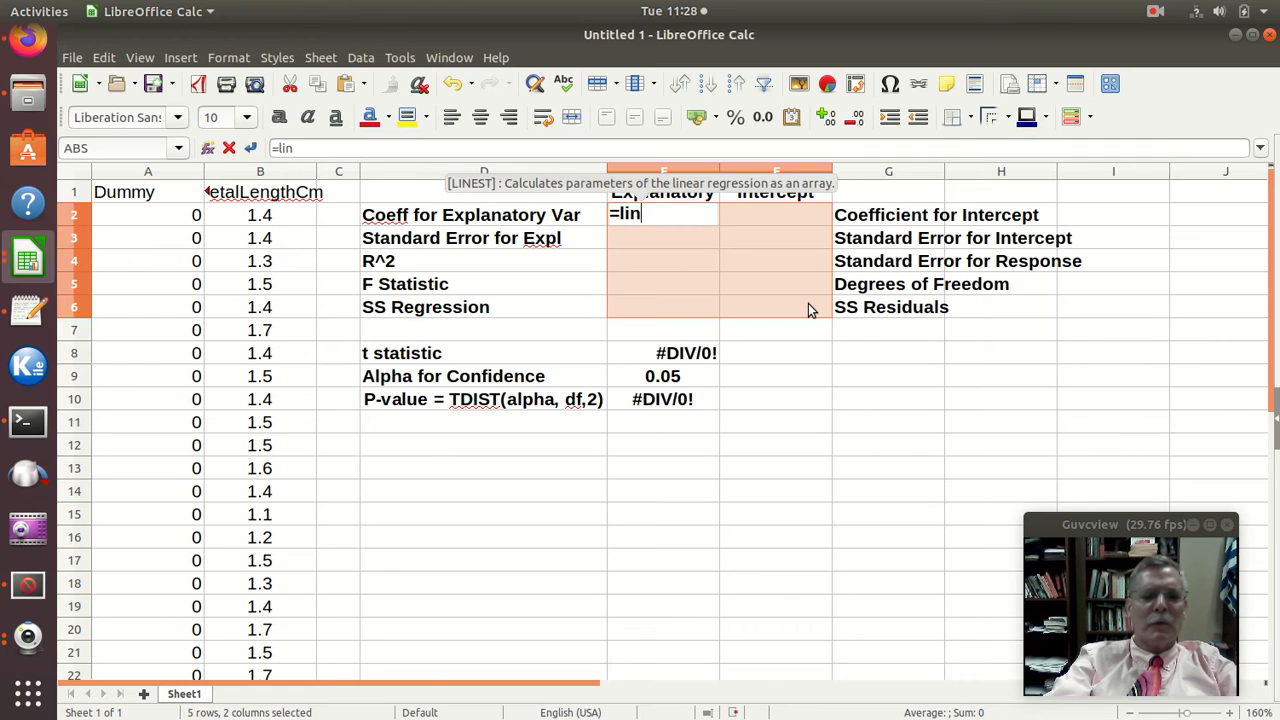
type("est(")
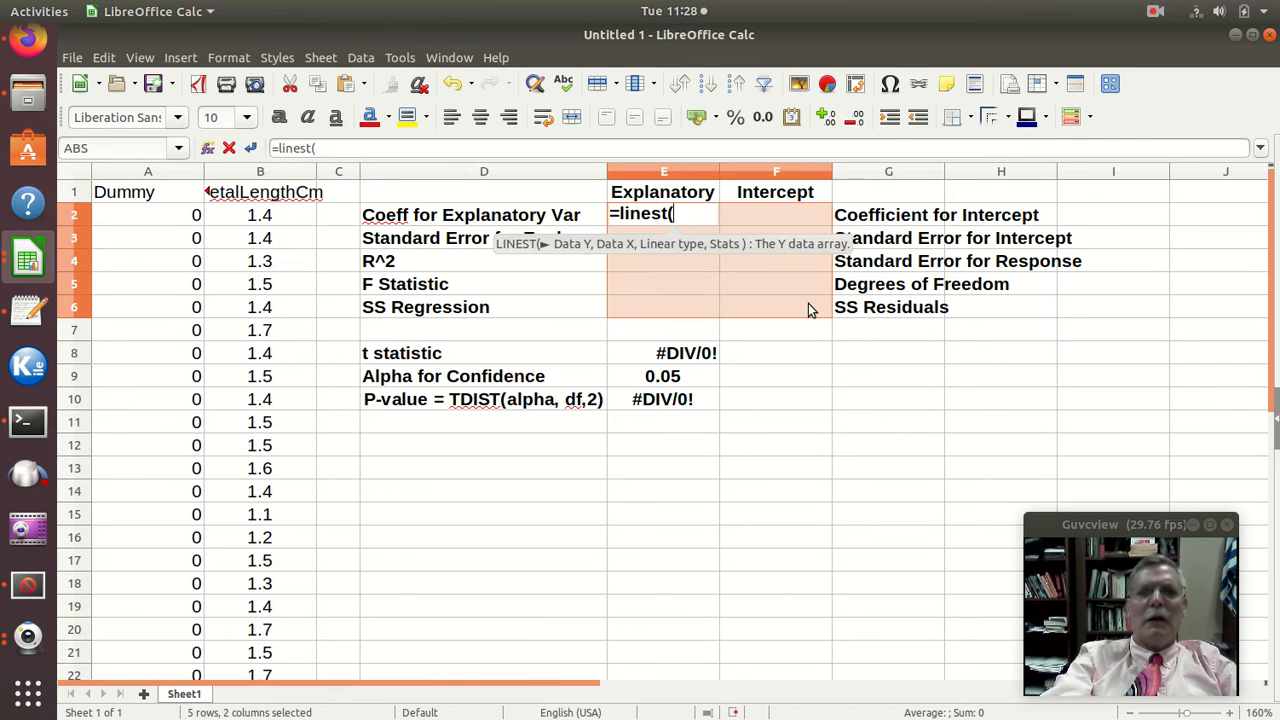
left_click(284, 220)
left_click_drag(280, 524, 222, 592)
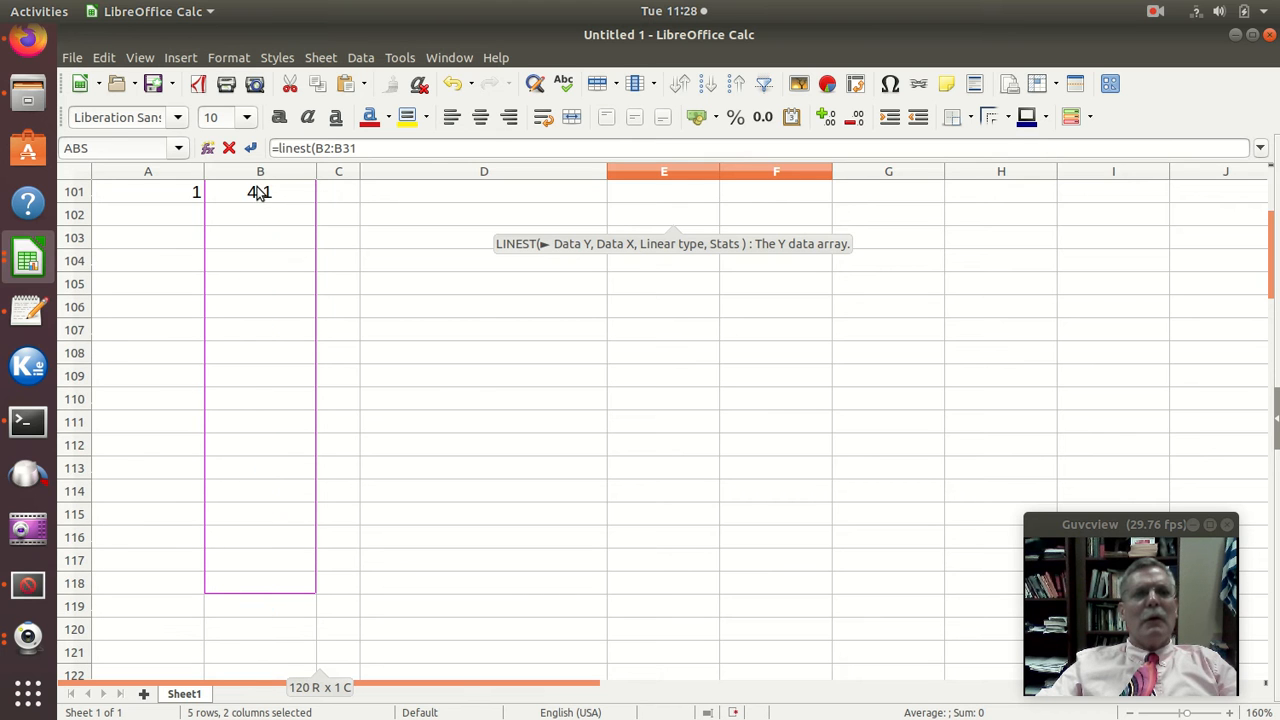
left_click_drag(258, 192, 268, 377)
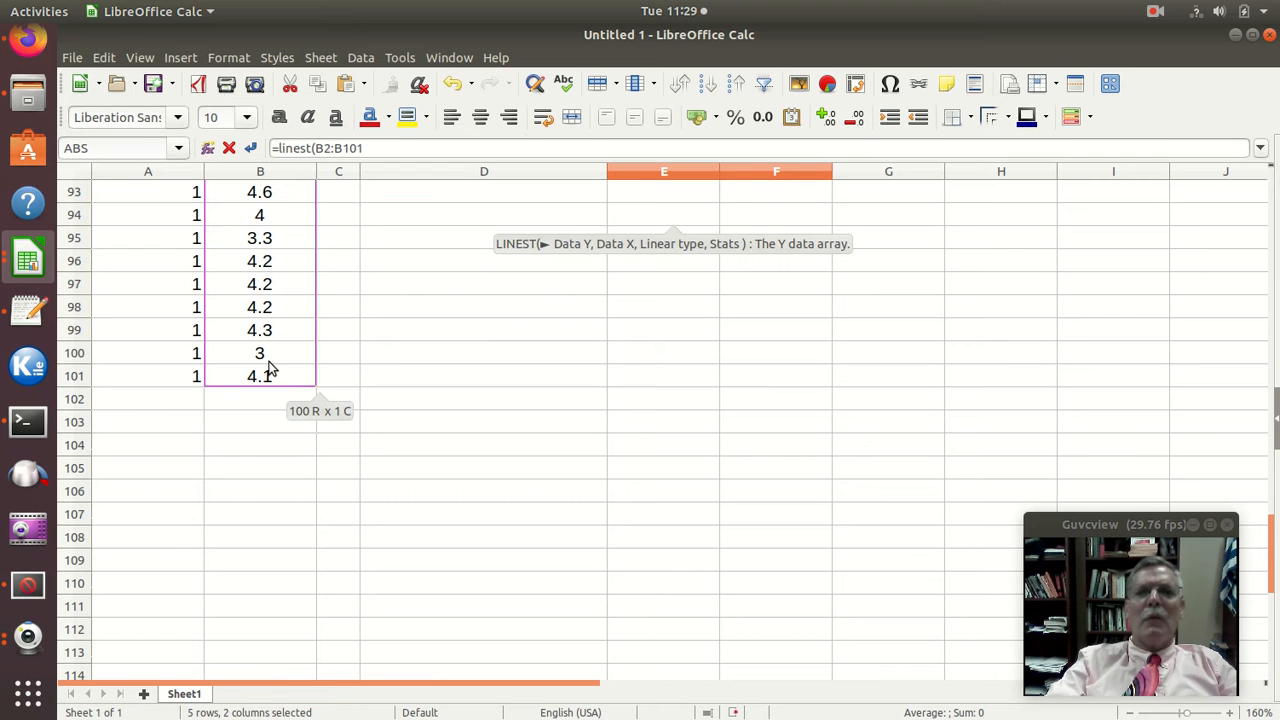
type(",")
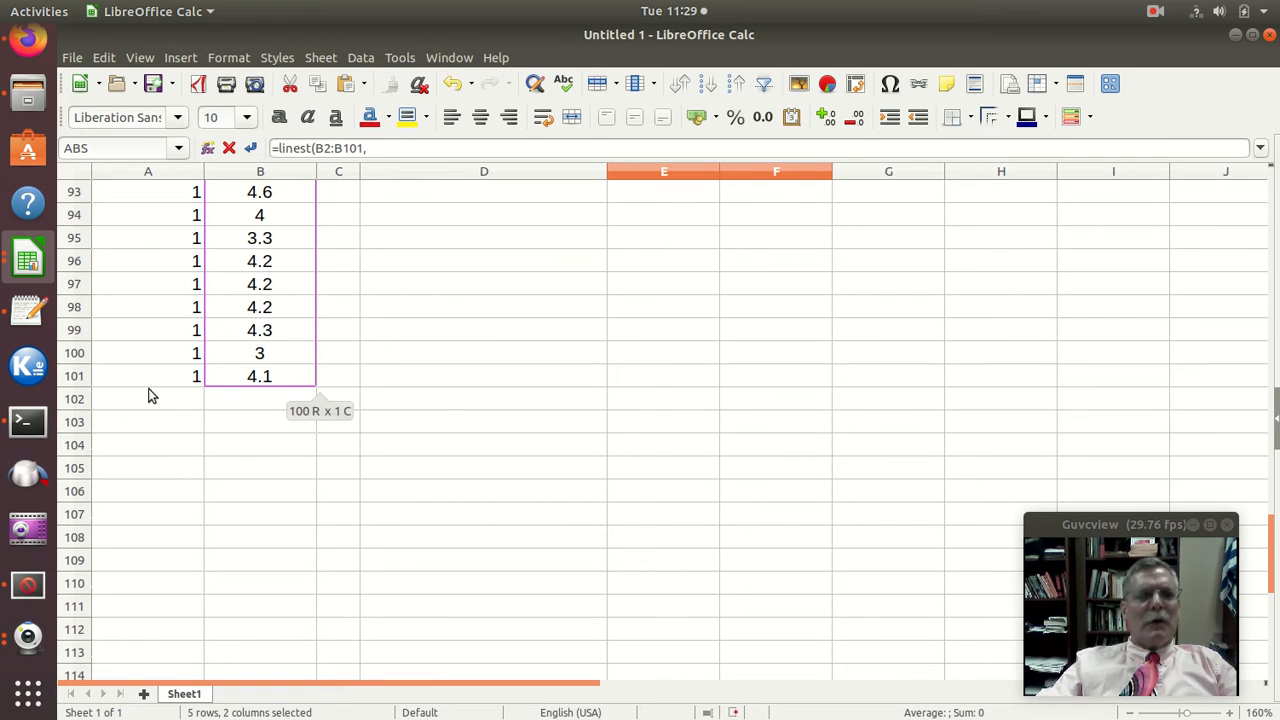
left_click_drag(153, 380, 153, 218)
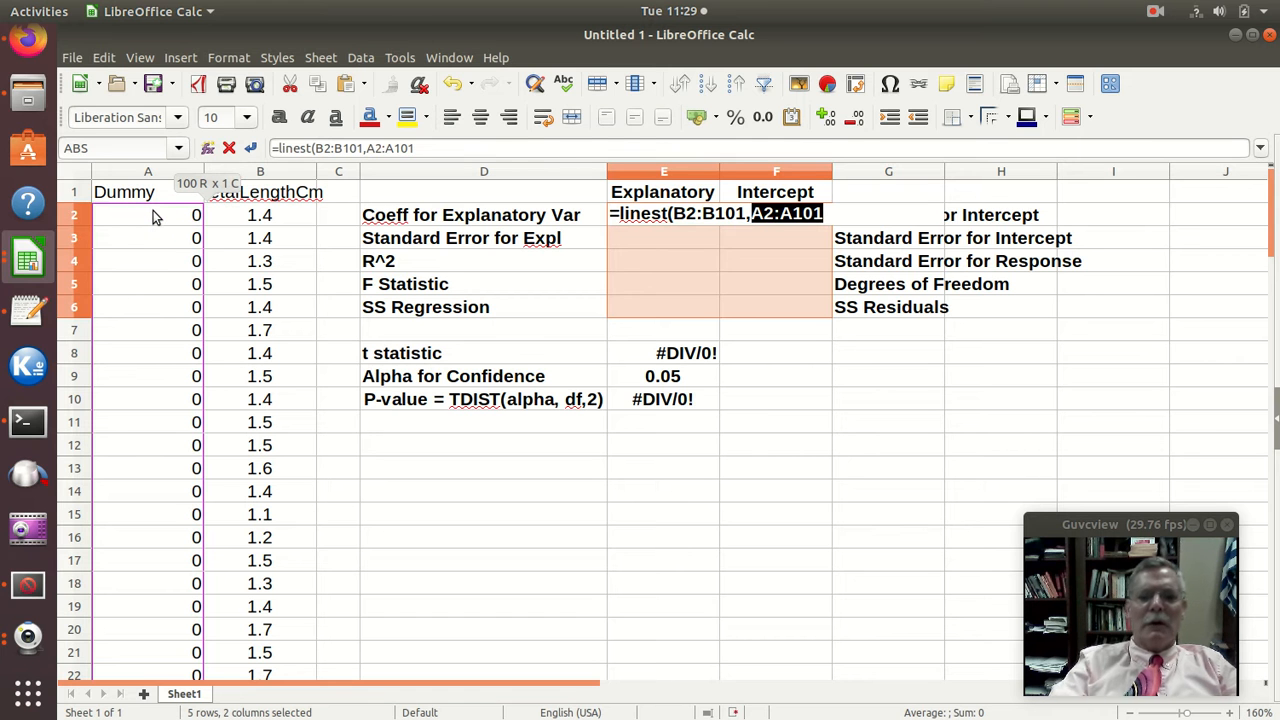
type(",1,1")
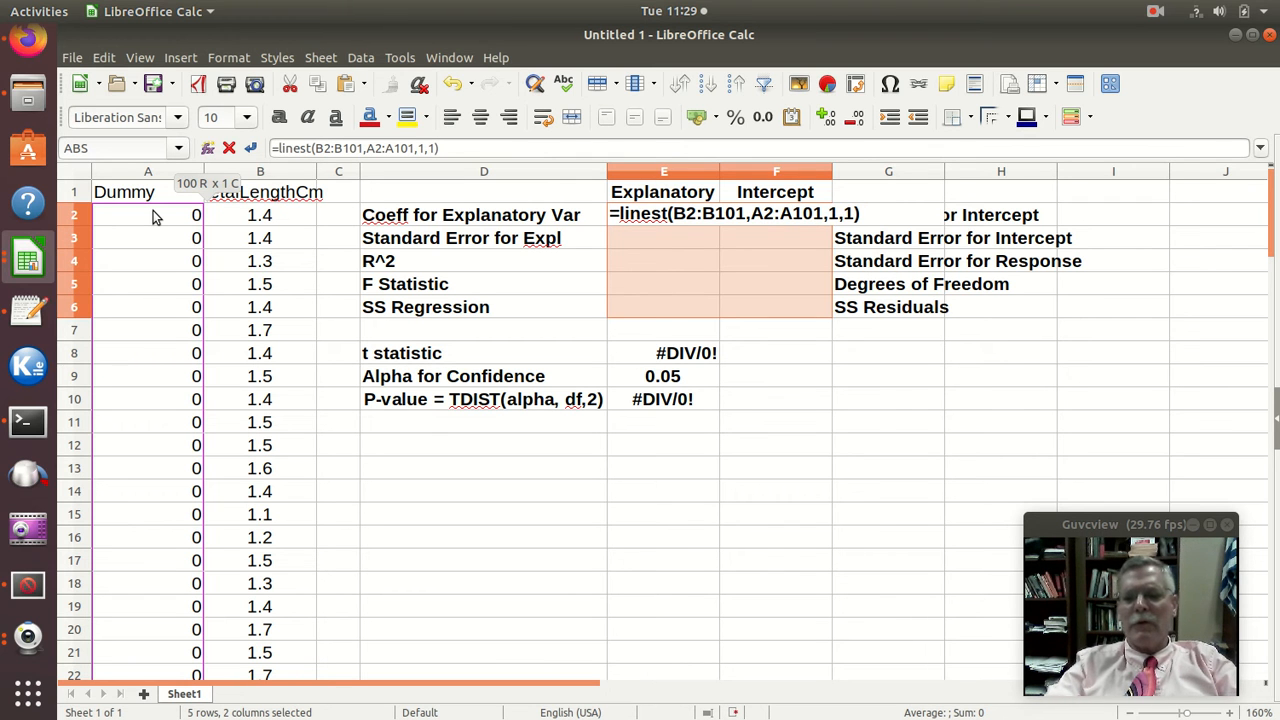
key("ctrl+shift+Return")
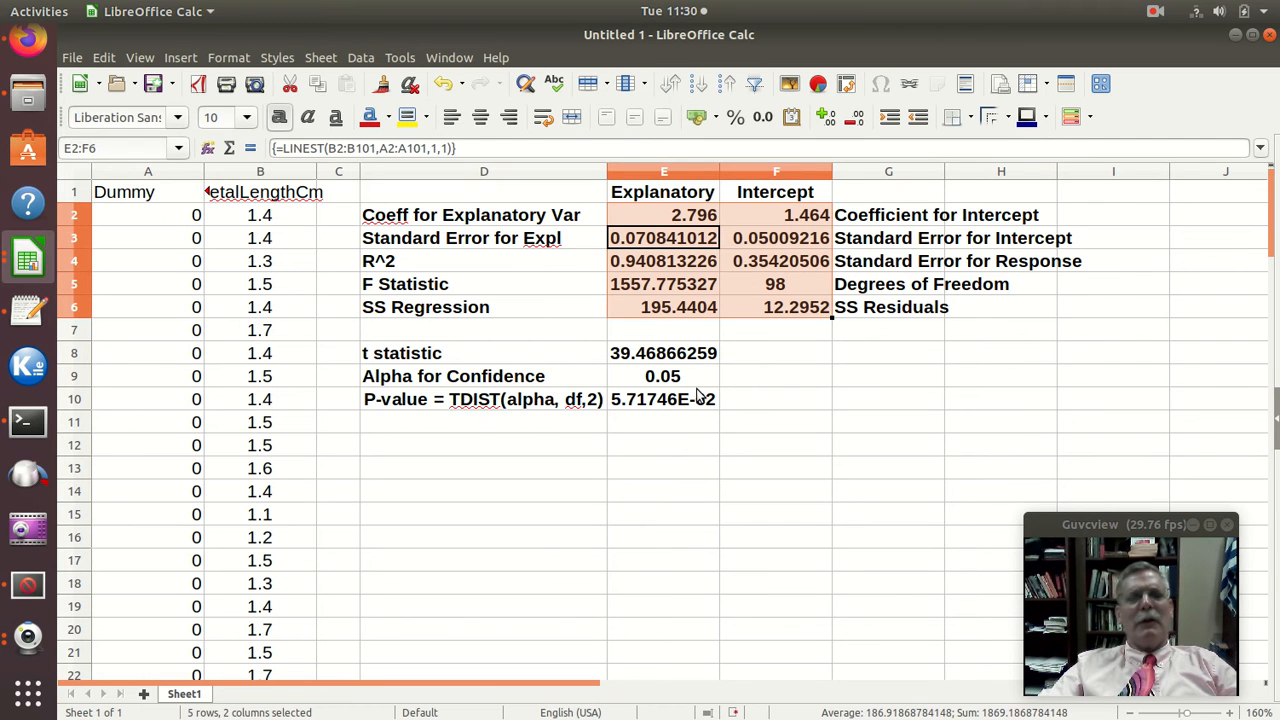
scroll(678, 404, "down", 1)
scroll(678, 404, "up", 1)
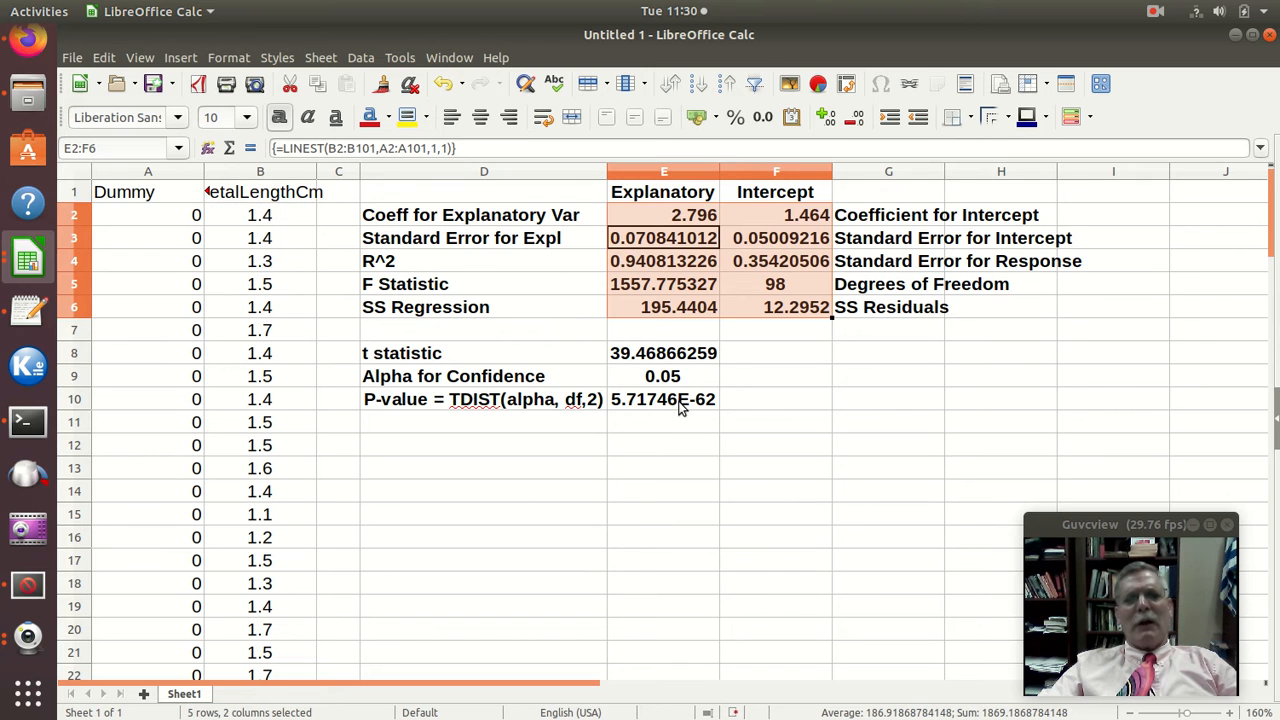
left_click(775, 220)
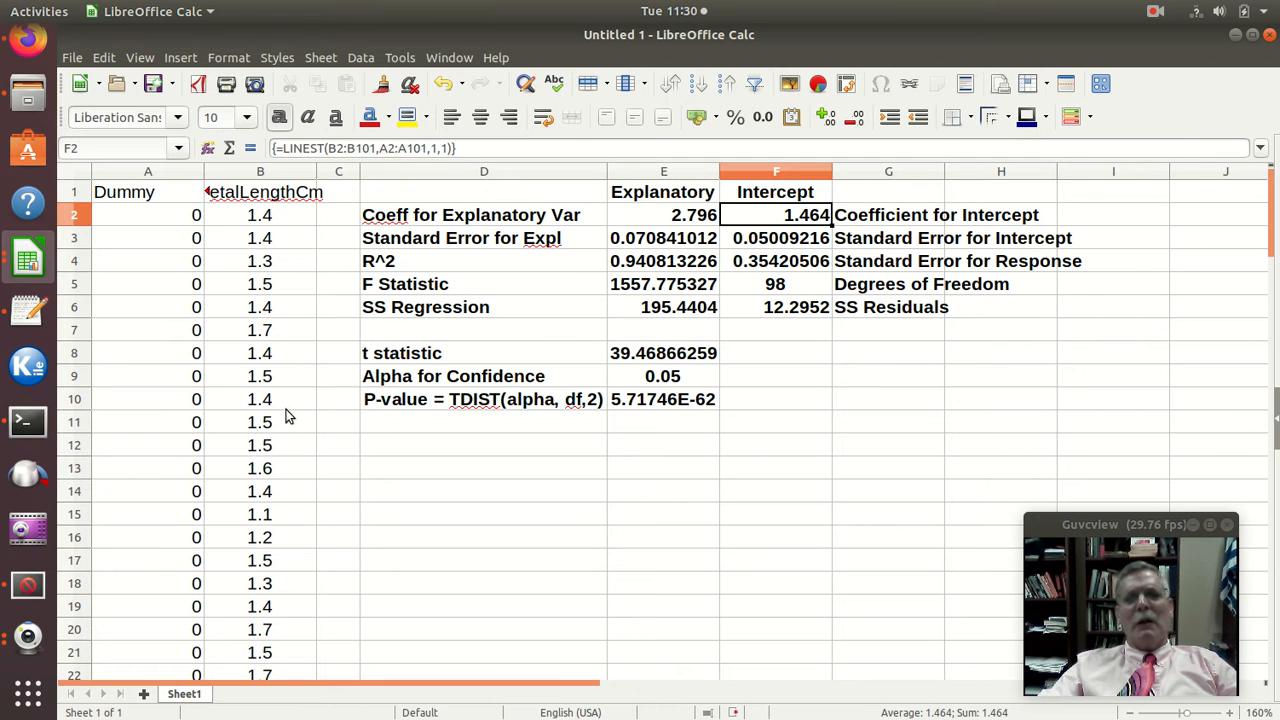
left_click(469, 446)
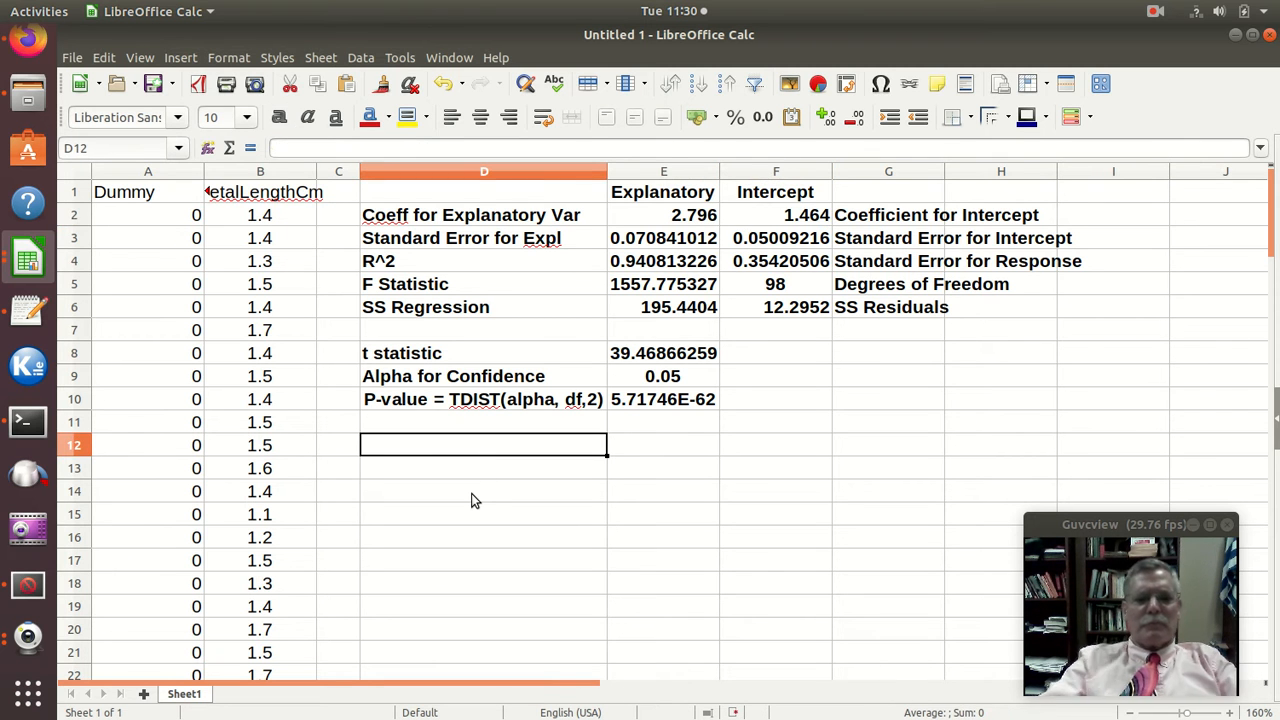
- Enter the label "Setosa Average" in D12, below the regression results
type("S")
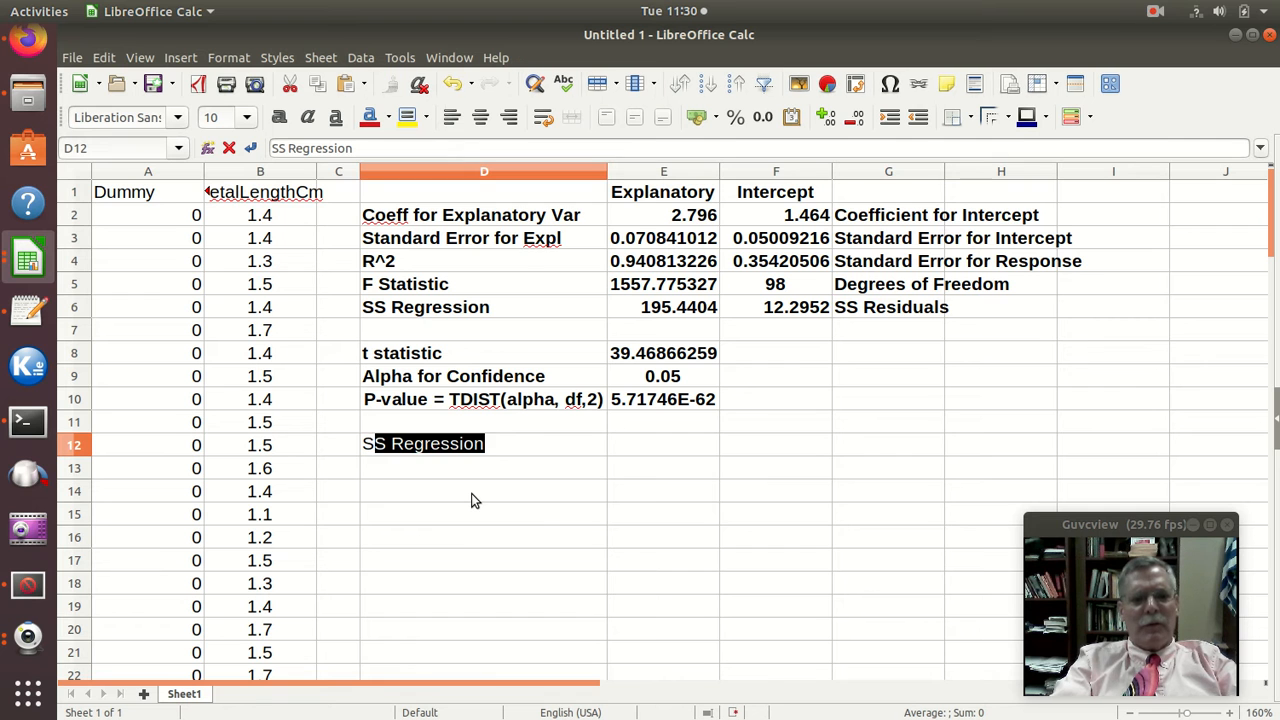
type("etosa")
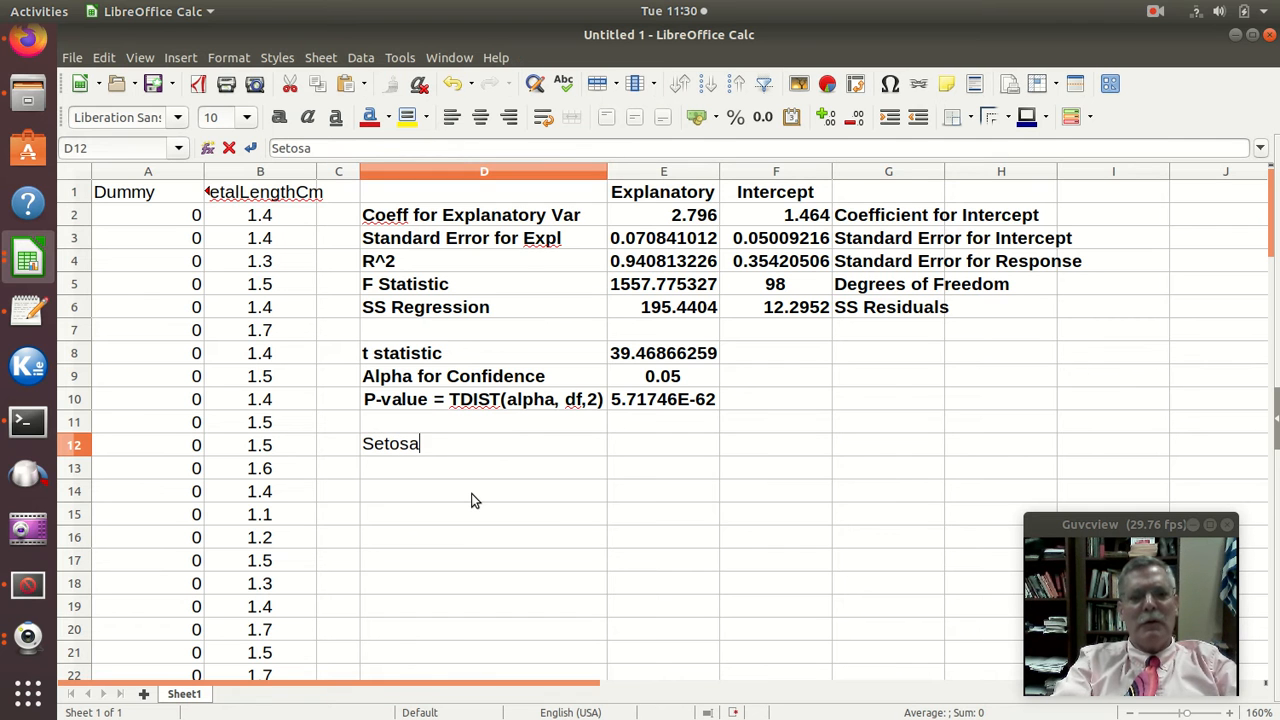
type(" Average")
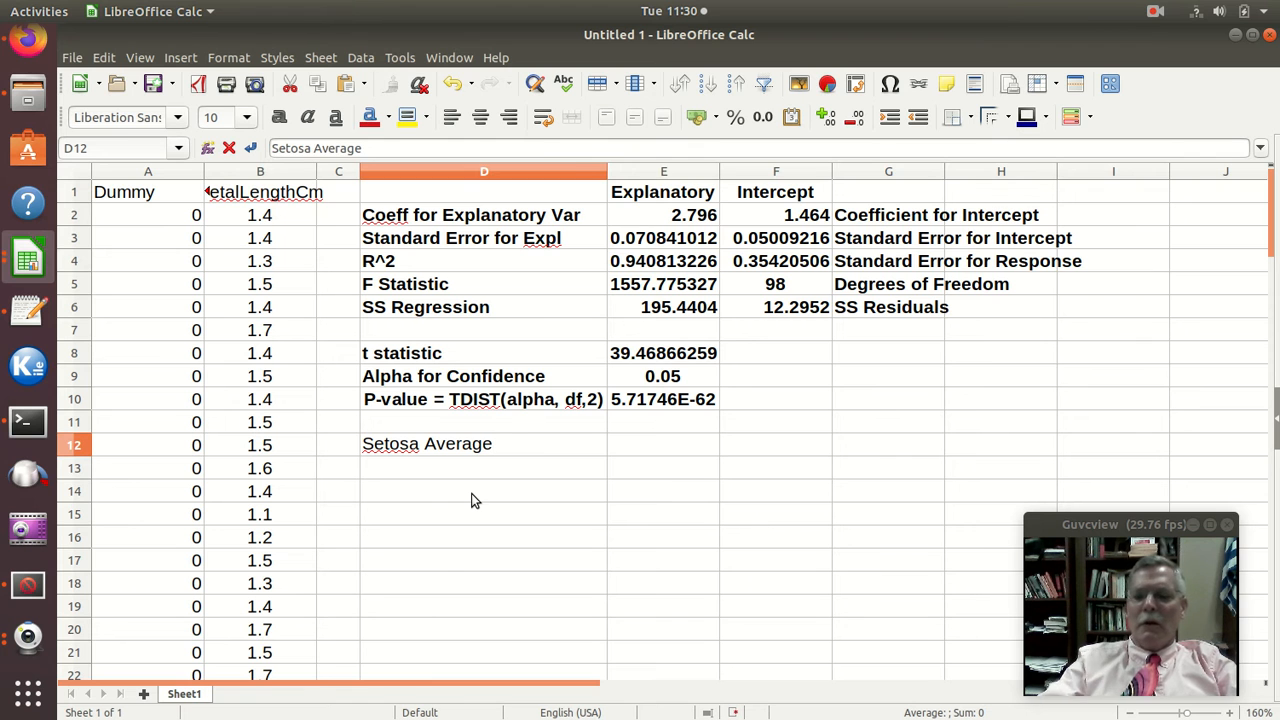
key("Tab")
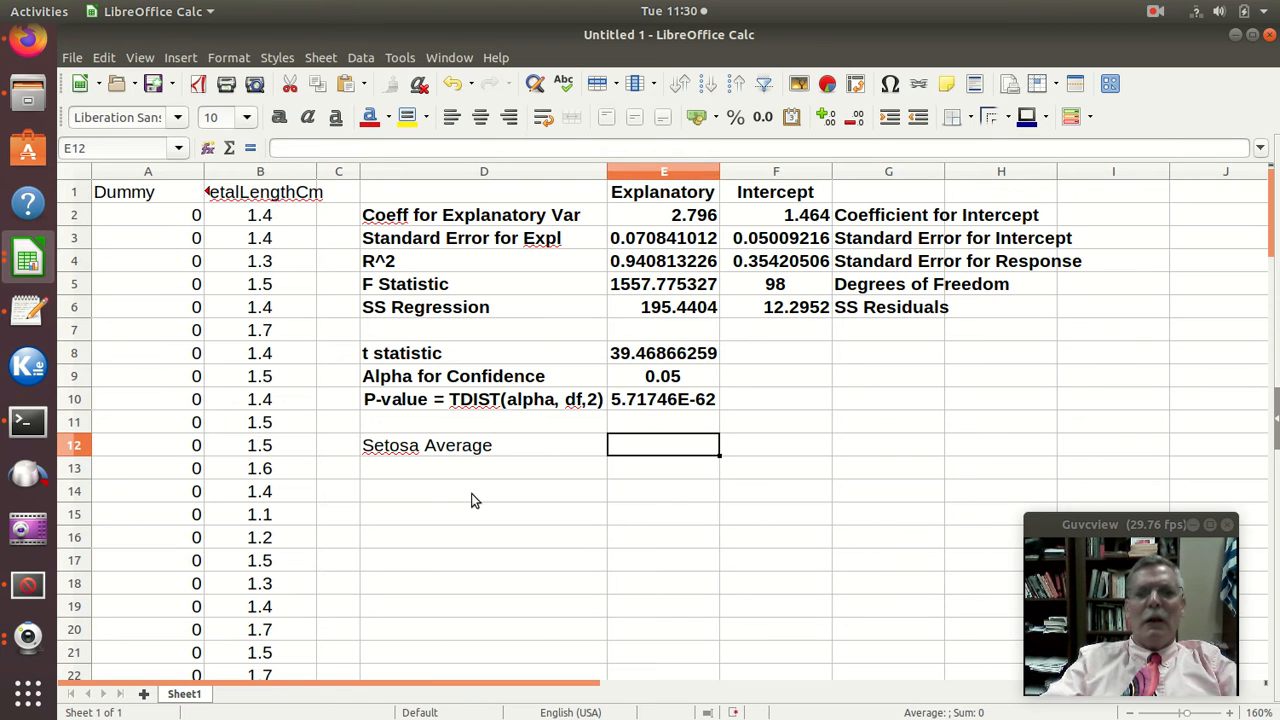
- Calculate the average Setosa petal length in E12 with =average(B2:B51)
type("=")
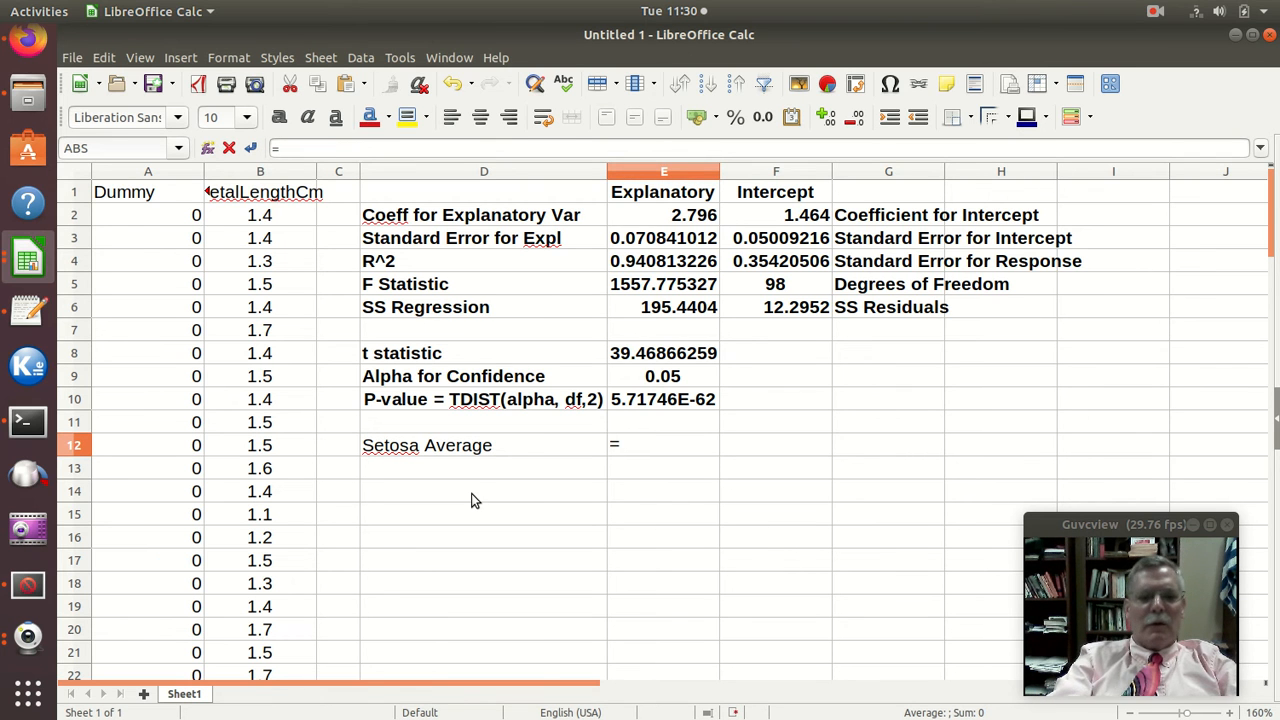
type("avera")
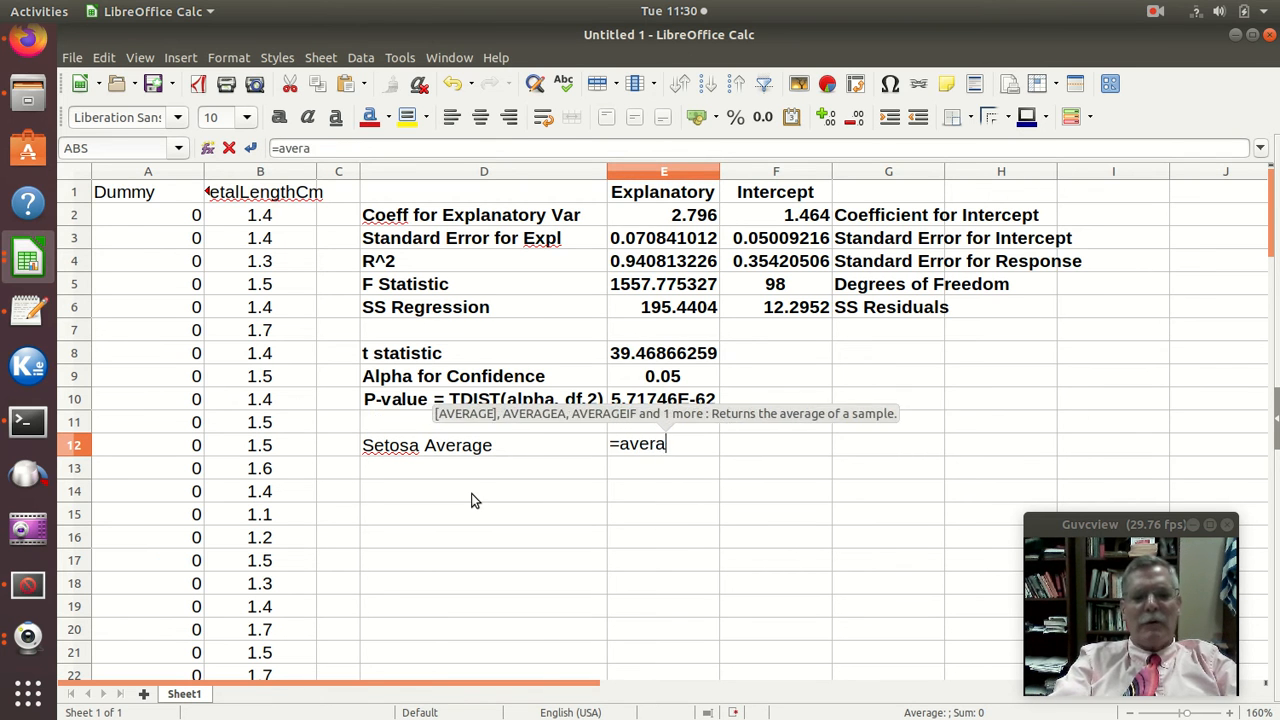
type("ge(")
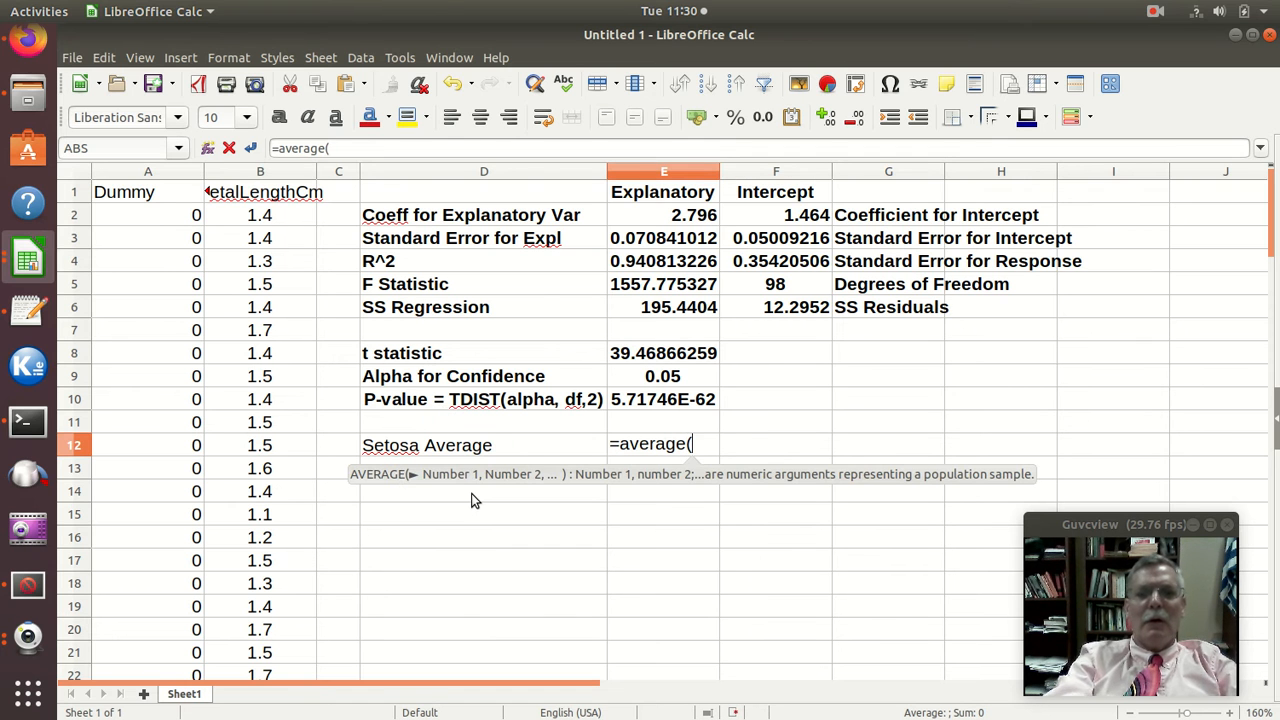
left_click_drag(267, 218, 258, 360)
left_click_drag(584, 358, 584, 358)
scroll(584, 358, "up", 4)
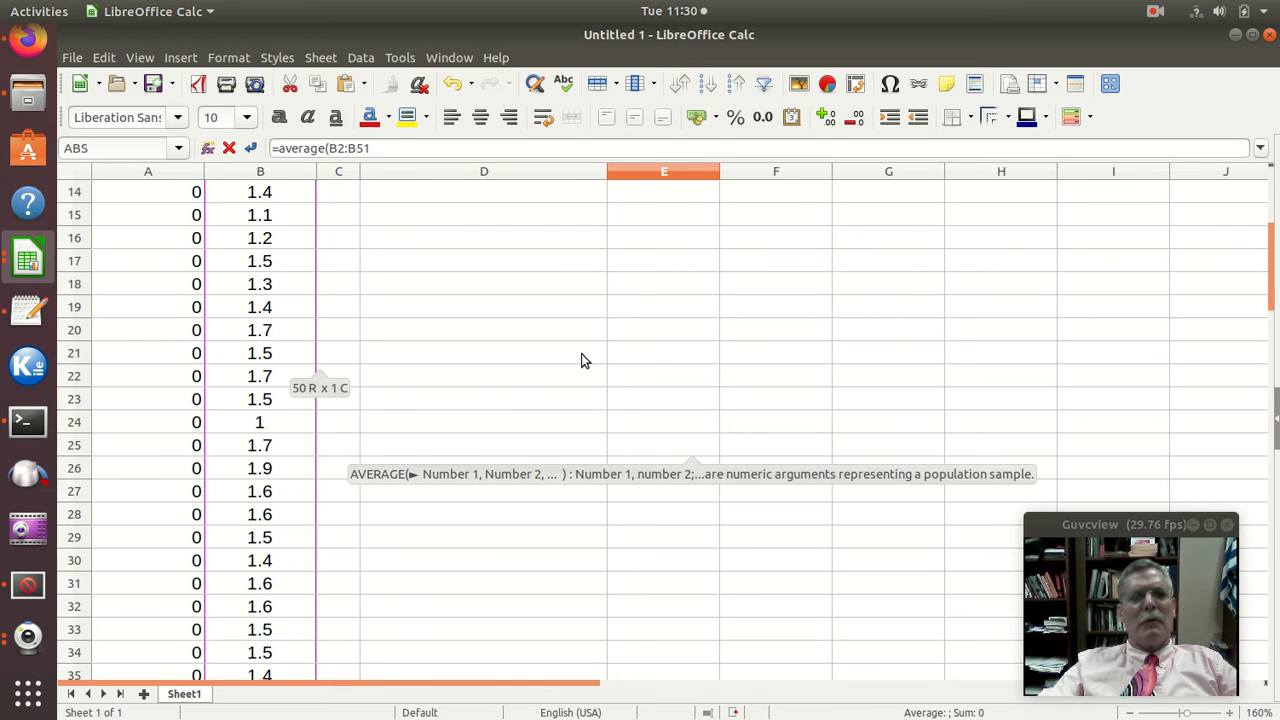
scroll(582, 353, "up", 5)
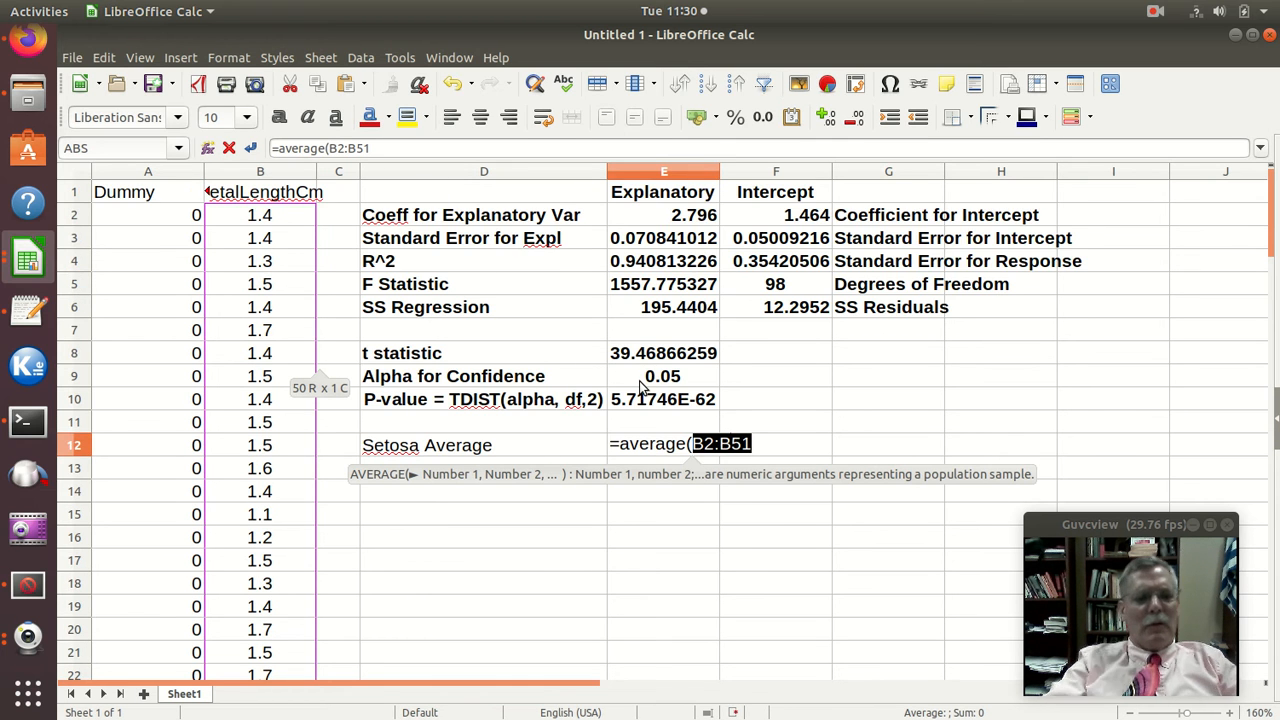
type(")")
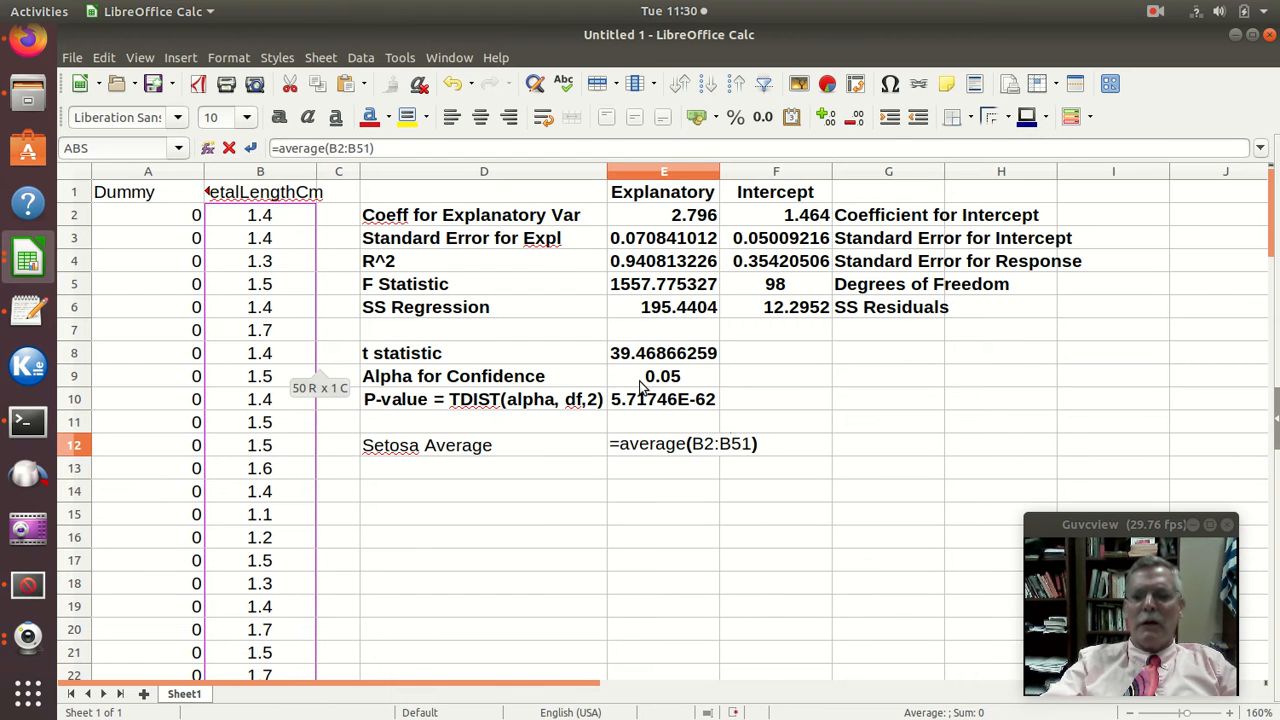
key("Return")
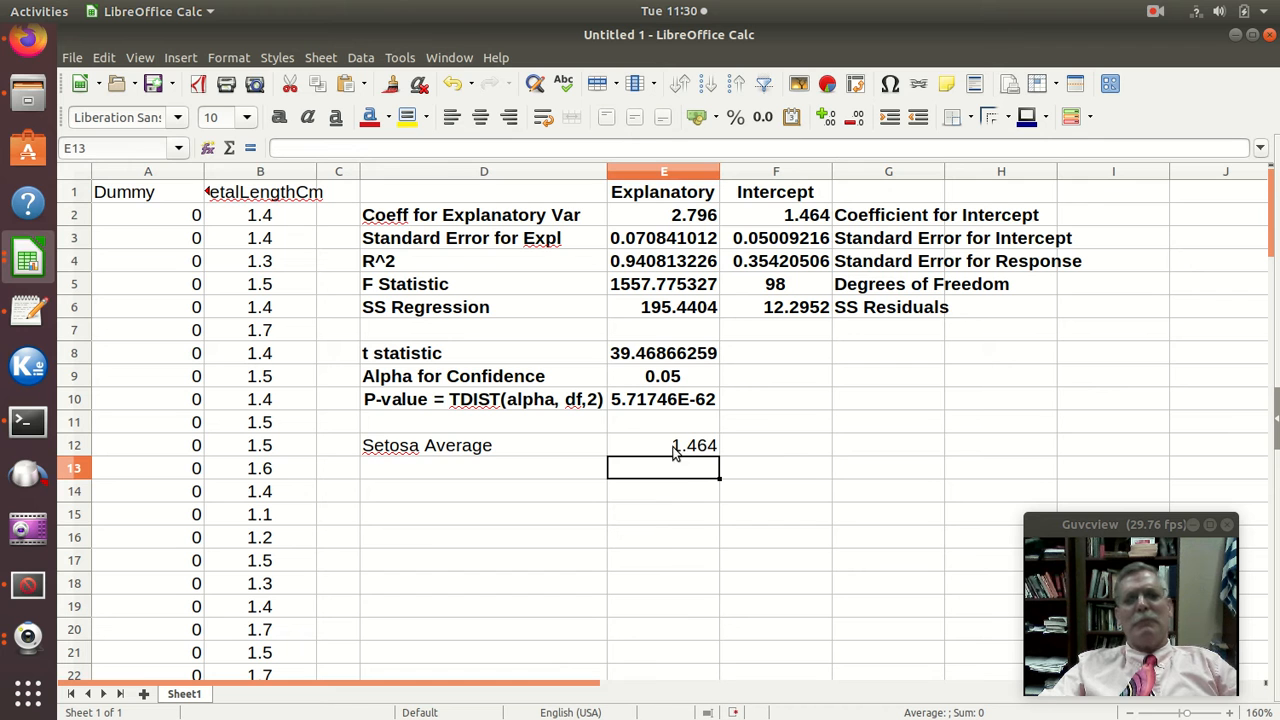
- Enter the label "Versicolor Average" in D13, beneath the Setosa label
left_click(394, 468)
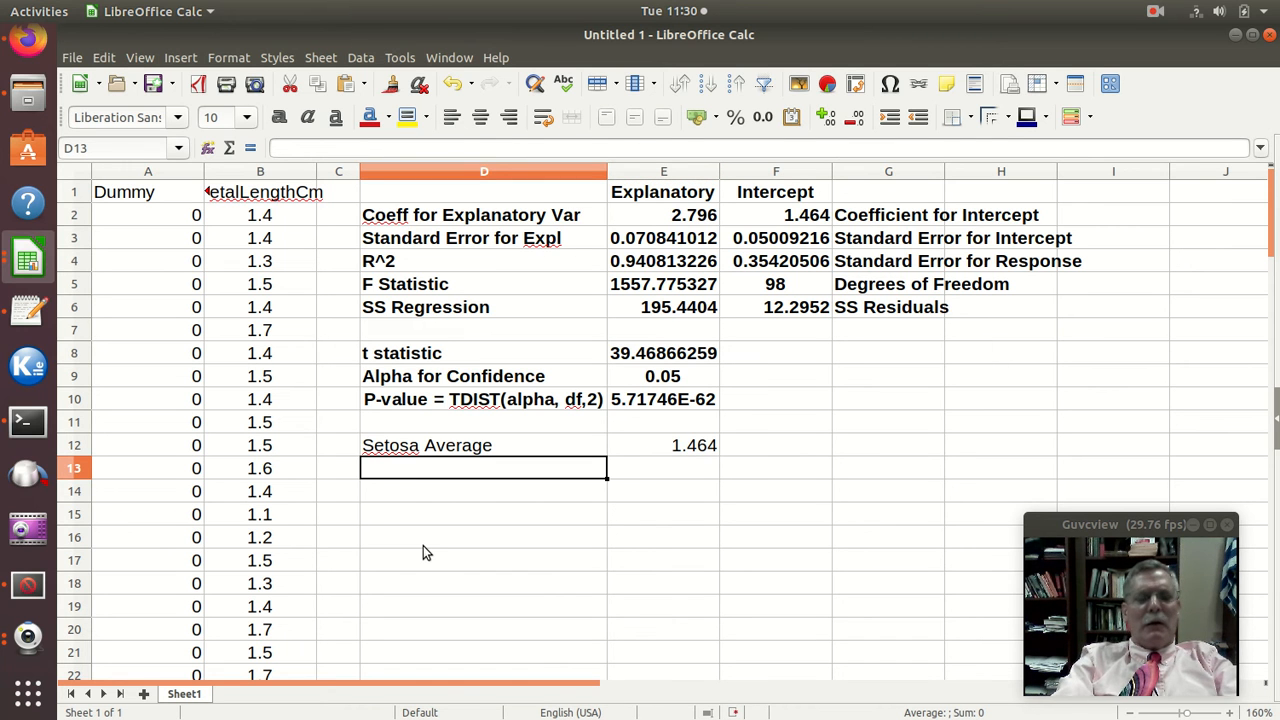
type("V")
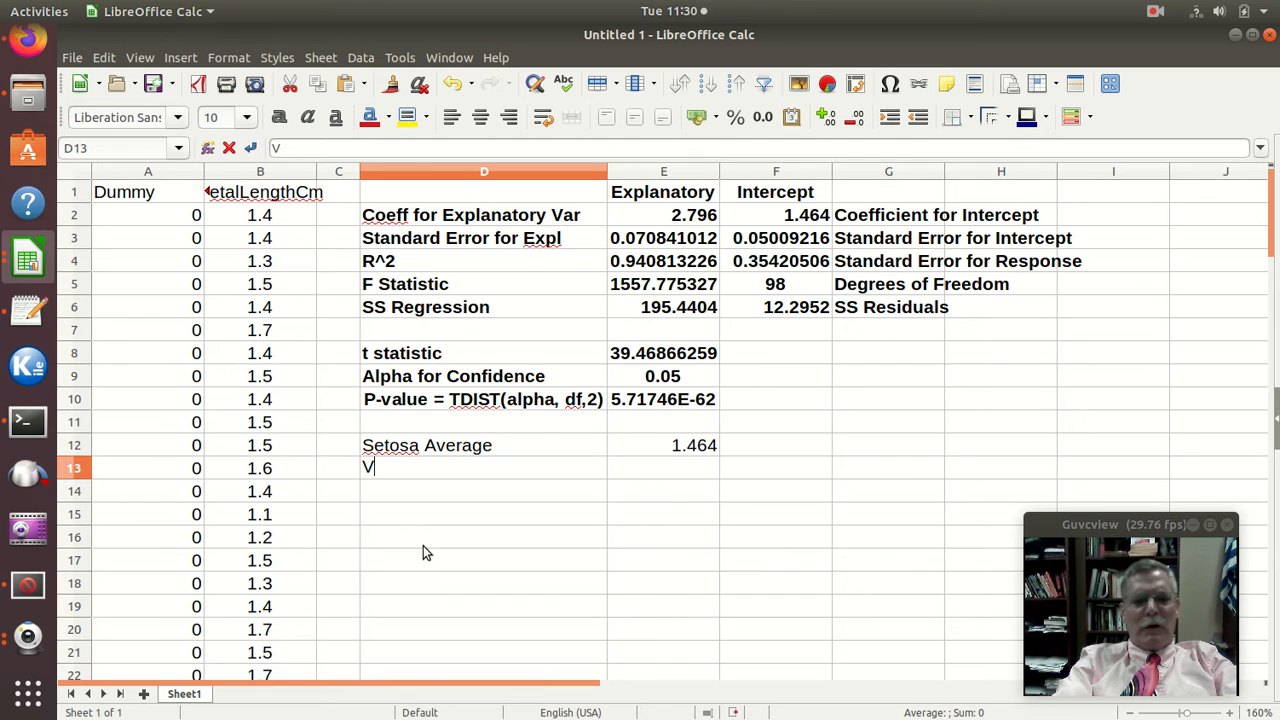
type("ersi")
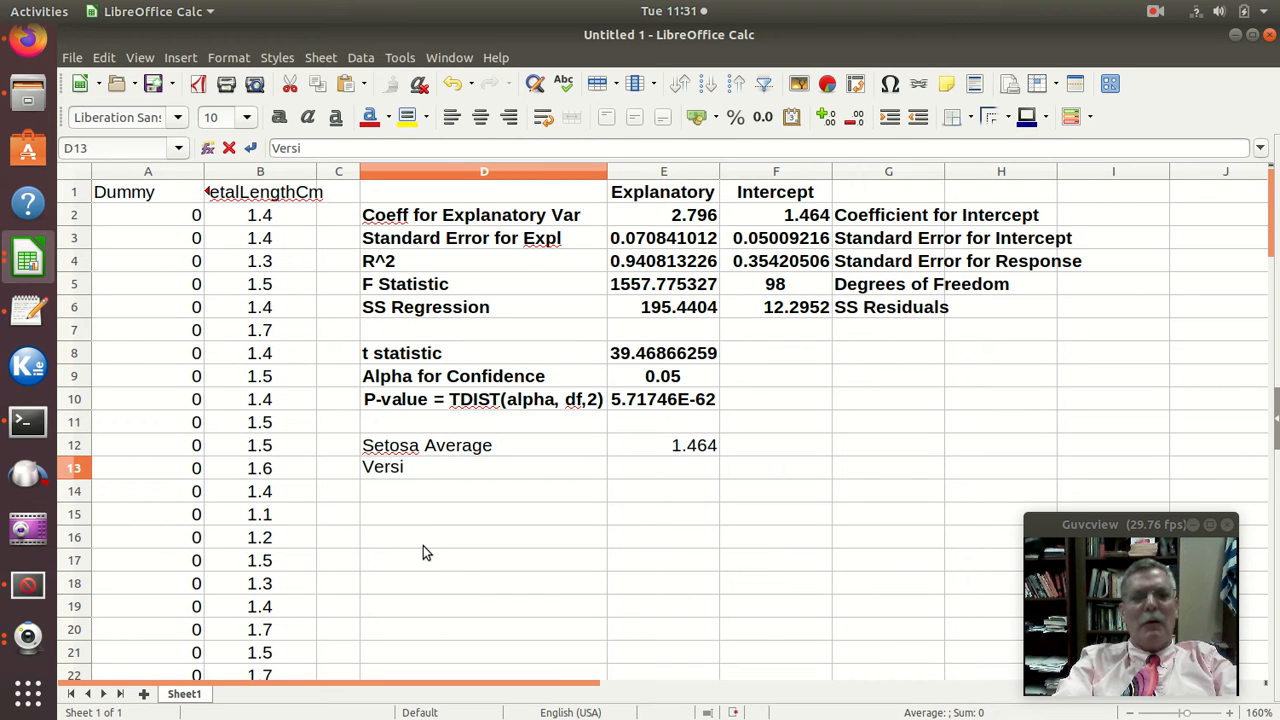
type("co")
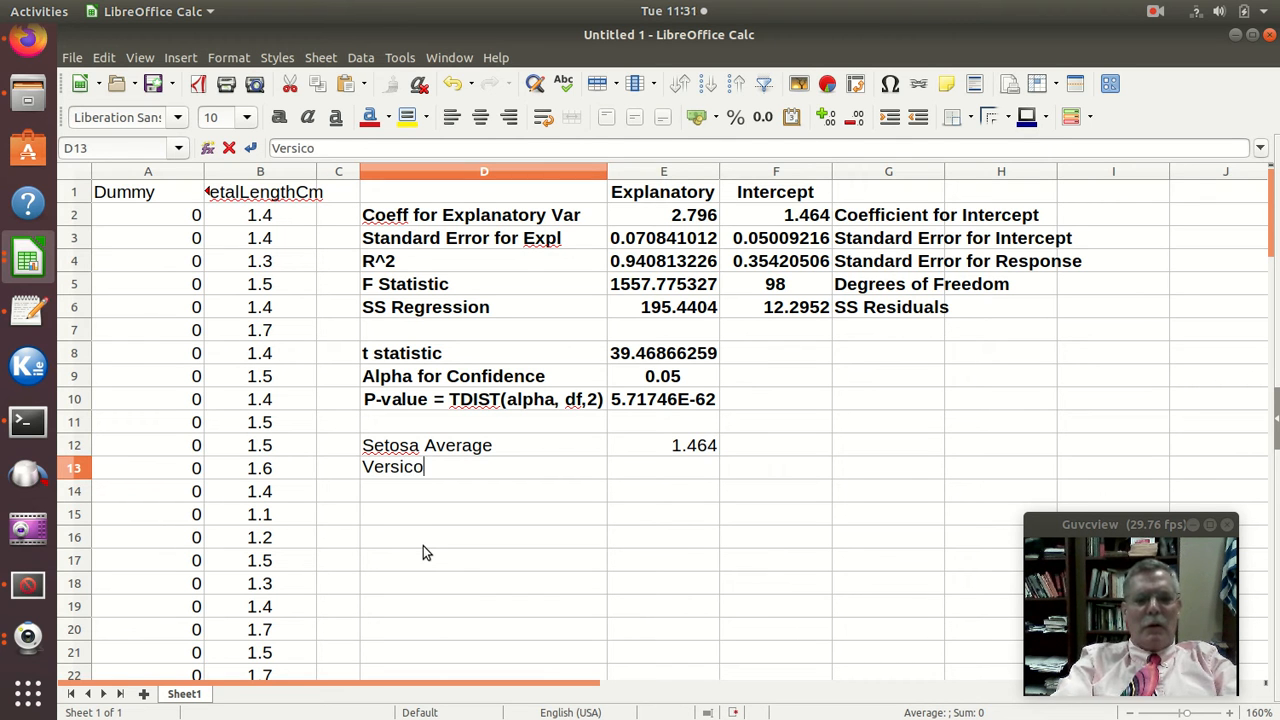
type("lor ")
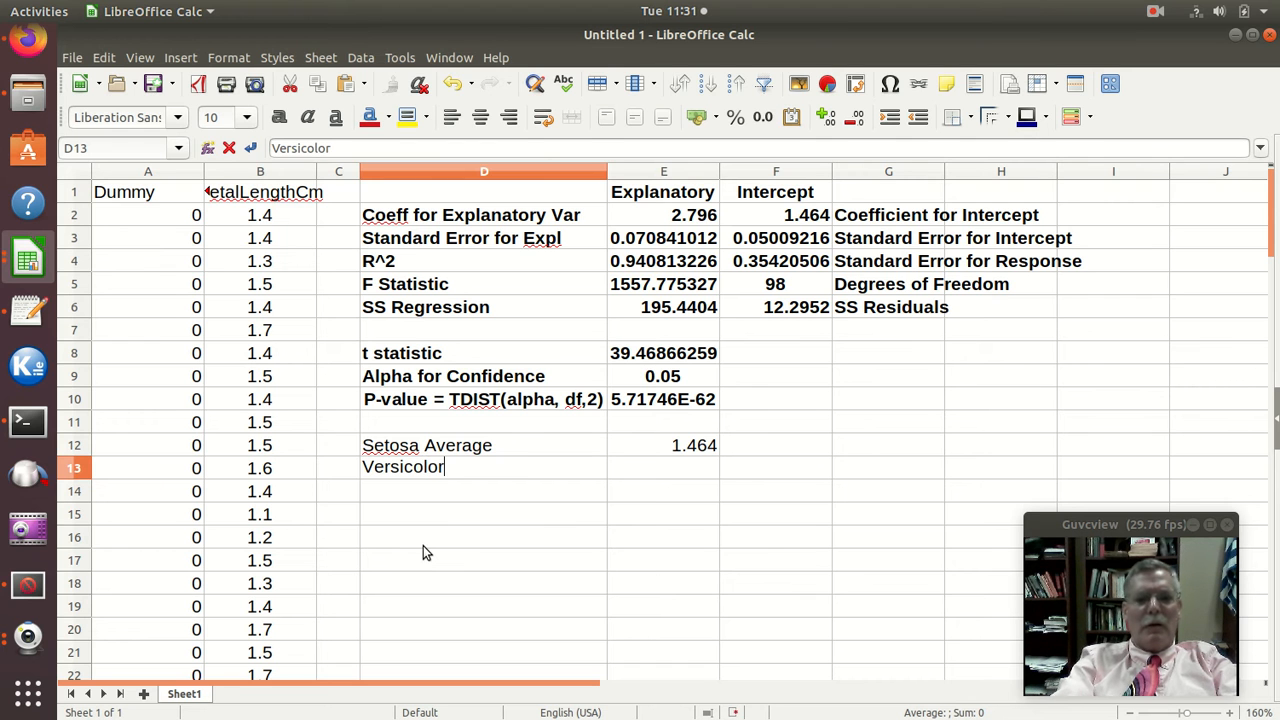
type("Average")
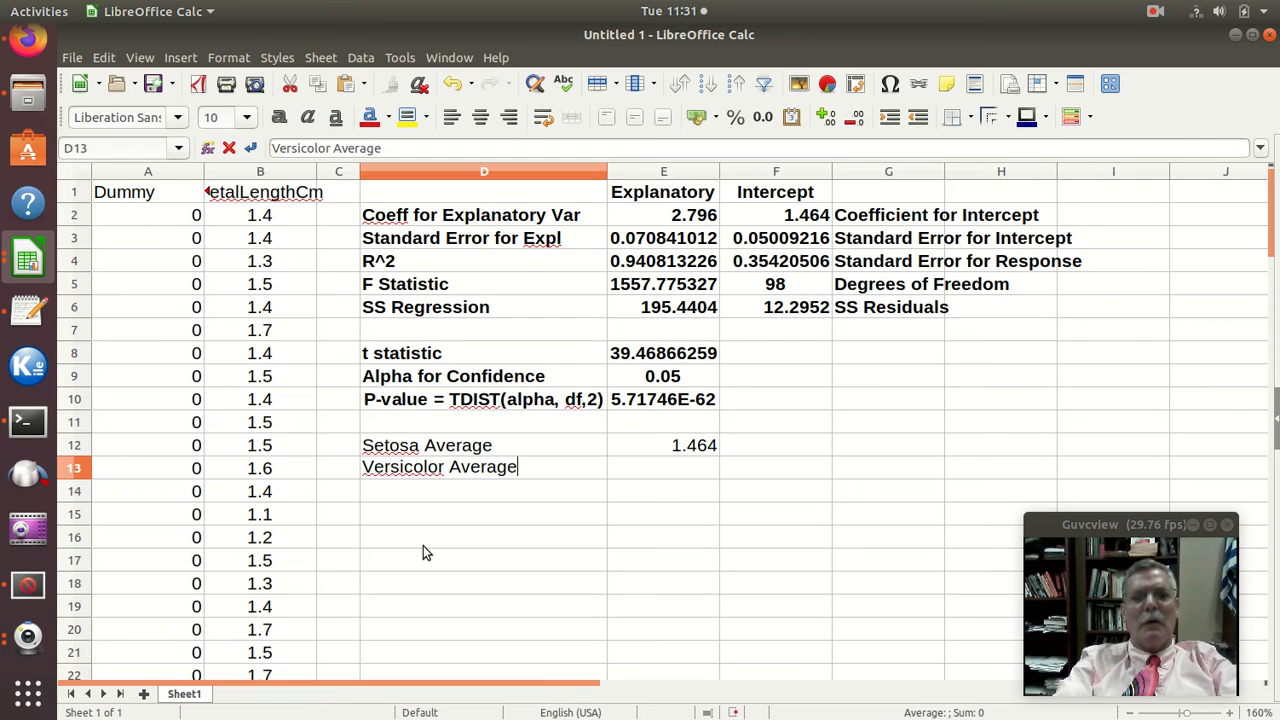
- Calculate the average Versicolor petal length in E13 with =average(B52:B101)
left_click(696, 480)
type("=averag")
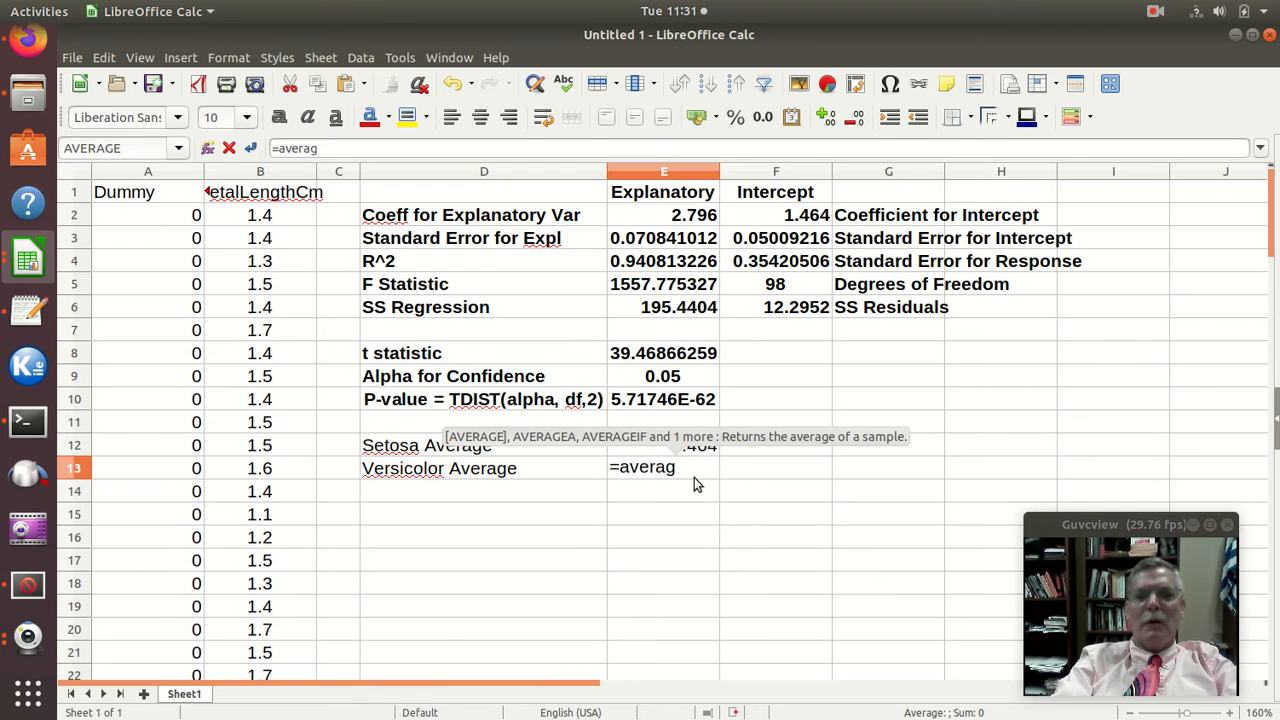
type("e(")
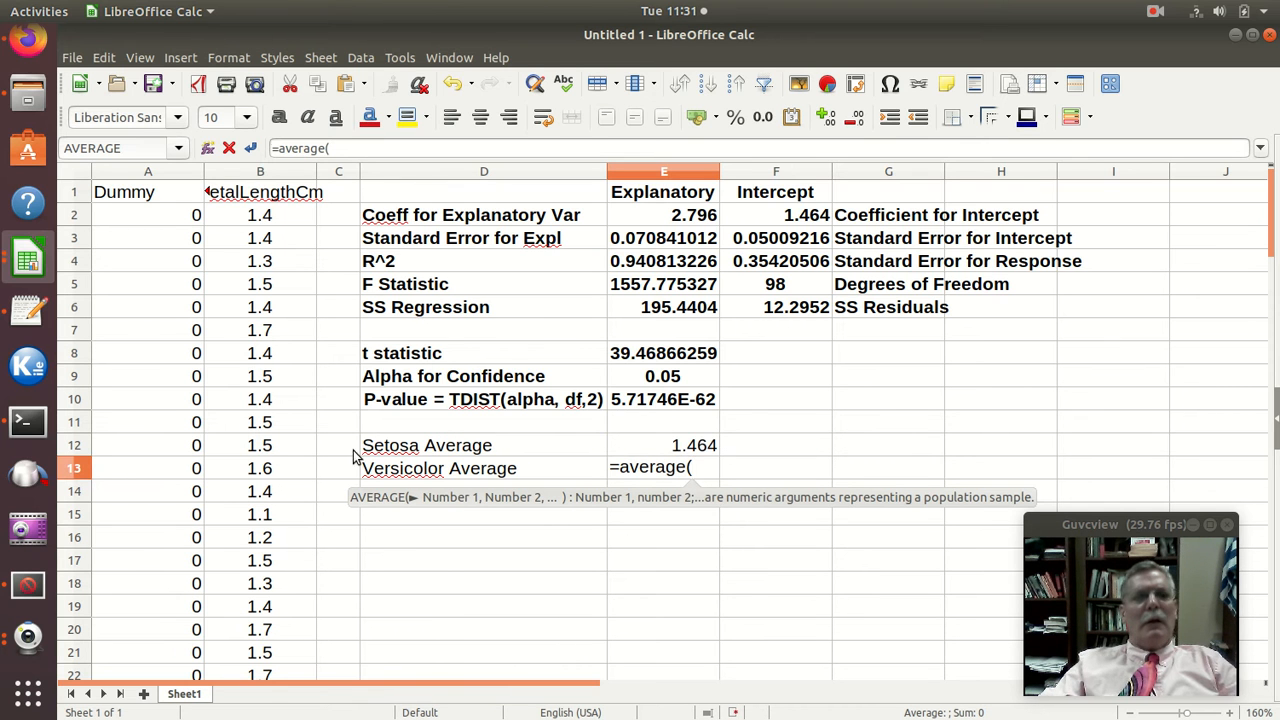
scroll(258, 485, "down", 20)
scroll(258, 485, "up", 14)
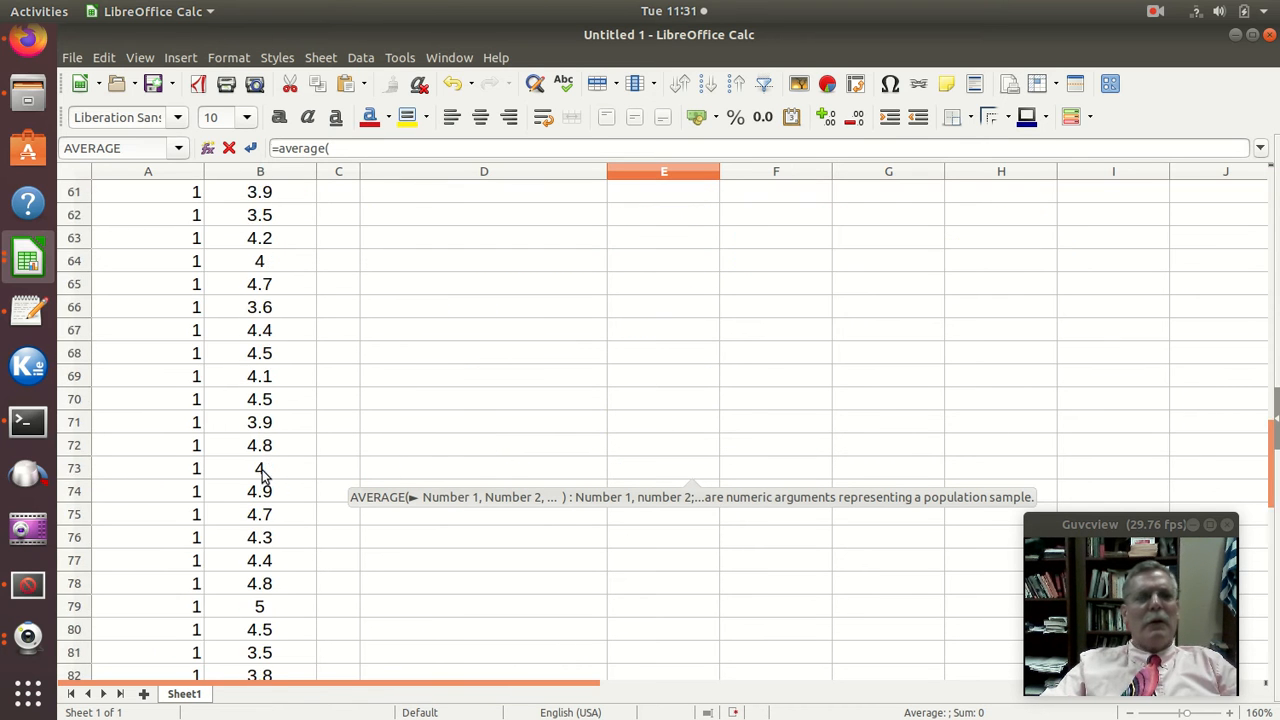
left_click(265, 399)
mouse_move(265, 399)
left_mouse_down()
mouse_move(265, 565)
mouse_move(234, 697)
mouse_move(259, 401)
left_mouse_up()
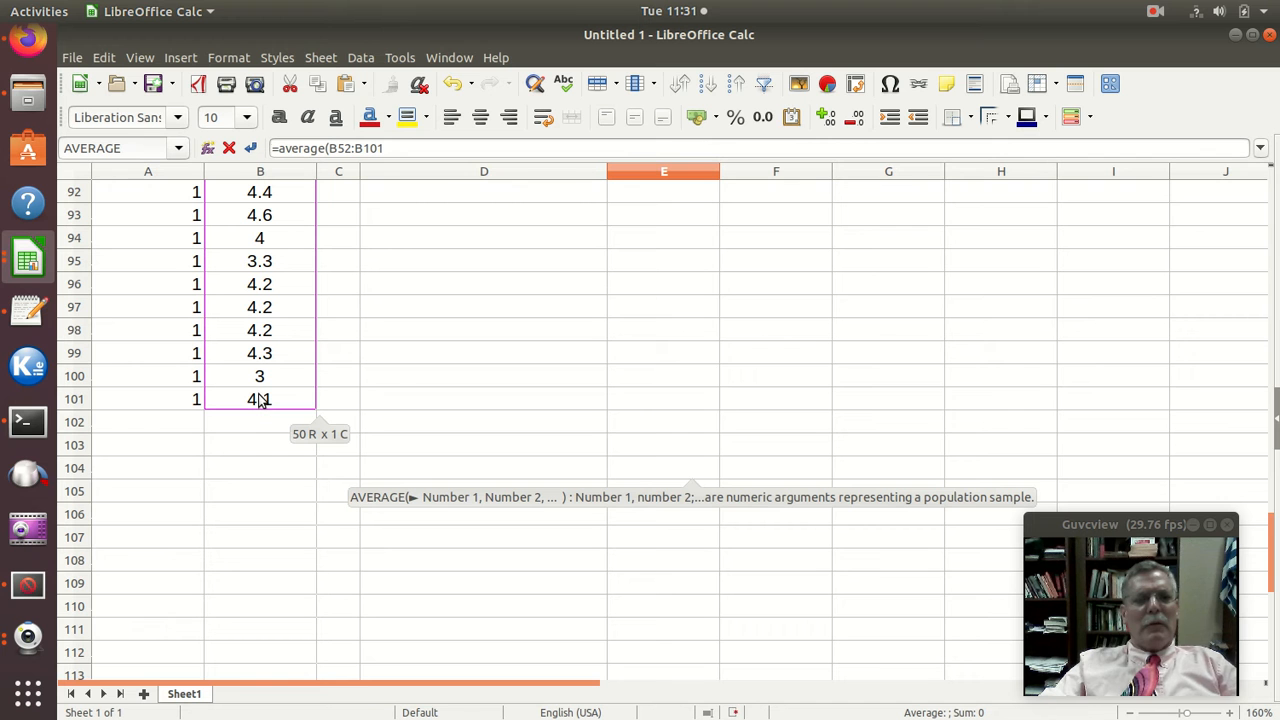
type(")")
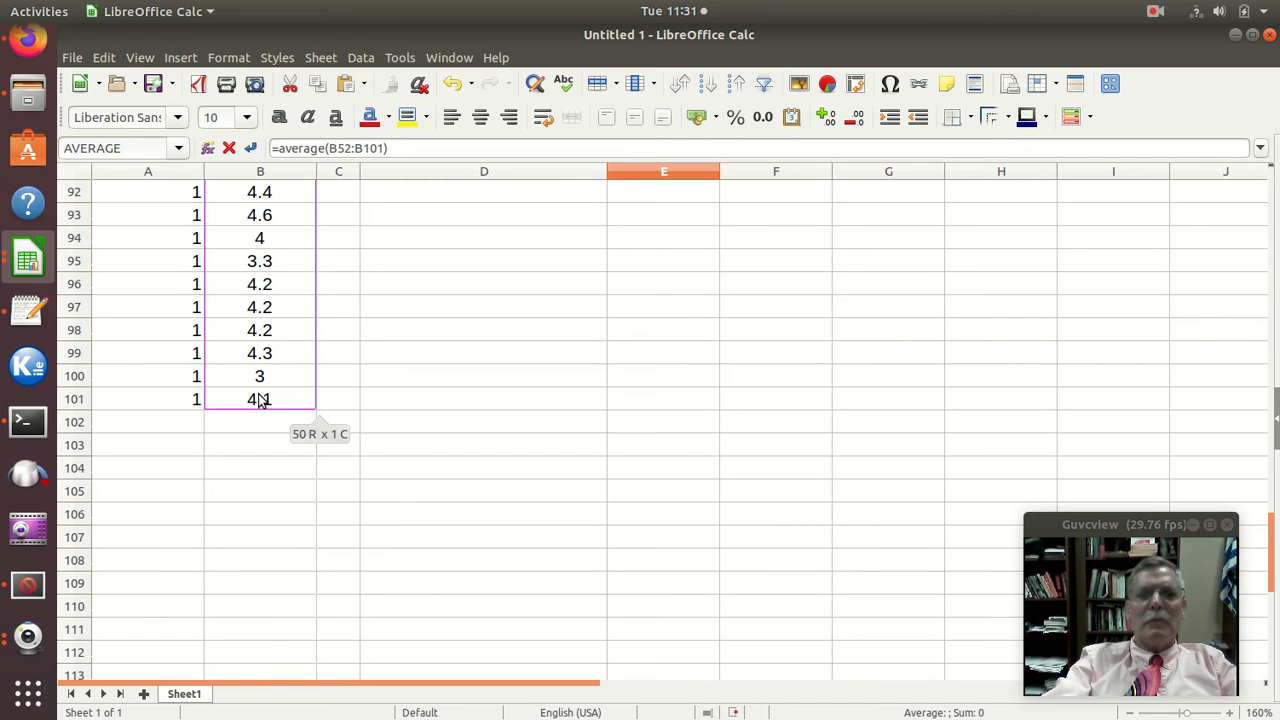
scroll(560, 360, "up", 20)
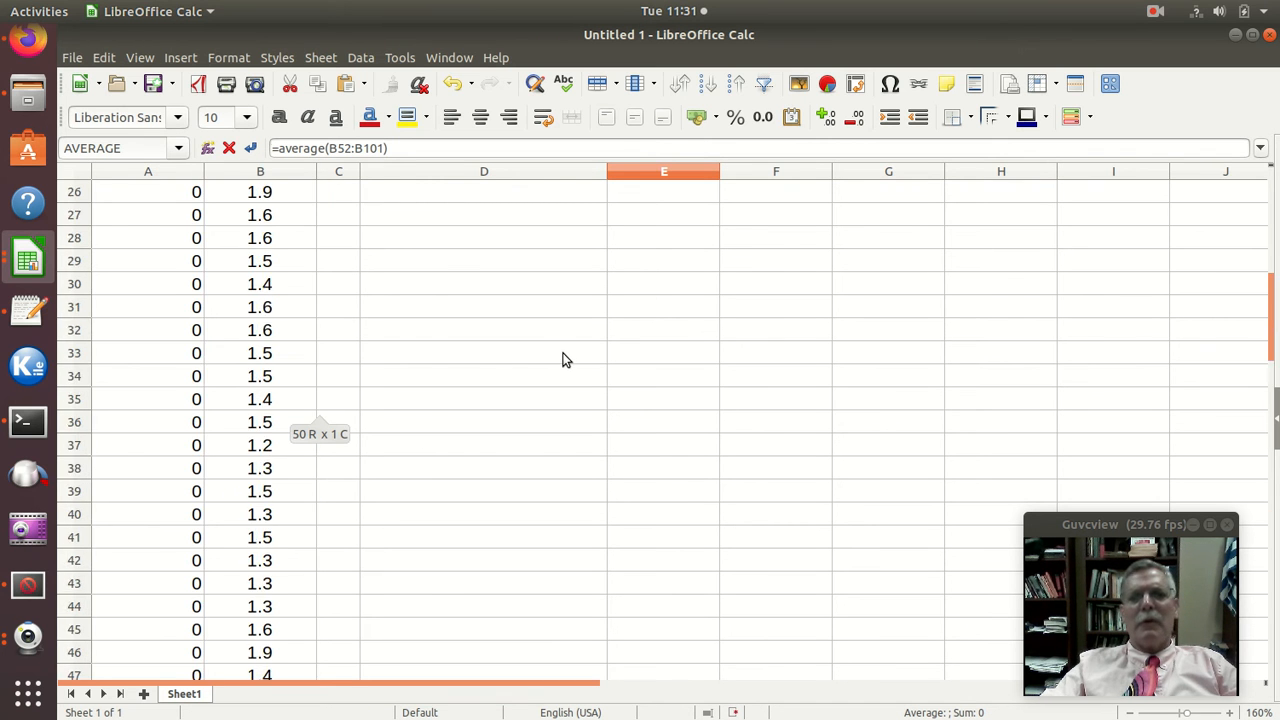
scroll(565, 358, "up", 1)
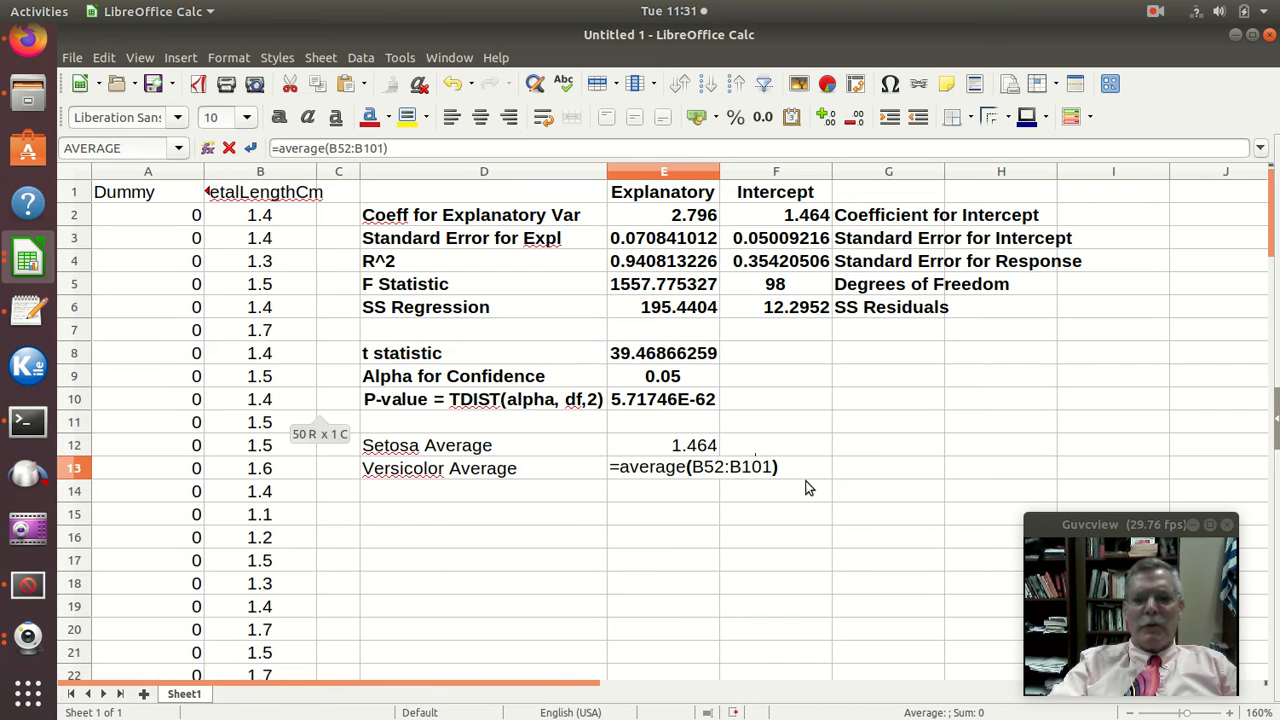
key("Return")
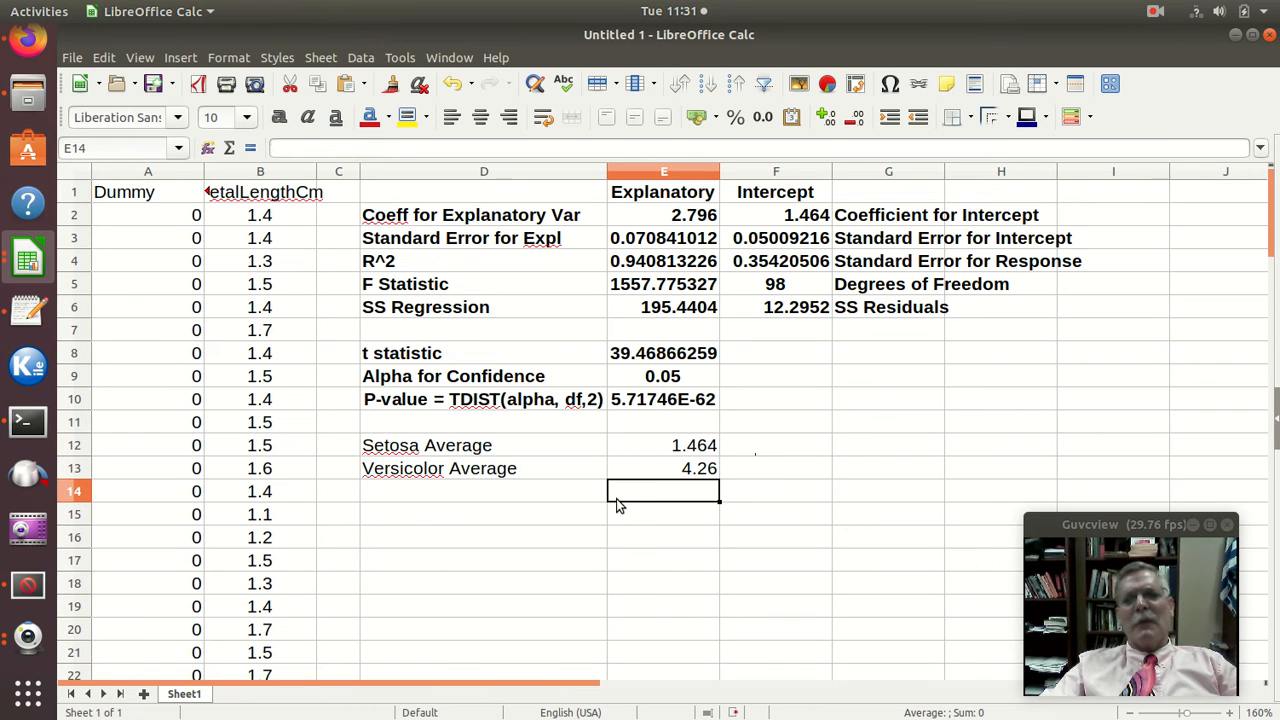
- Label D14 "Difference" and subtract the Setosa average from the Versicolor average in E14 with =E13-E12
left_click(533, 505)
type("D")
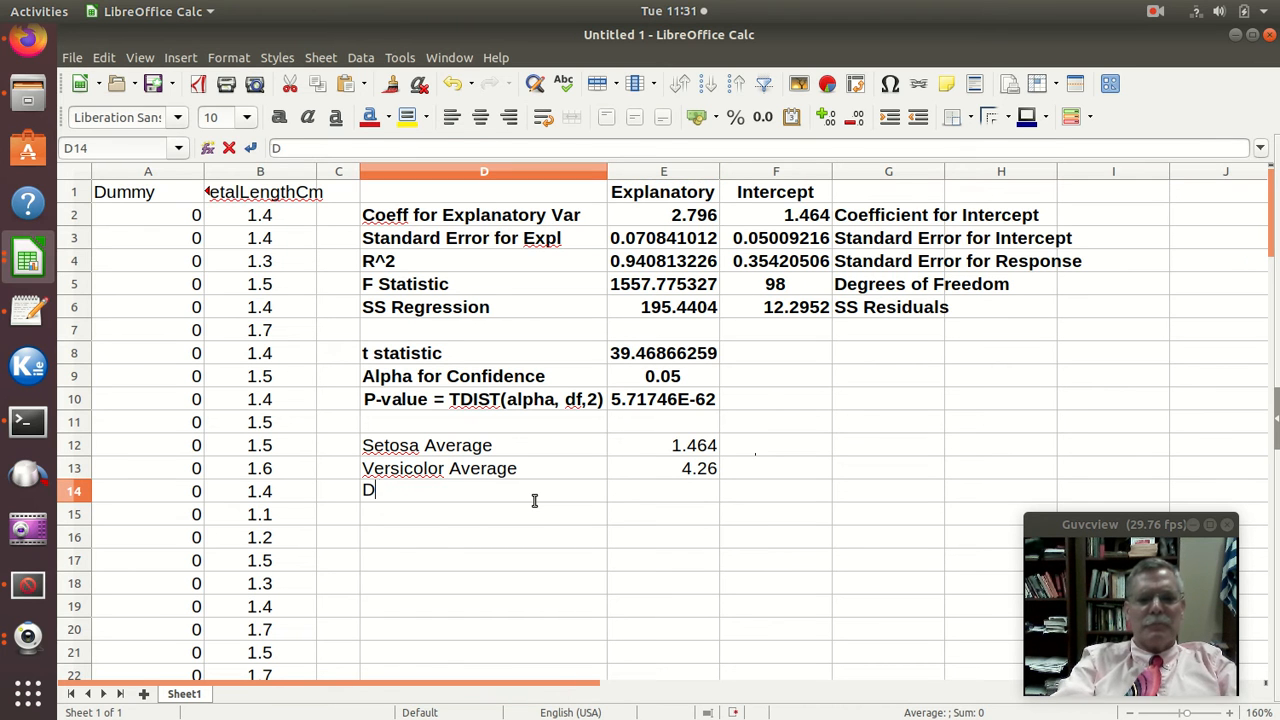
type("ifference")
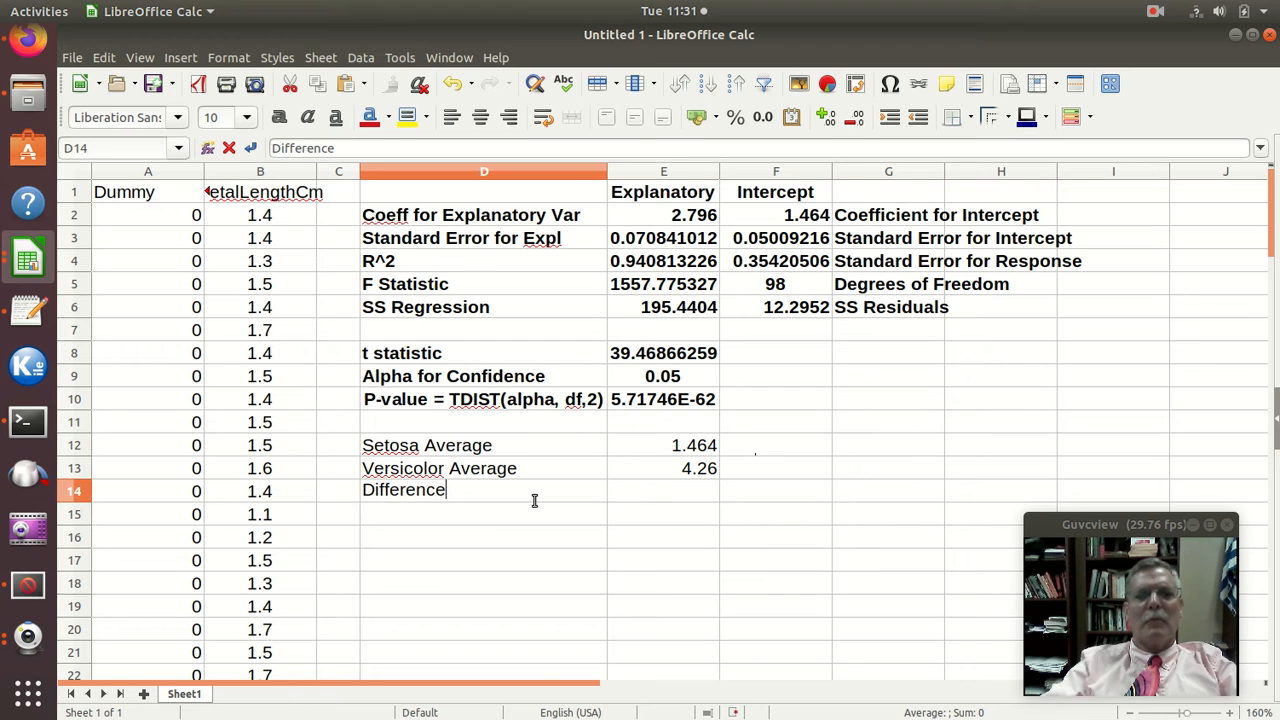
left_click(664, 490)
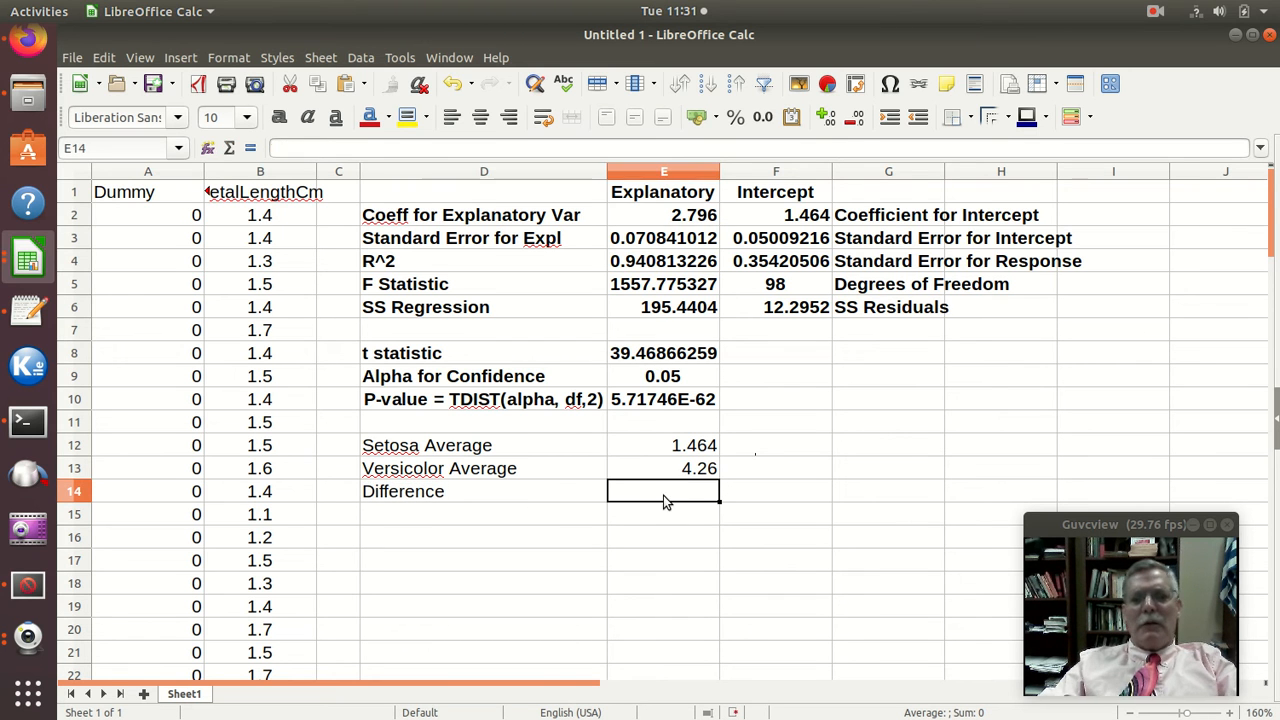
type("=")
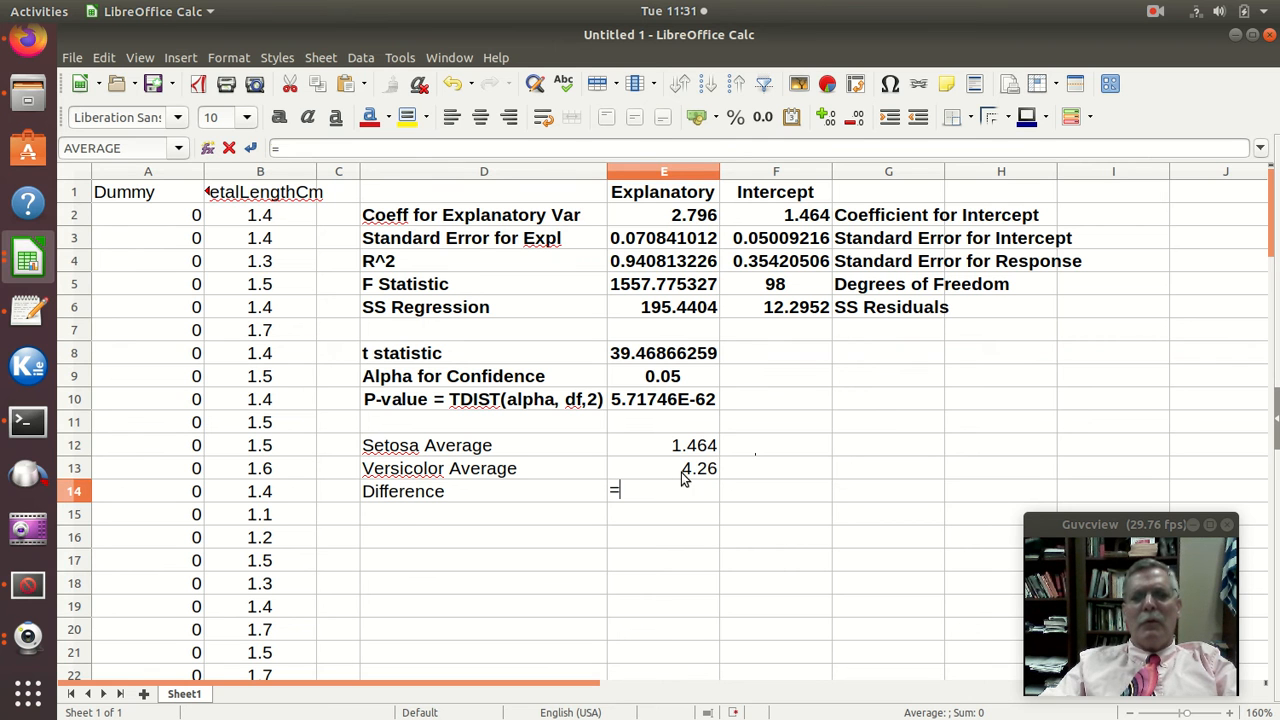
left_click(681, 470)
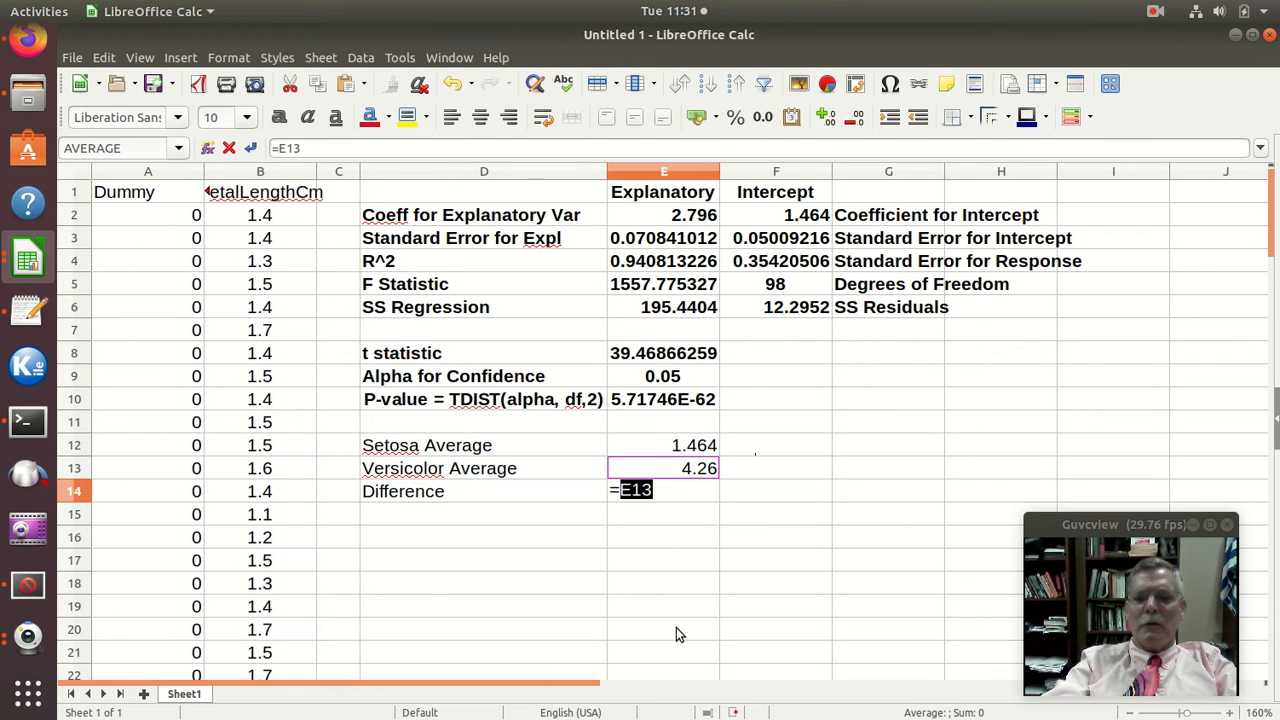
type("-")
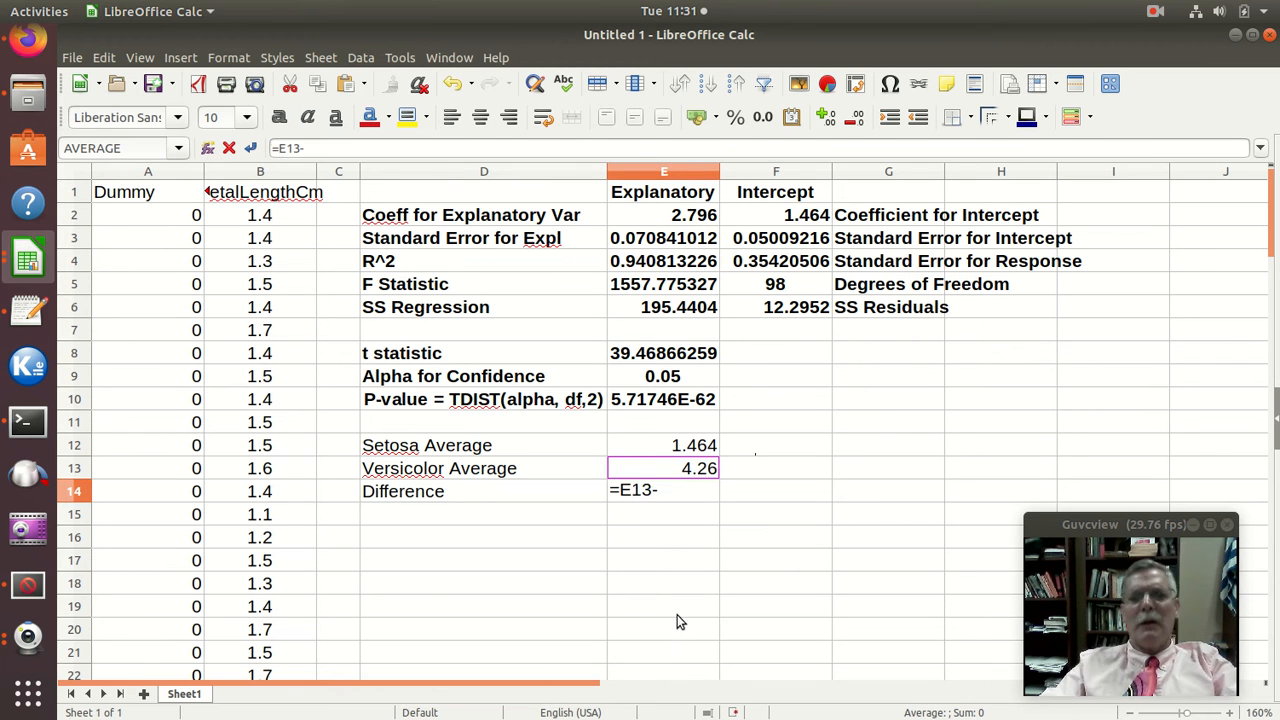
left_click(686, 445)
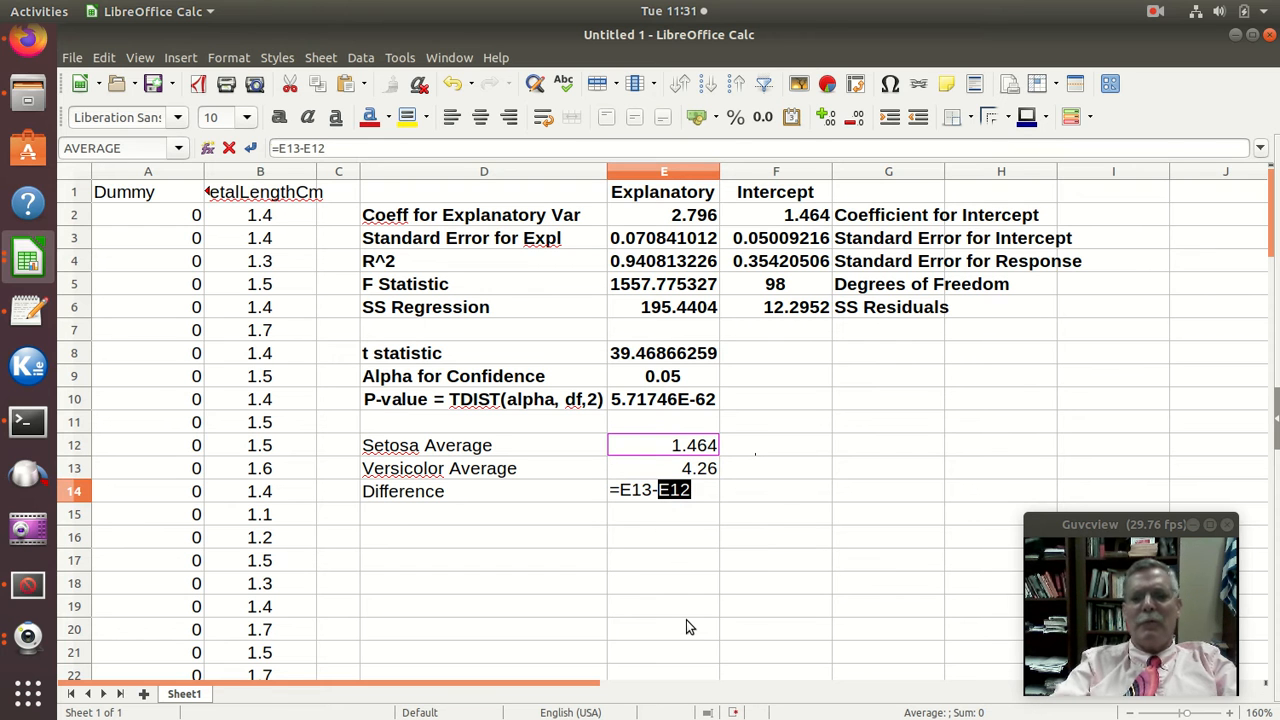
key("Return")
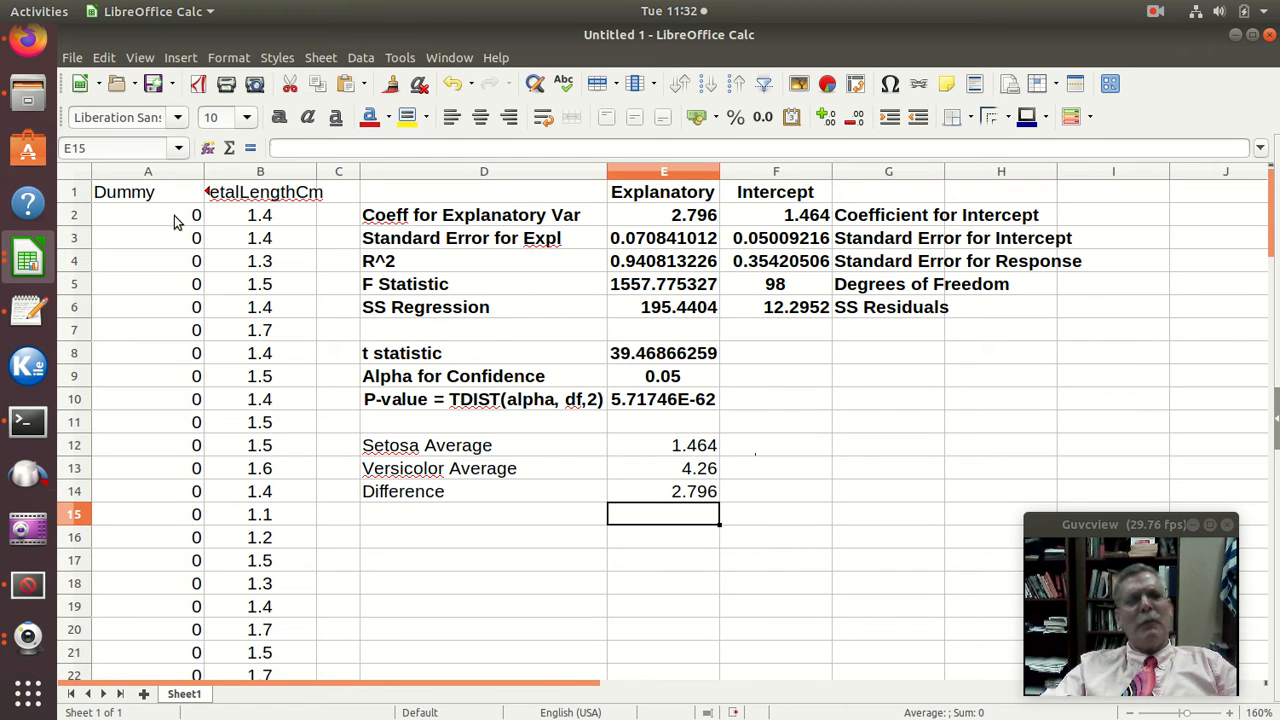
scroll(172, 230, "down", 20)
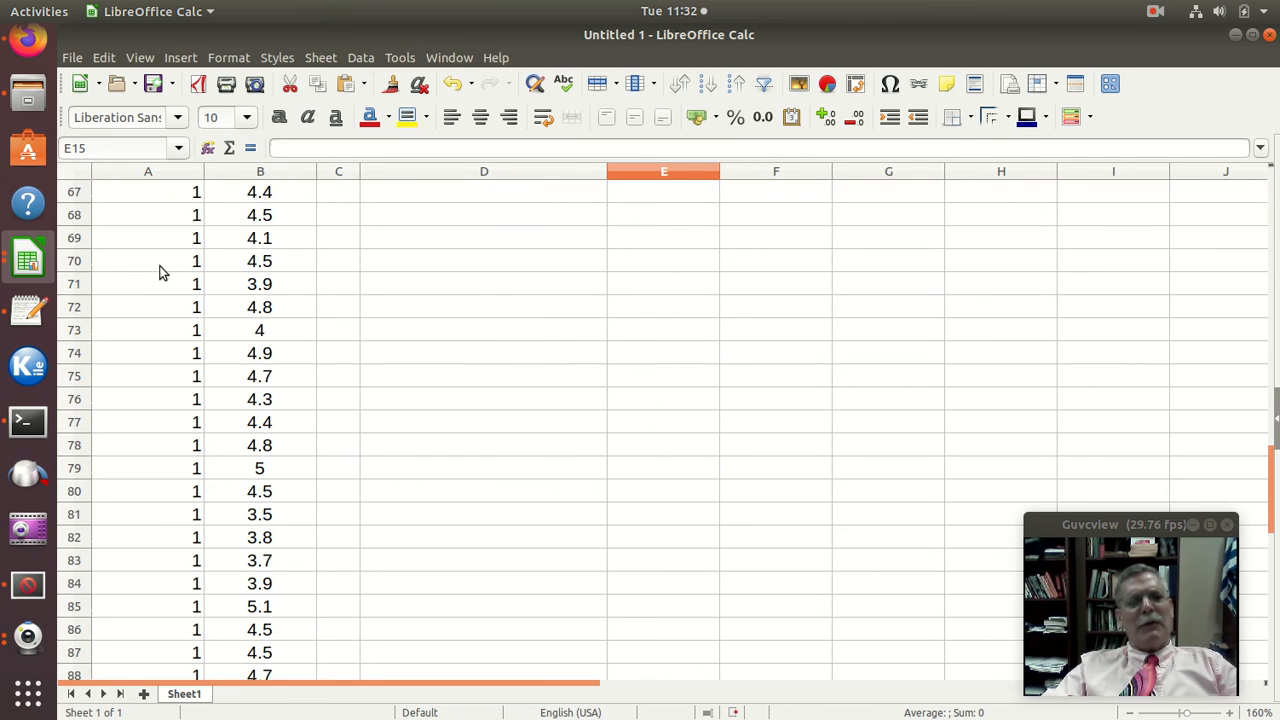
scroll(140, 330, "down", 8)
scroll(137, 333, "up", 20)
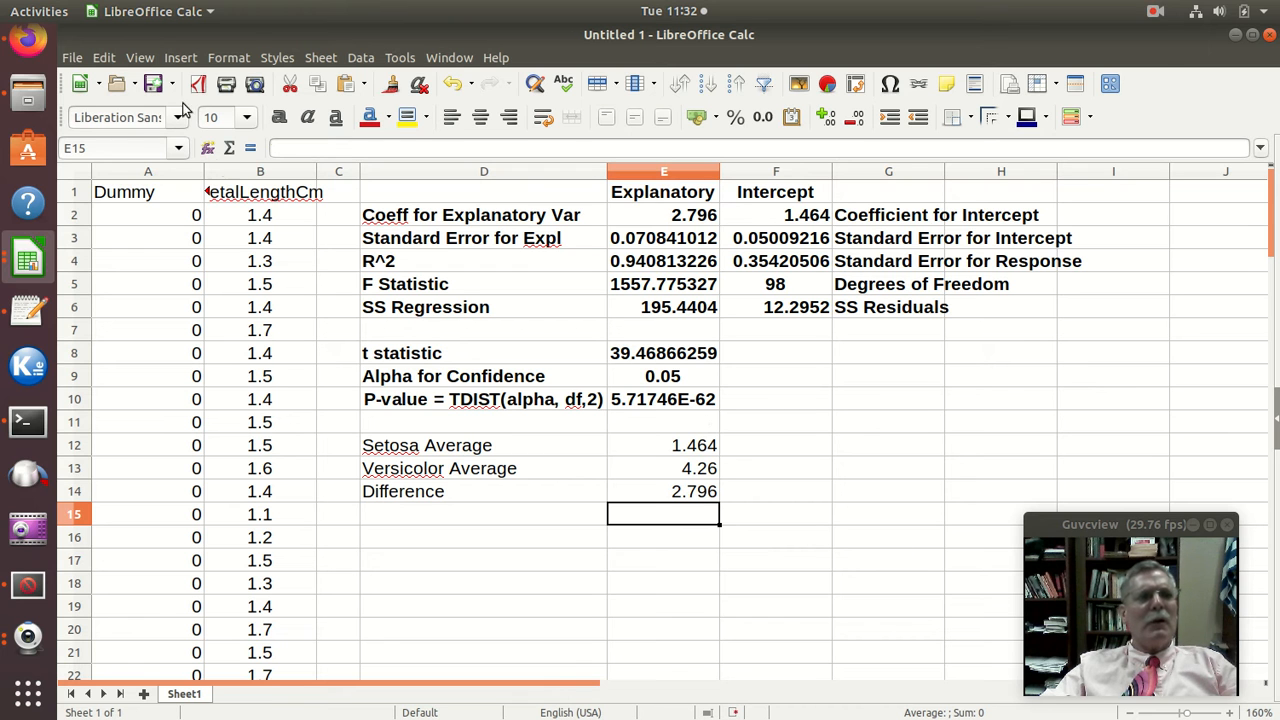
- Bring up the file-opening dialog and look through the math2403 folder for the statistics template
left_click(72, 58)
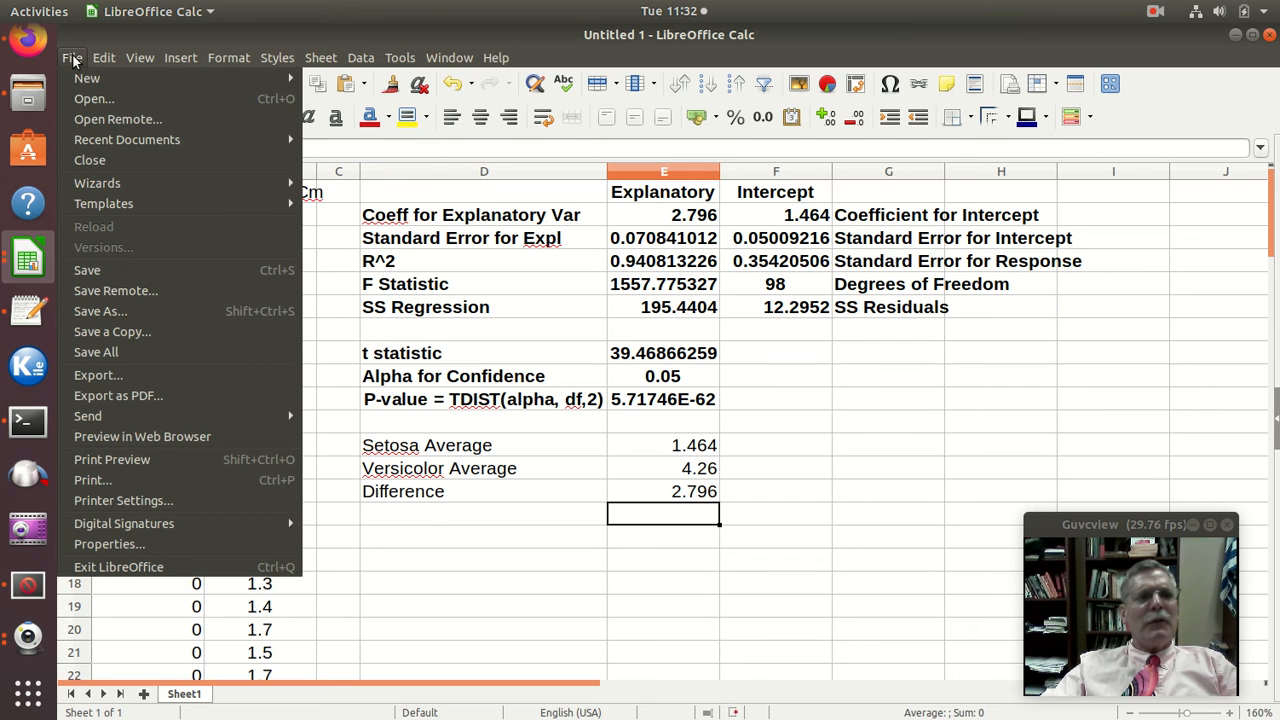
left_click(92, 99)
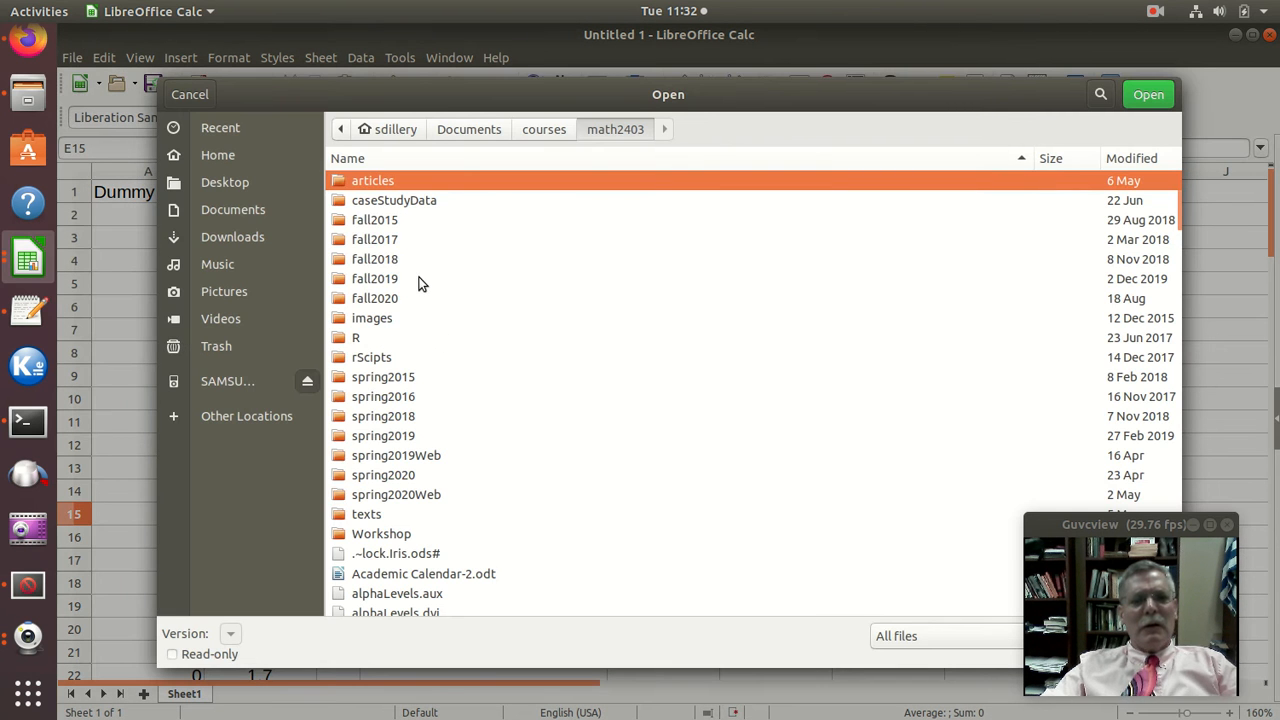
scroll(418, 284, "down", 10)
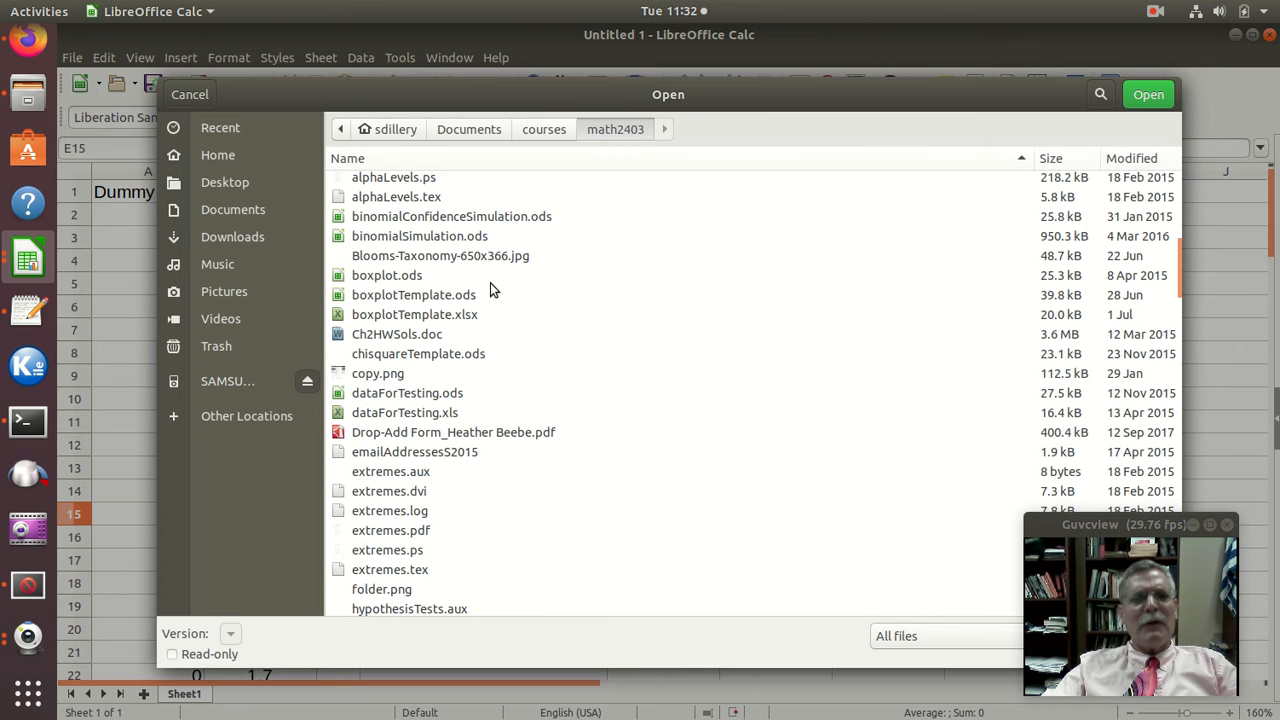
scroll(490, 282, "down", 12)
scroll(480, 303, "down", 8)
scroll(480, 303, "up", 6)
scroll(480, 303, "up", 20)
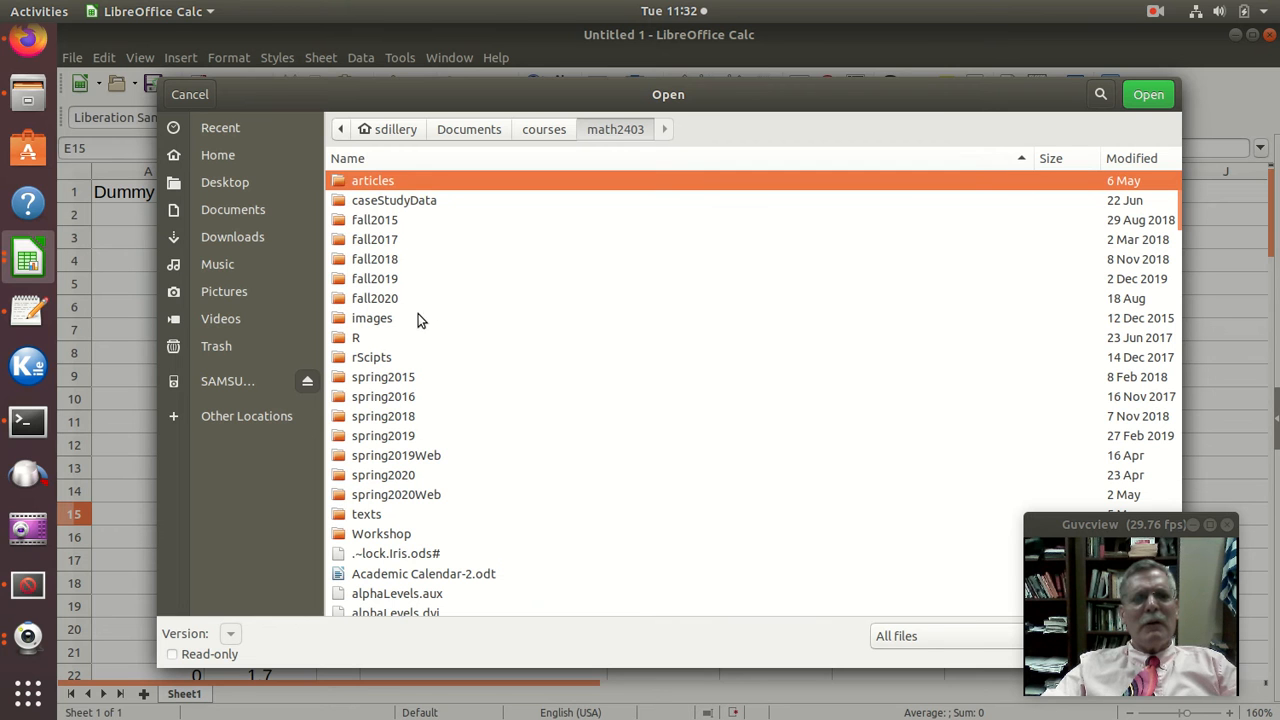
- Search the m4 and m5 subfolders of fall2020 for the statistics template, ending back in the math2403 folder
left_click(381, 298)
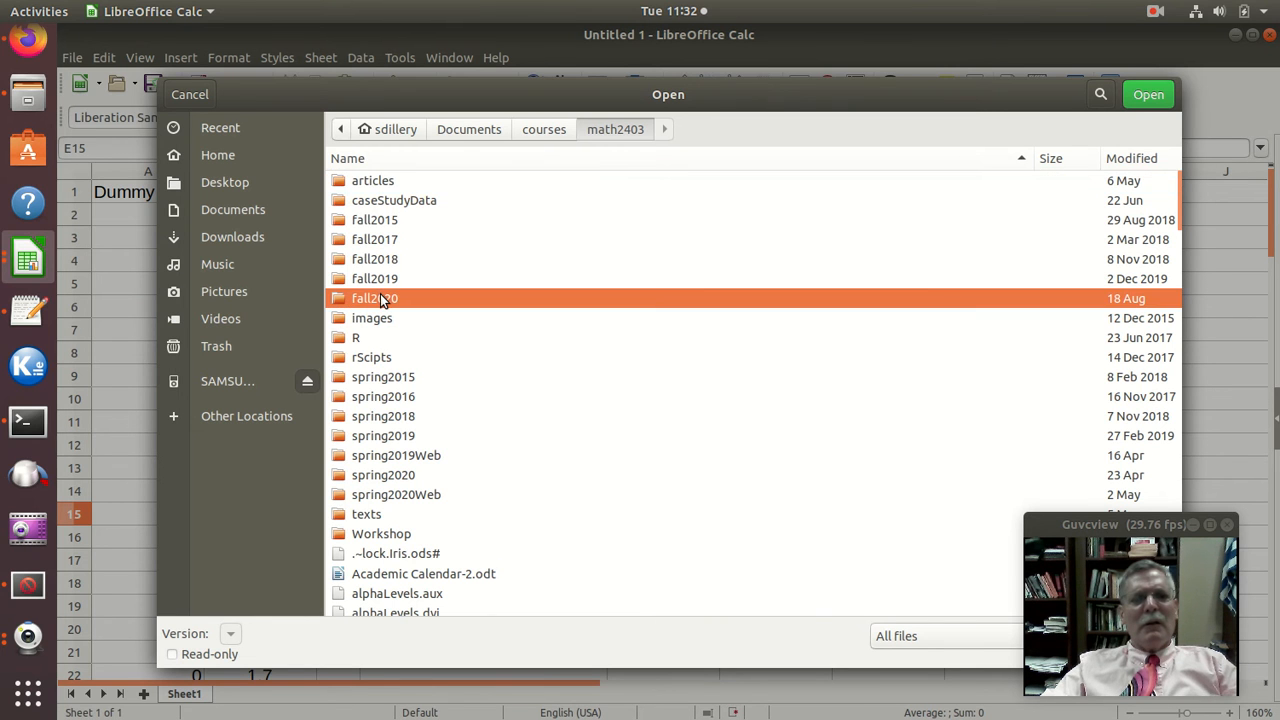
double_click(378, 298)
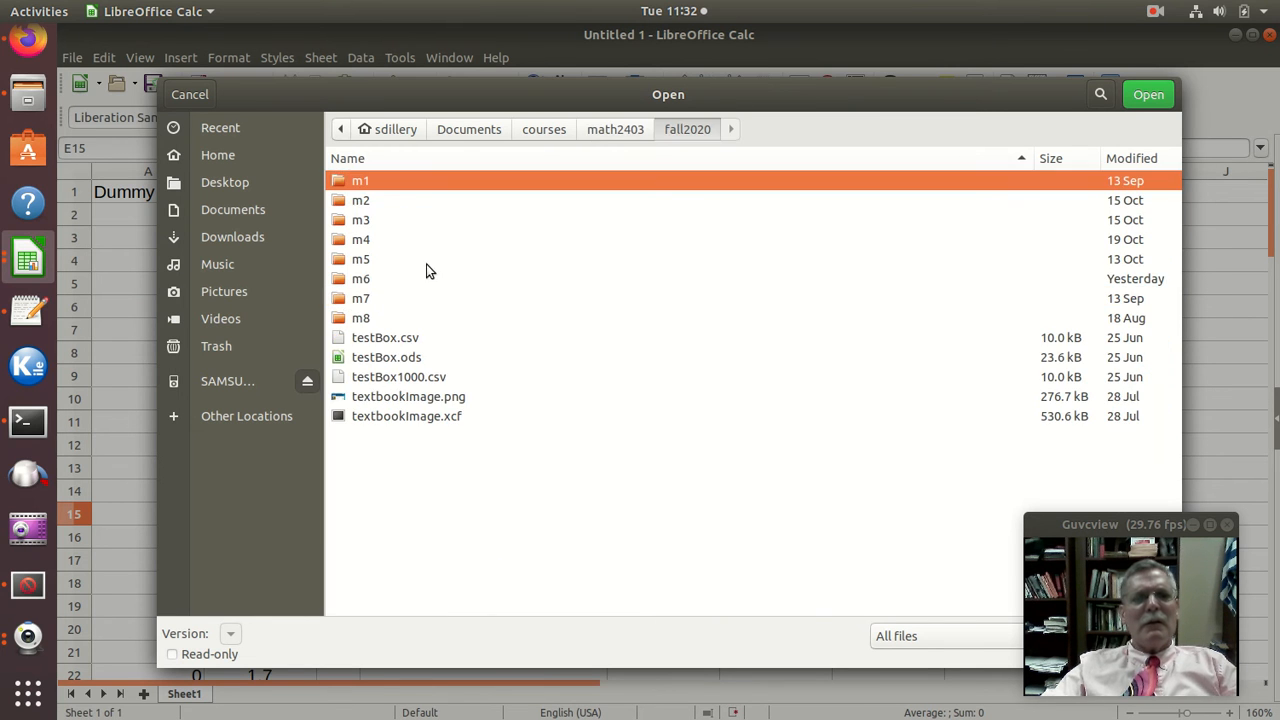
double_click(370, 239)
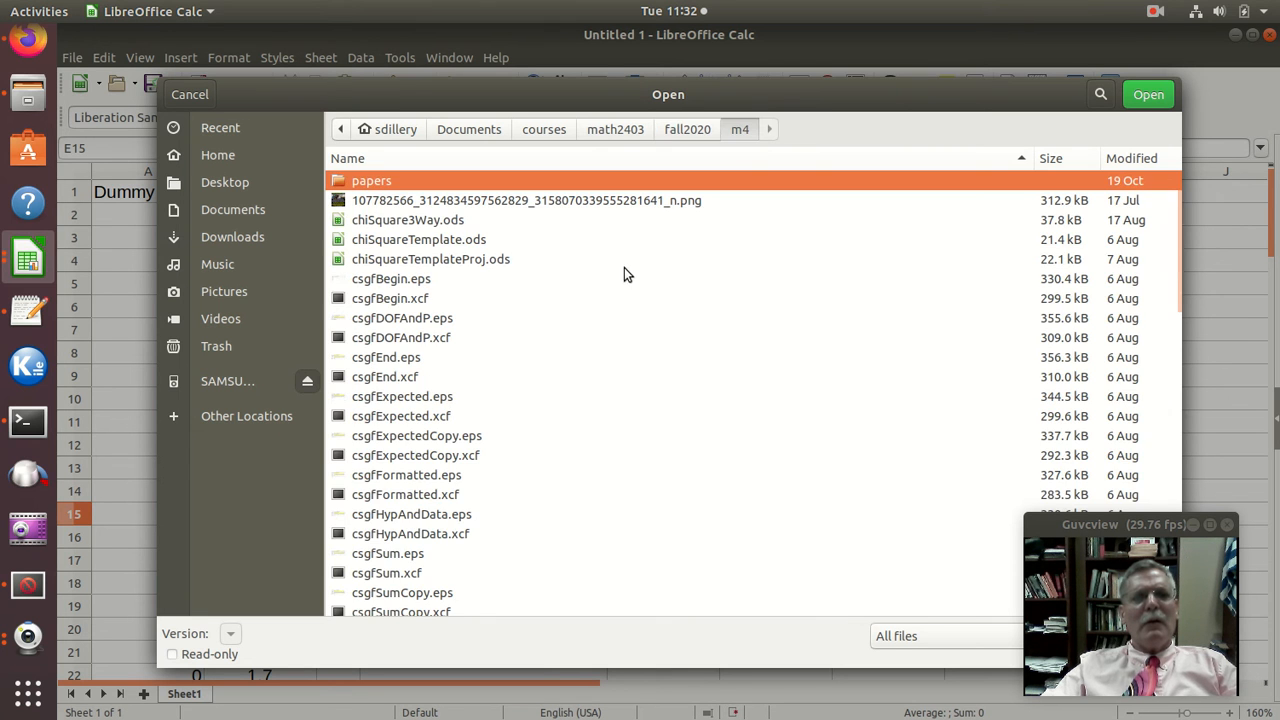
scroll(452, 262, "down", 10)
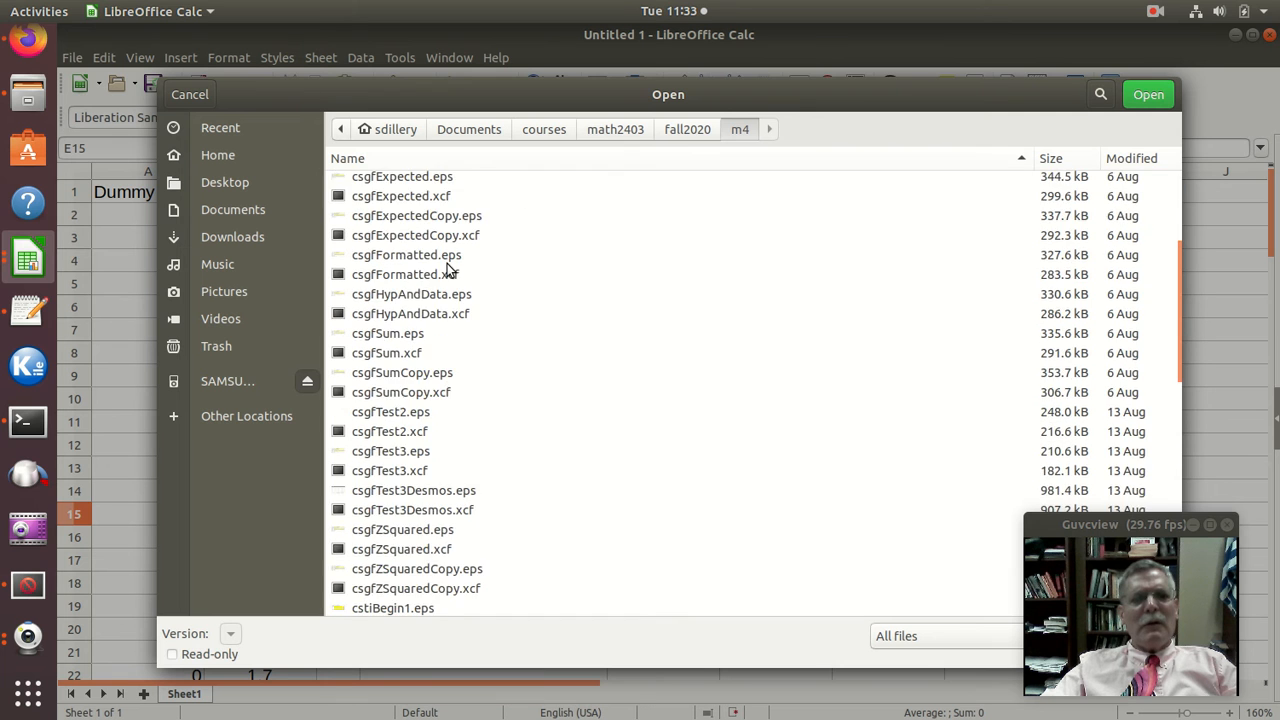
scroll(447, 268, "up", 10)
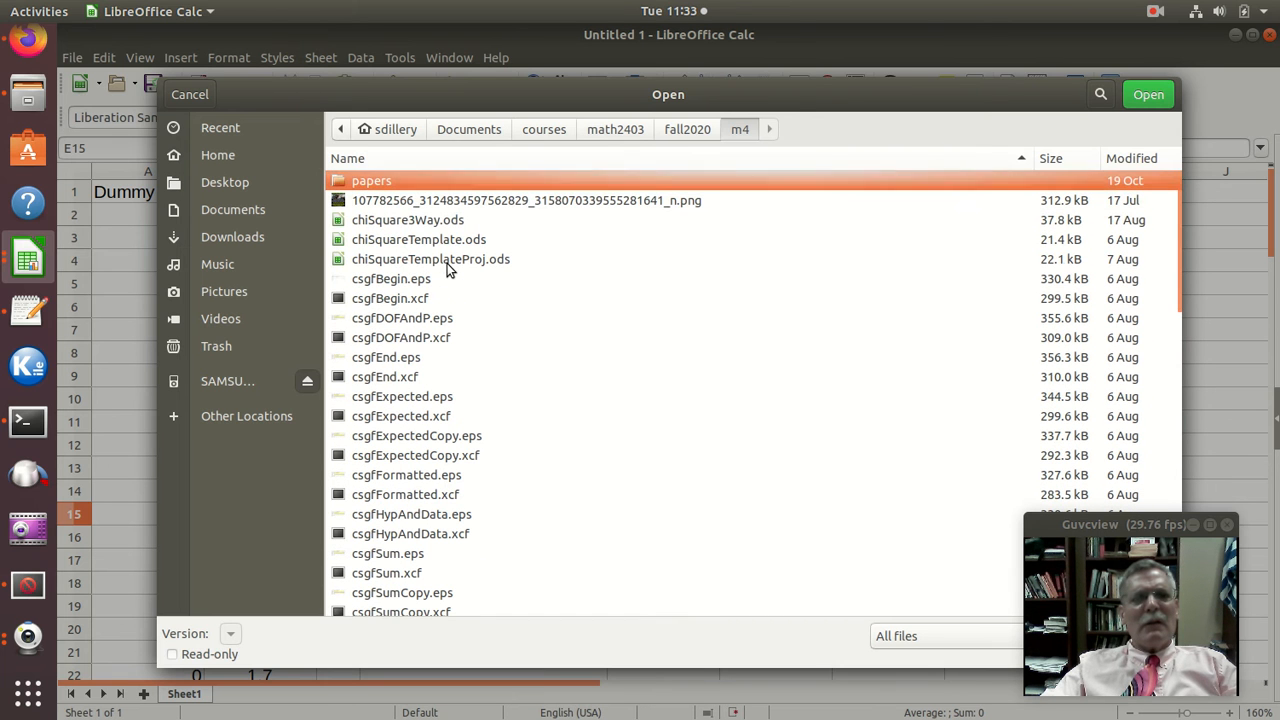
scroll(386, 264, "down", 1)
scroll(385, 265, "up", 1)
scroll(383, 265, "down", 2)
scroll(383, 265, "up", 2)
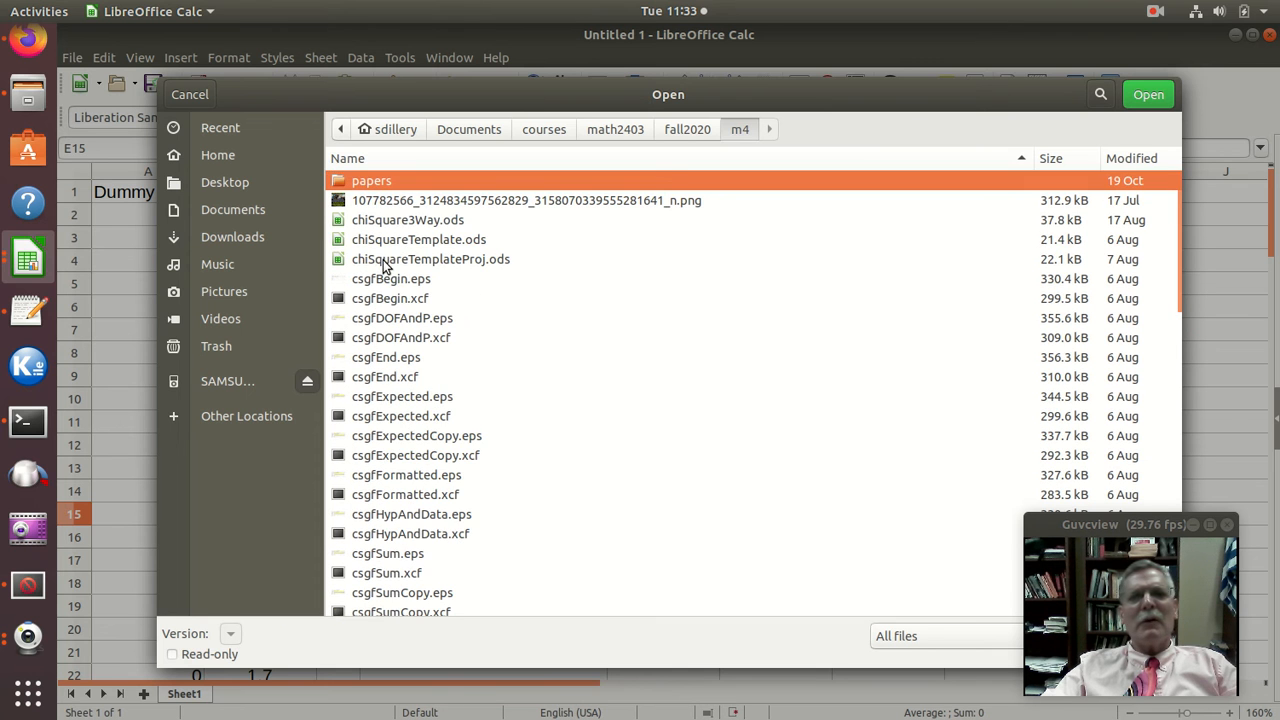
left_click(682, 131)
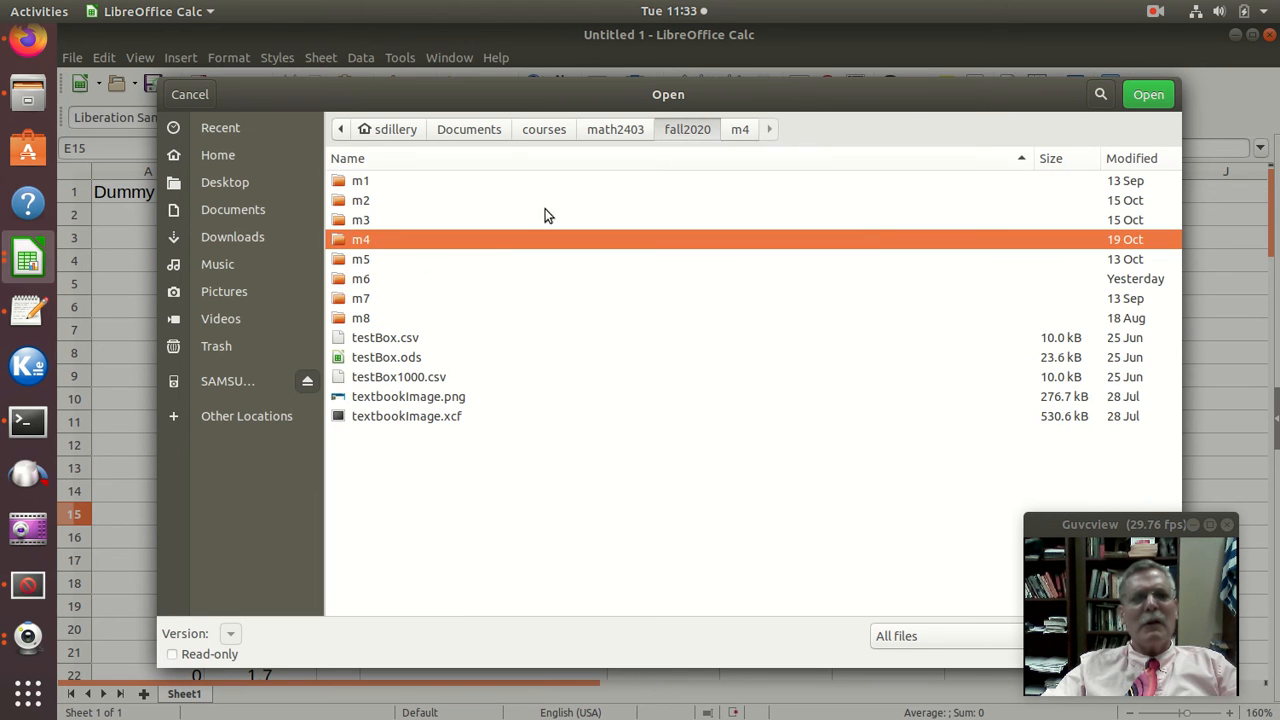
double_click(361, 259)
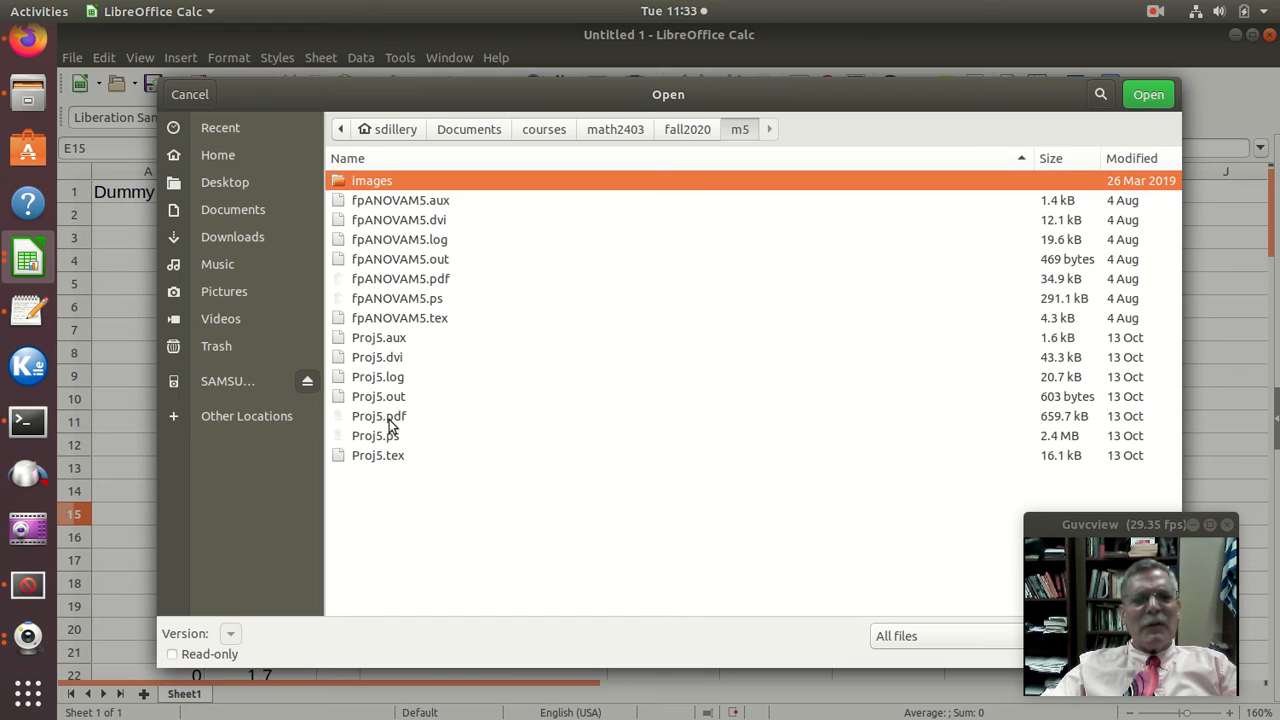
left_click(674, 134)
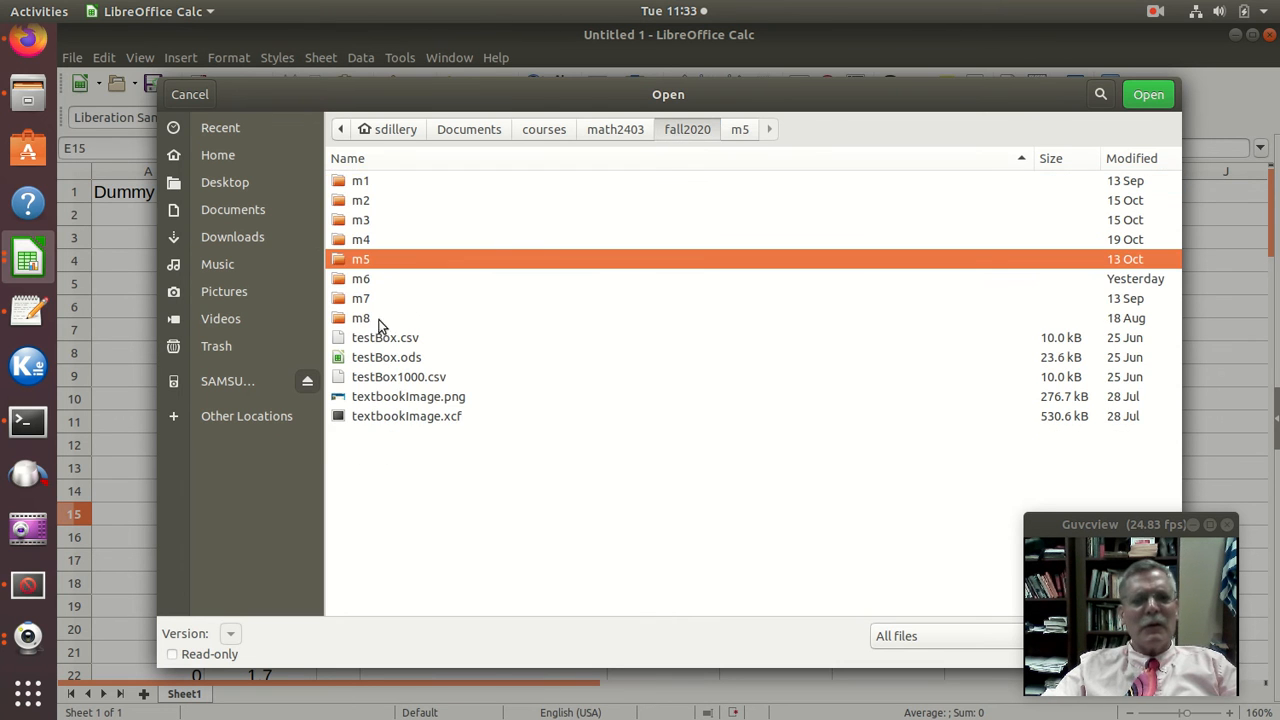
left_click(616, 138)
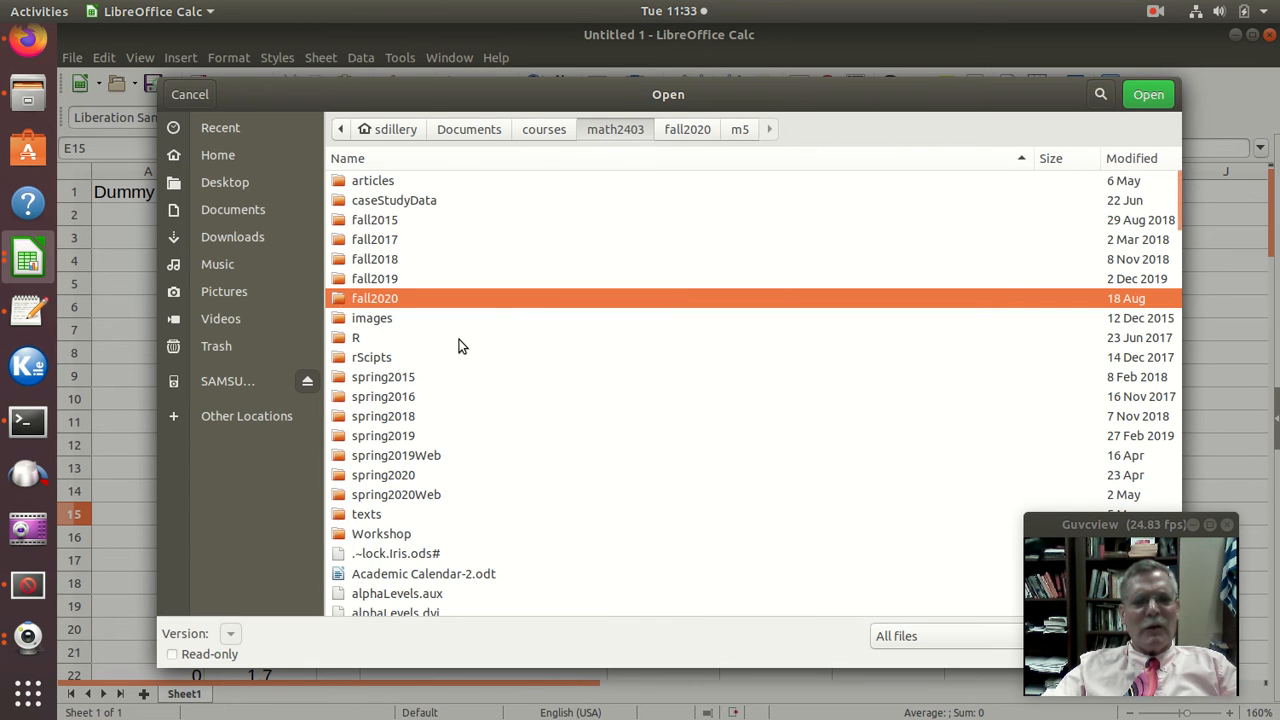
- Open statisticsTemplate.ods from the math2403 folder and display its ANOVA sheet
scroll(458, 344, "down", 5)
scroll(462, 355, "down", 5)
scroll(470, 370, "up", 4)
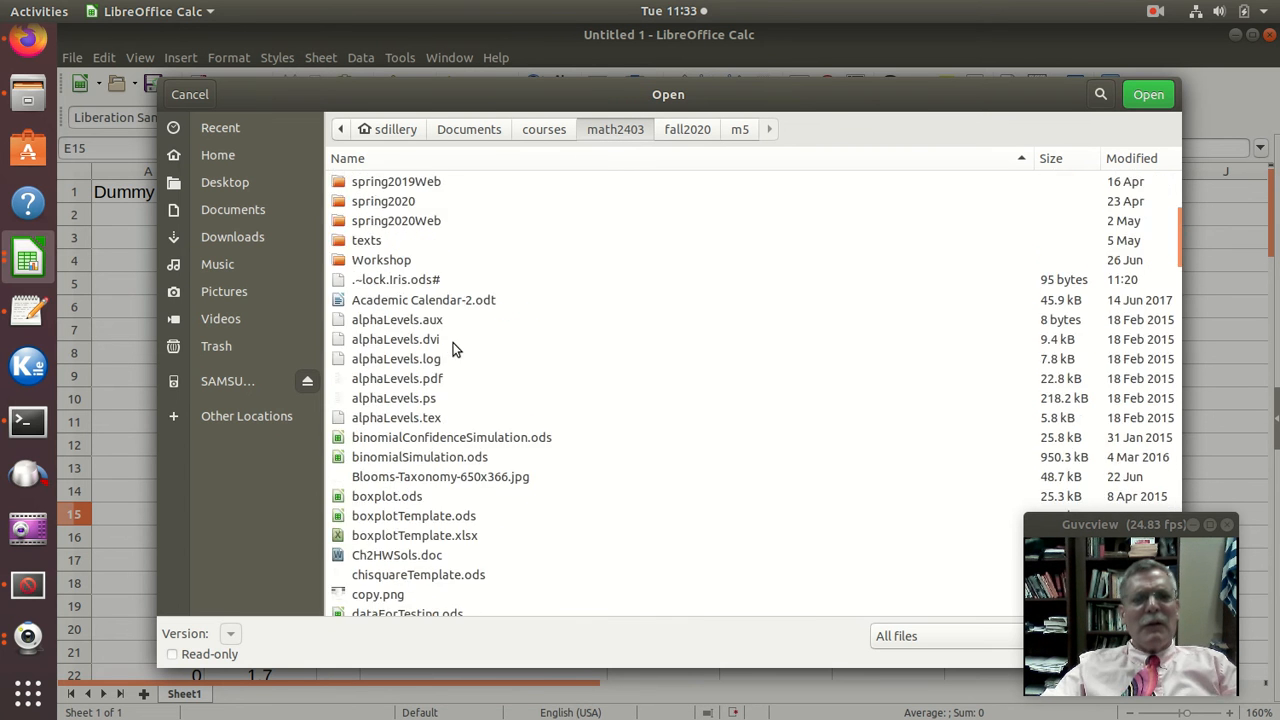
scroll(578, 390, "down", 5)
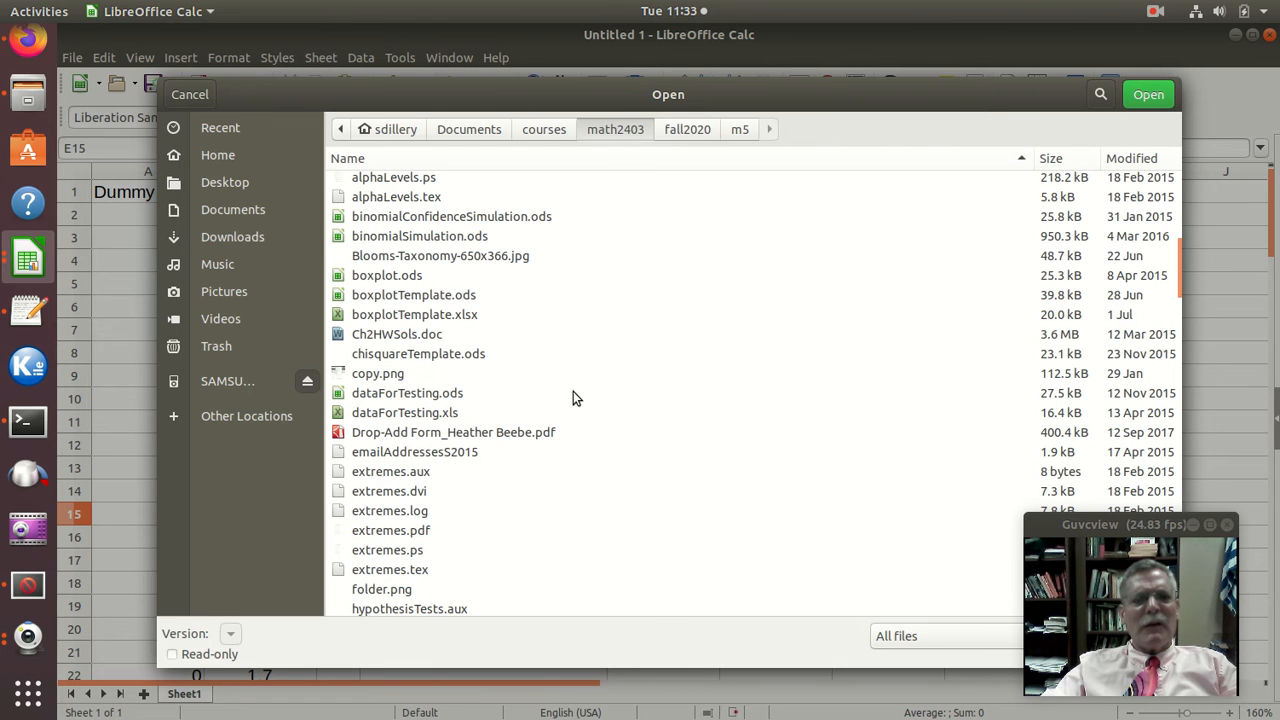
scroll(424, 293, "down", 4)
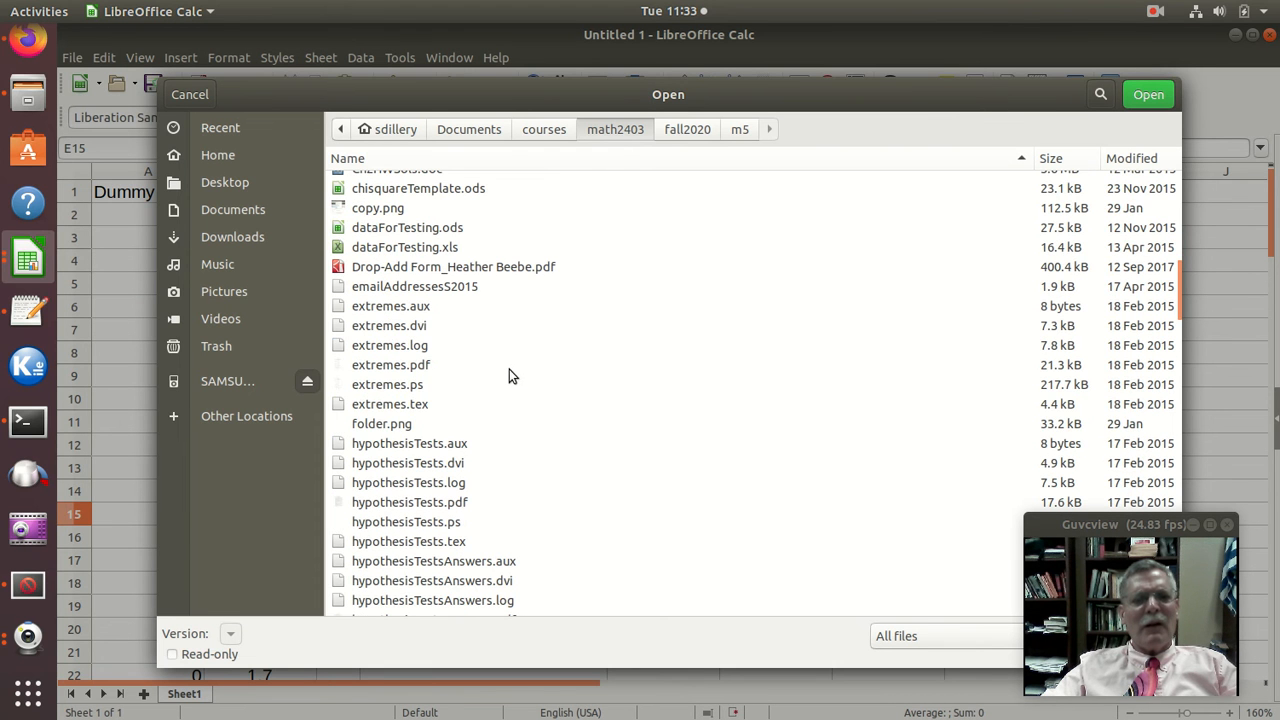
scroll(395, 310, "down", 1)
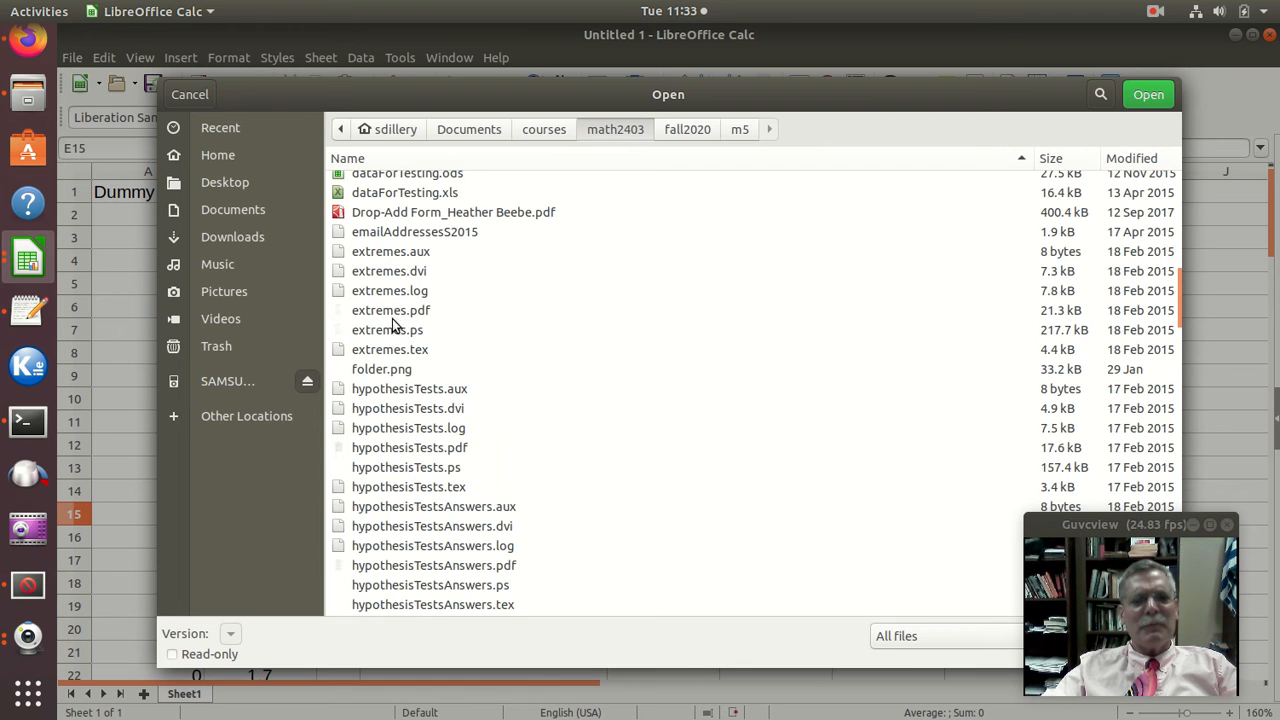
scroll(395, 320, "down", 3)
scroll(396, 340, "down", 5)
scroll(400, 364, "down", 10)
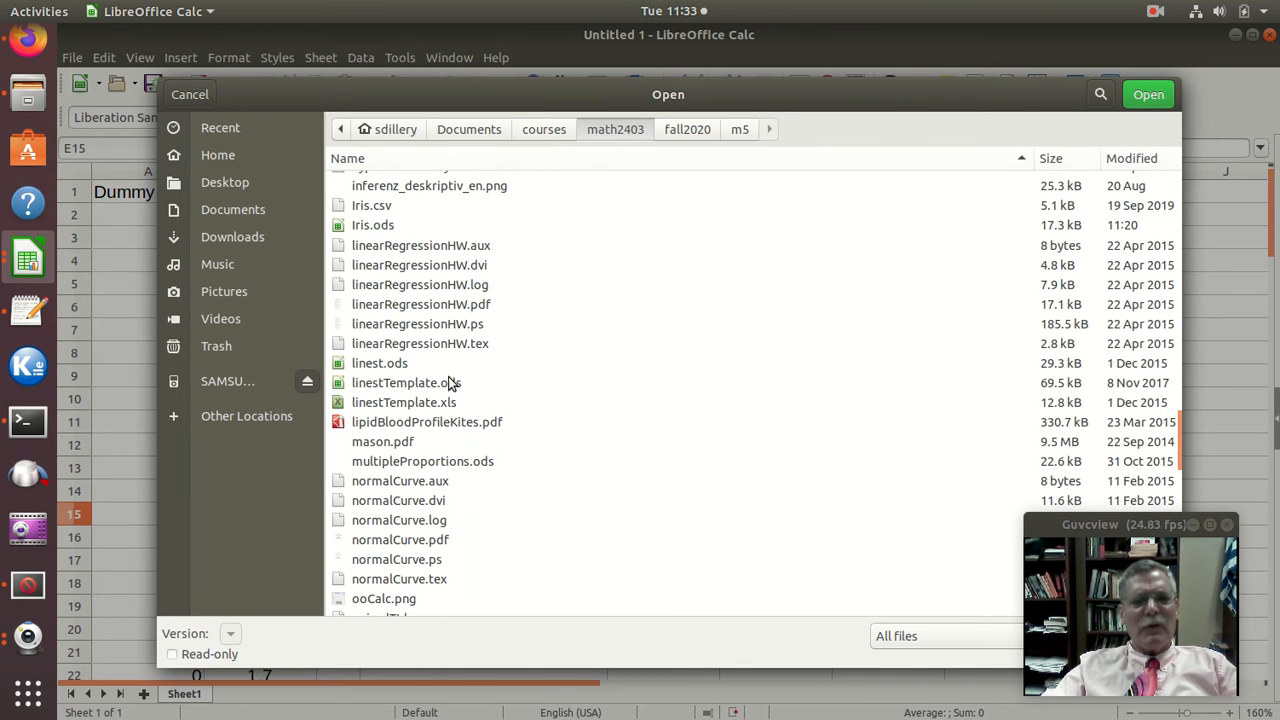
scroll(528, 392, "down", 6)
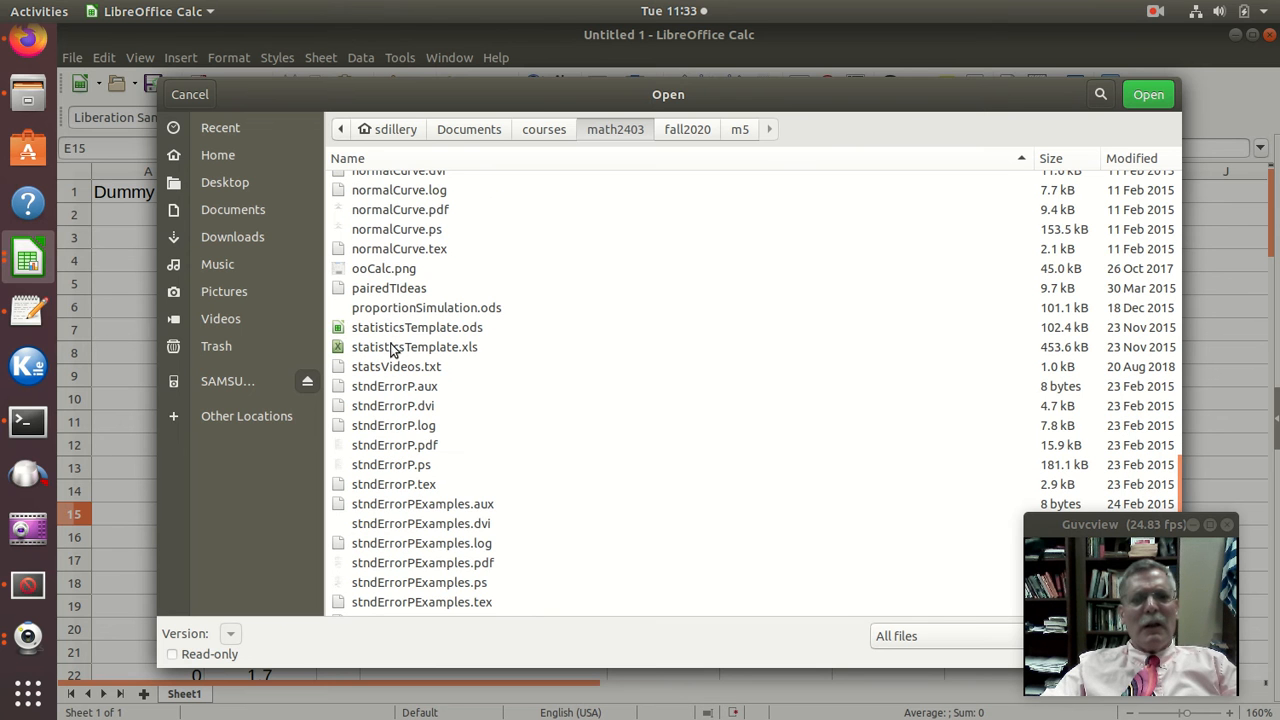
double_click(428, 330)
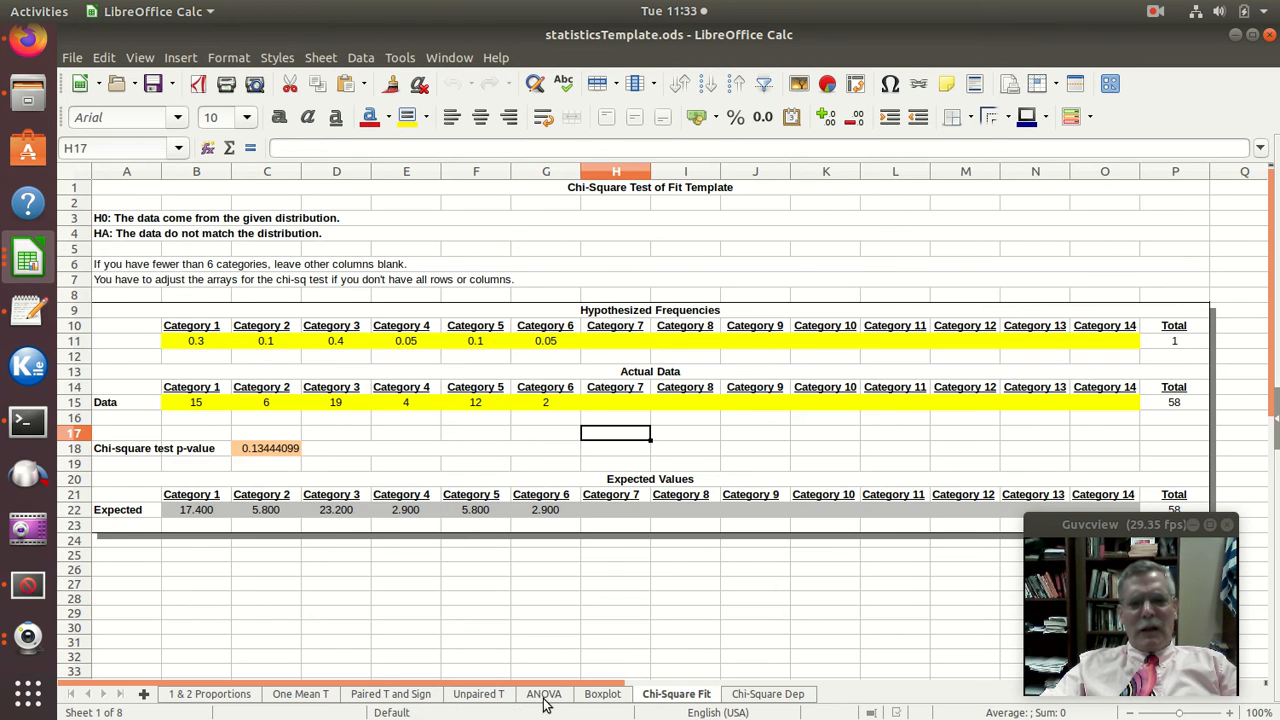
left_click(545, 695)
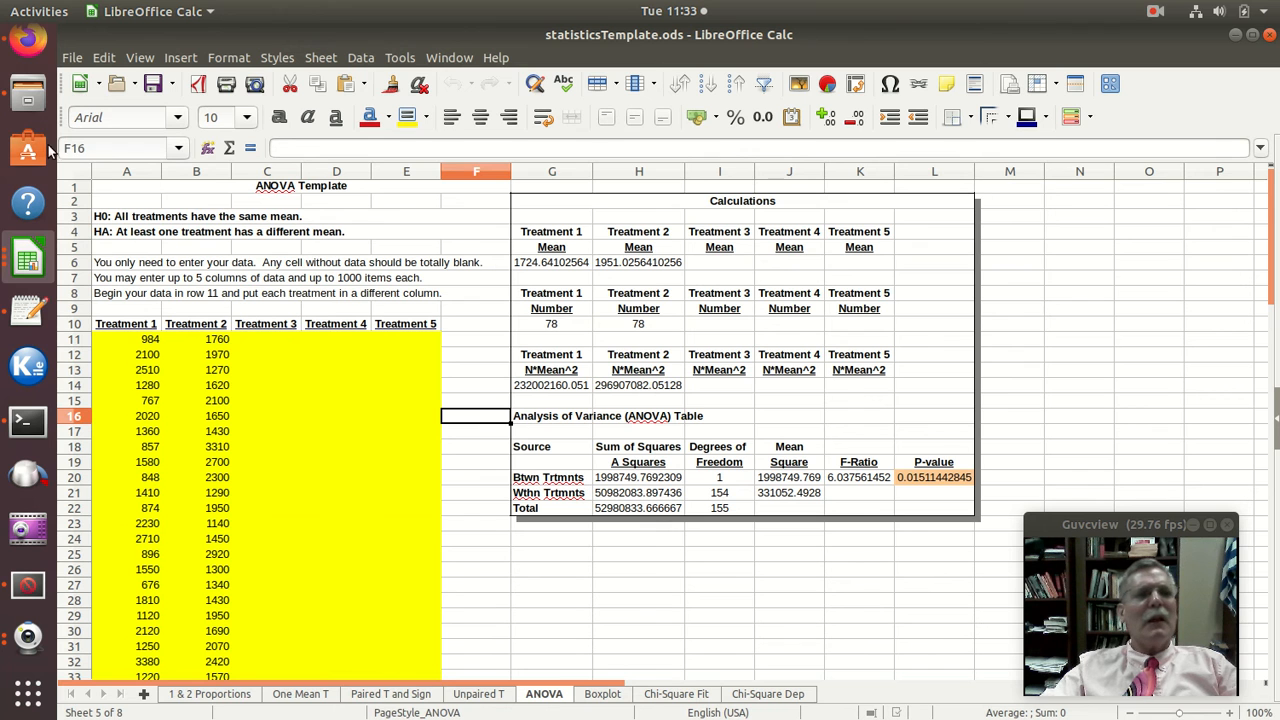
- Switch to the Untitled 1 spreadsheet and copy the Setosa petal lengths in B2:B51
left_click(29, 265)
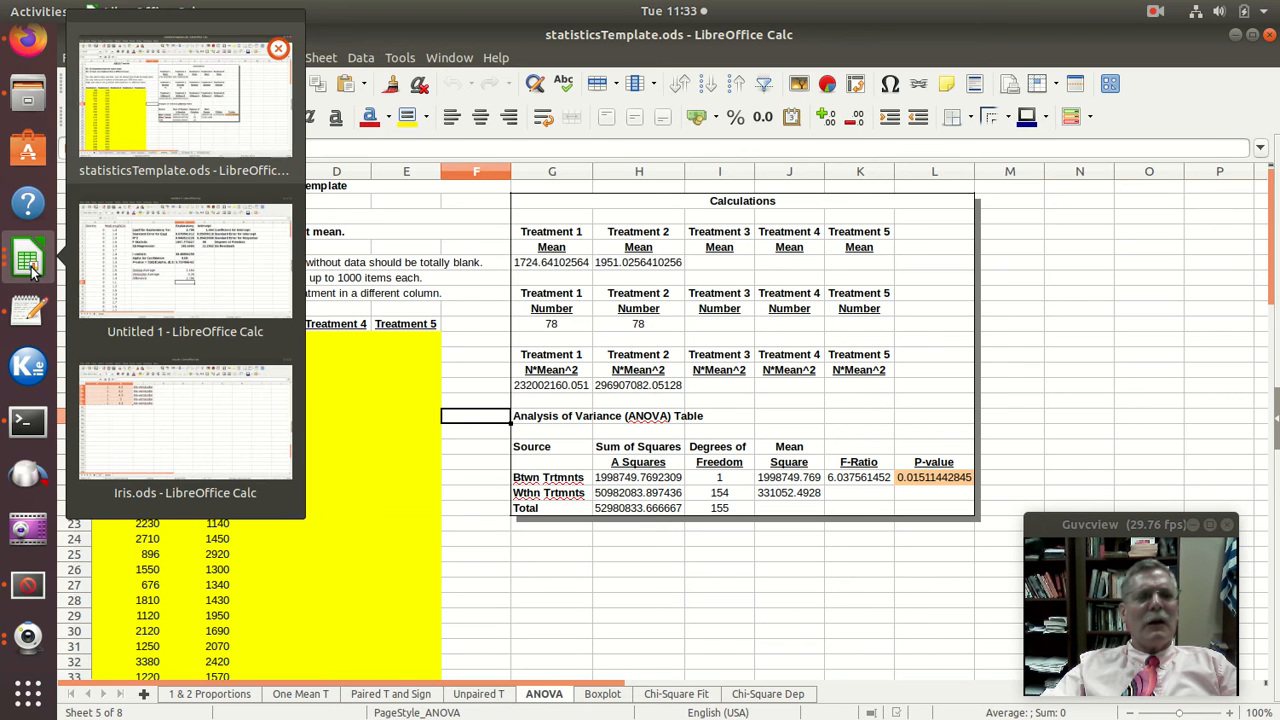
left_click(141, 275)
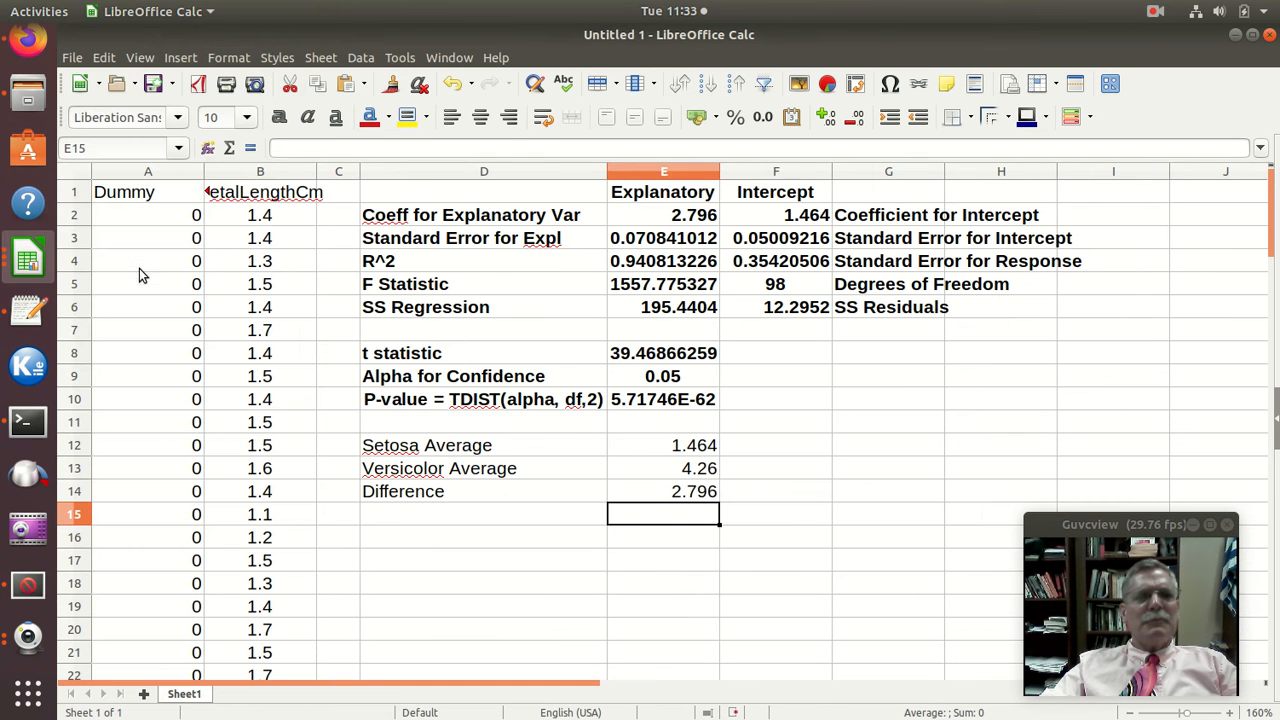
mouse_move(266, 217)
left_mouse_down()
mouse_move(234, 569)
mouse_move(258, 670)
mouse_move(263, 212)
left_mouse_up()
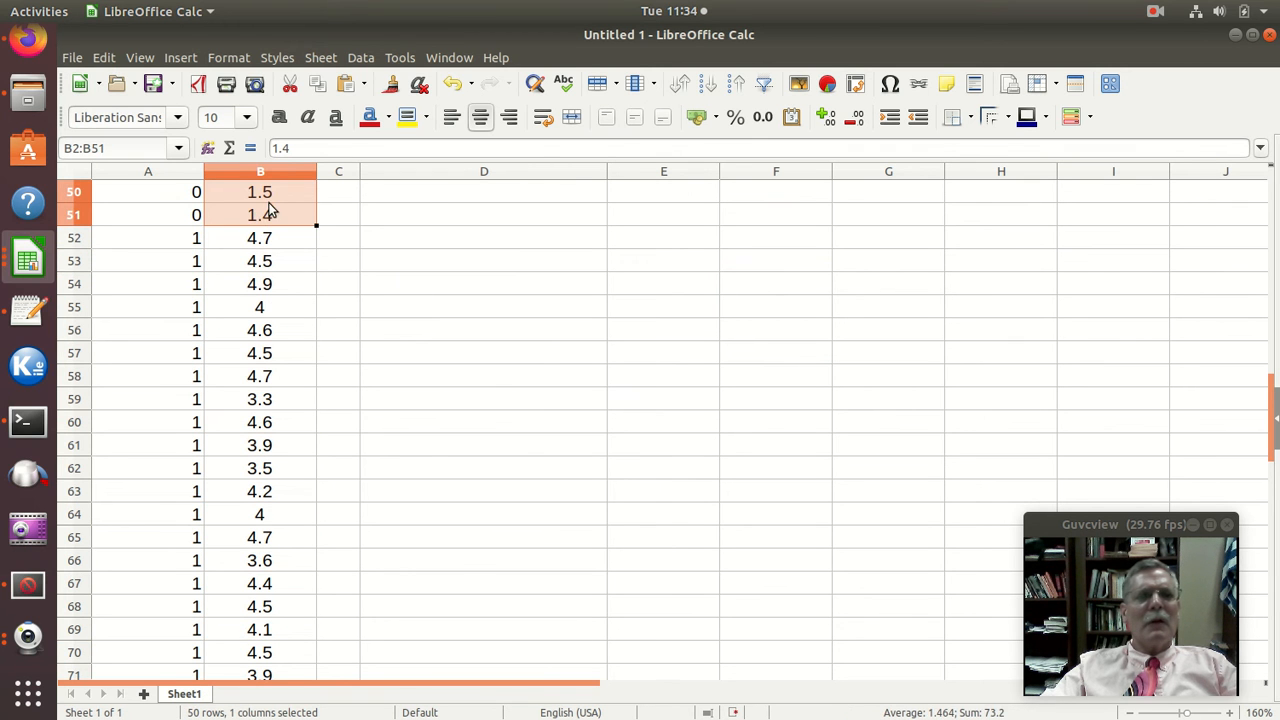
right_click(268, 204)
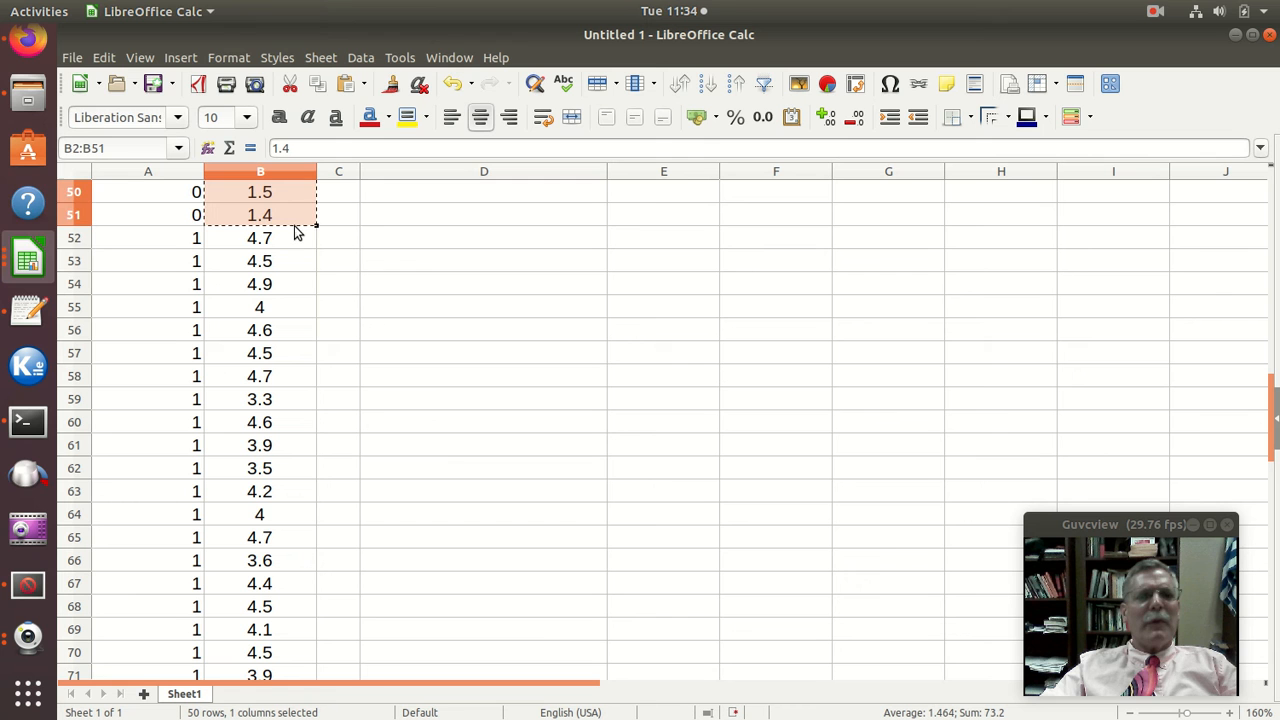
- Paste the Setosa petal lengths into statisticsTemplate.ods under Treatment 1 from cell A11, overwriting the existing data
left_click(29, 258)
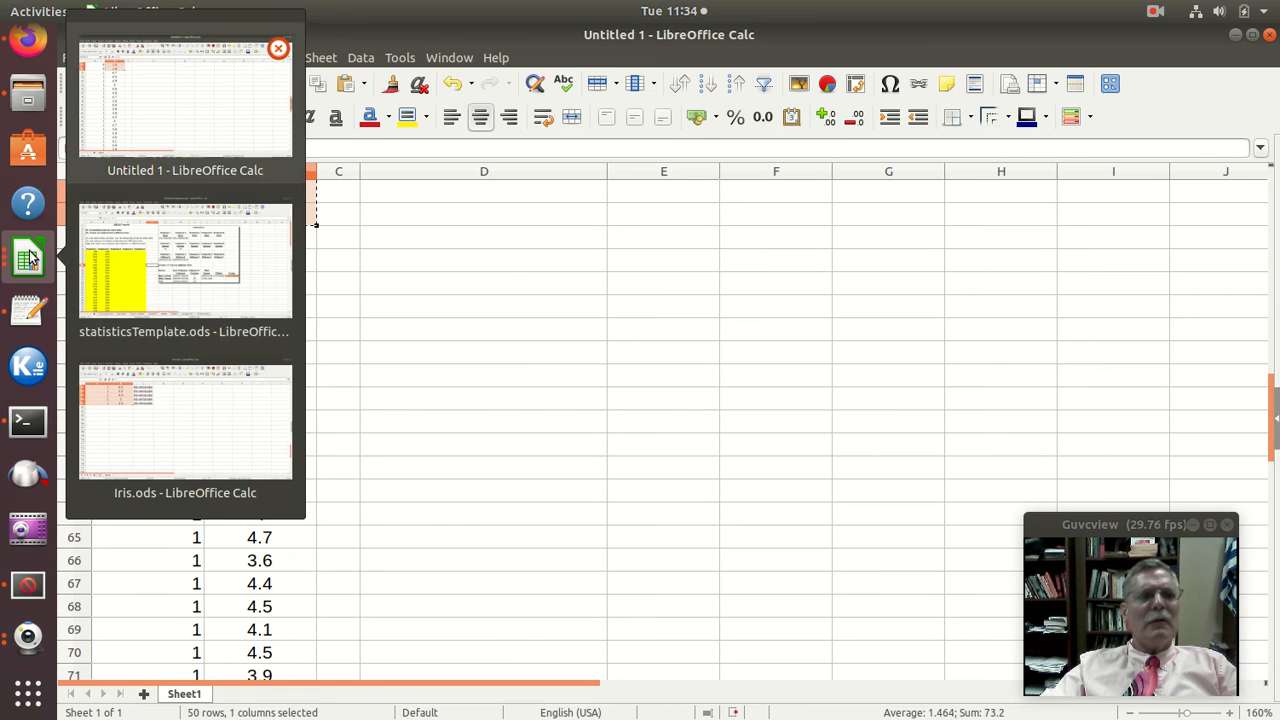
left_click(115, 271)
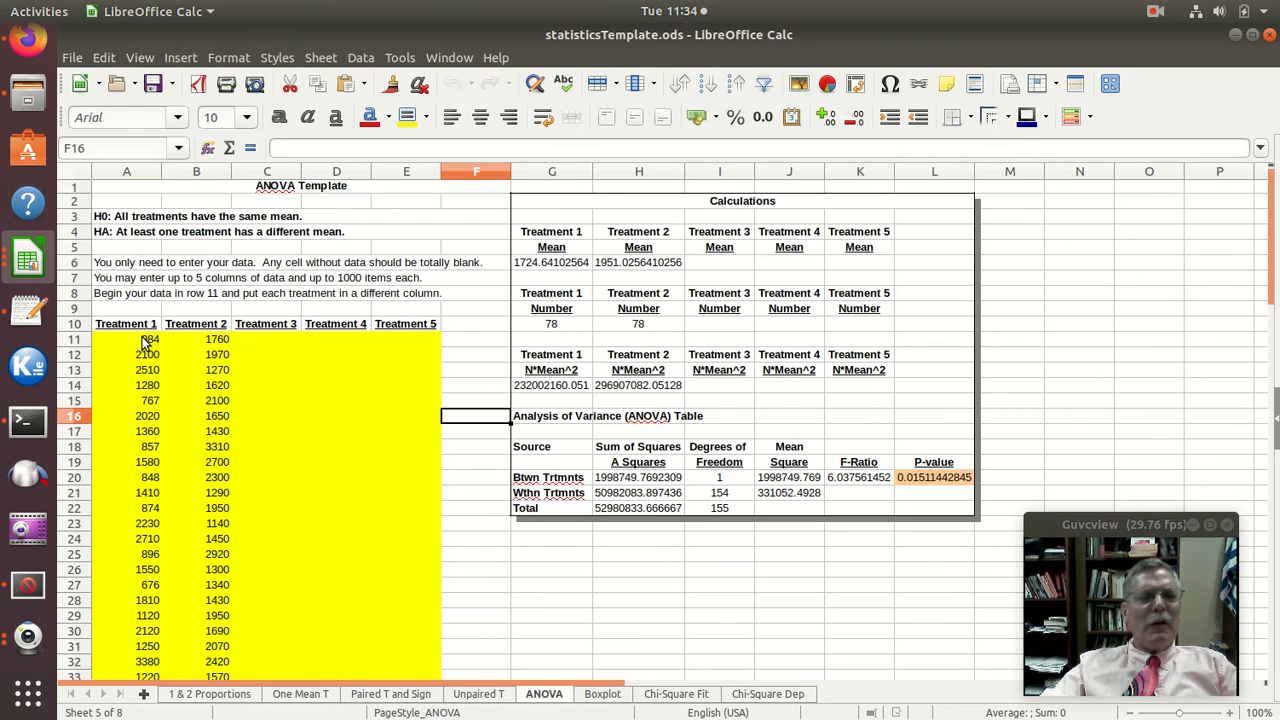
left_click(146, 342)
right_click(148, 342)
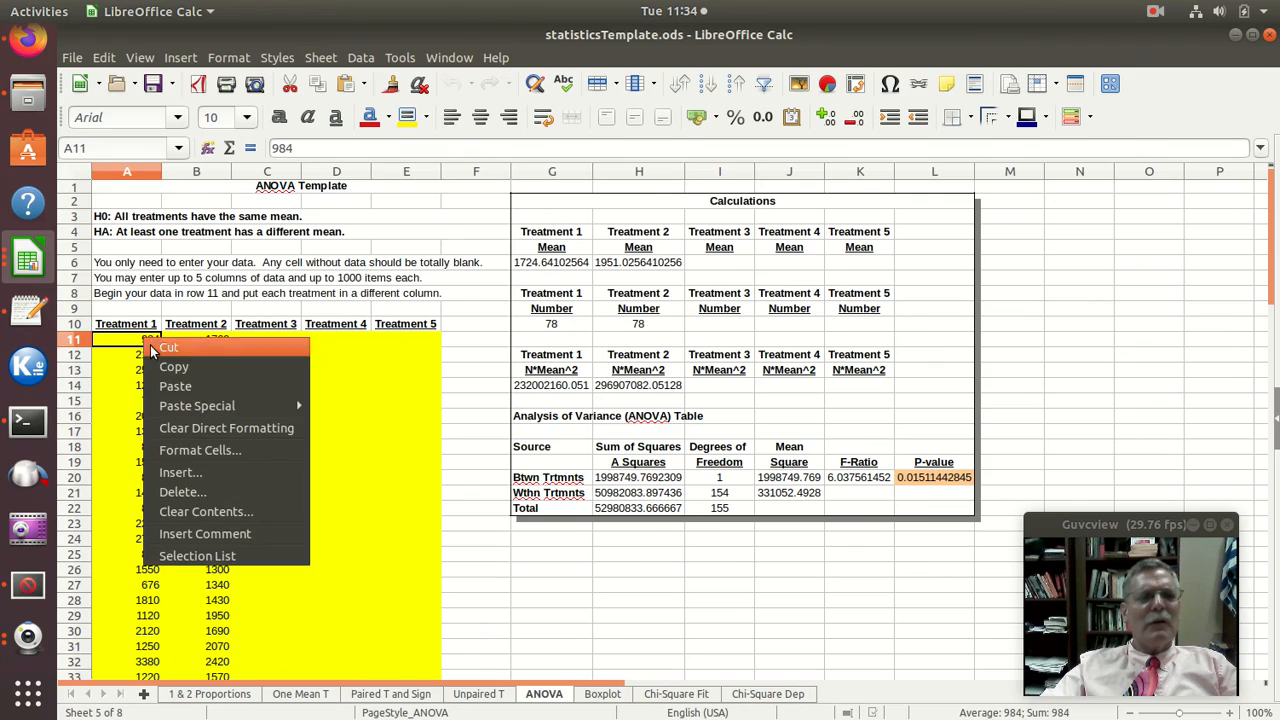
left_click(190, 391)
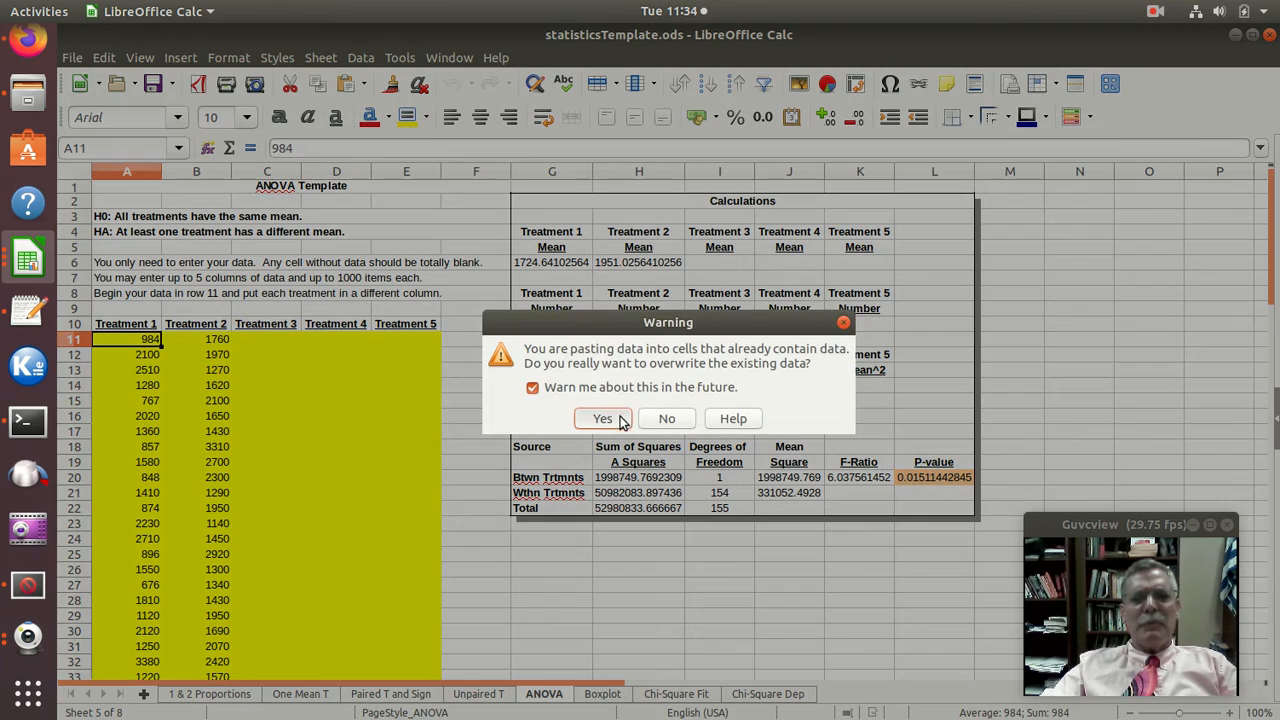
left_click(620, 425)
- Delete the leftover Treatment 1 sample data below the pasted values, in A61:A92
scroll(266, 496, "down", 5)
scroll(266, 496, "down", 9)
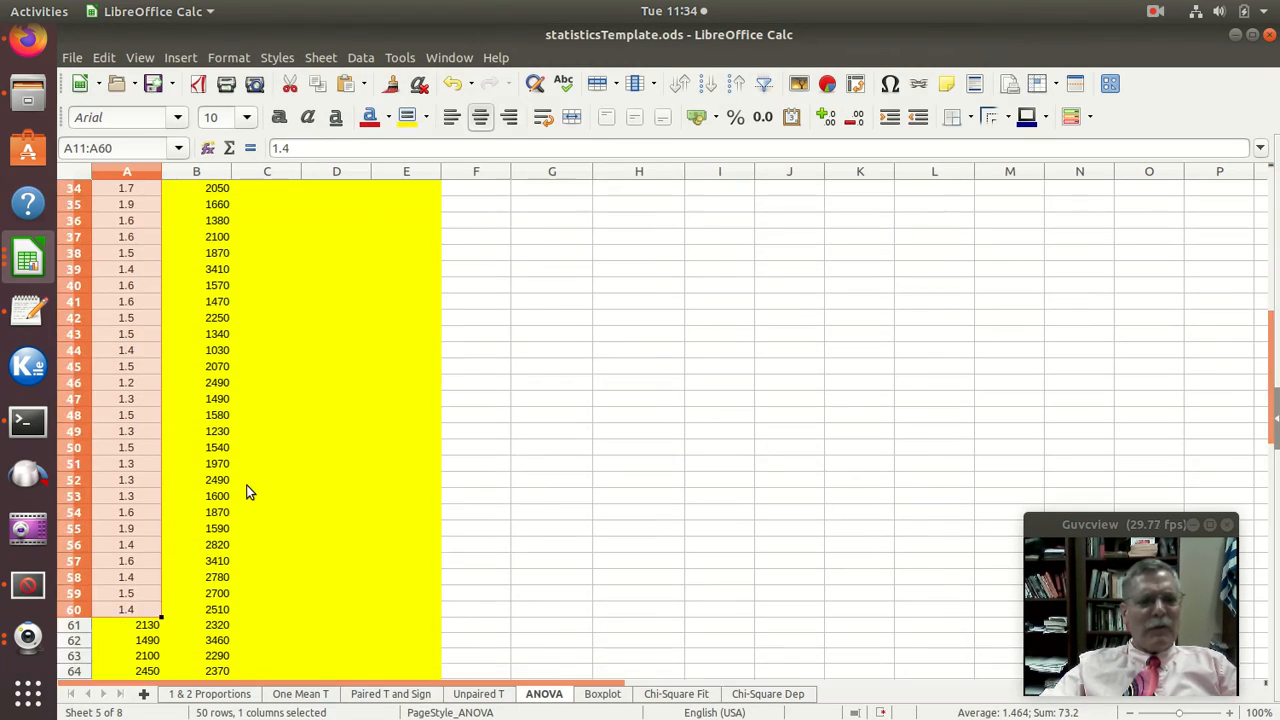
scroll(126, 500, "down", 4)
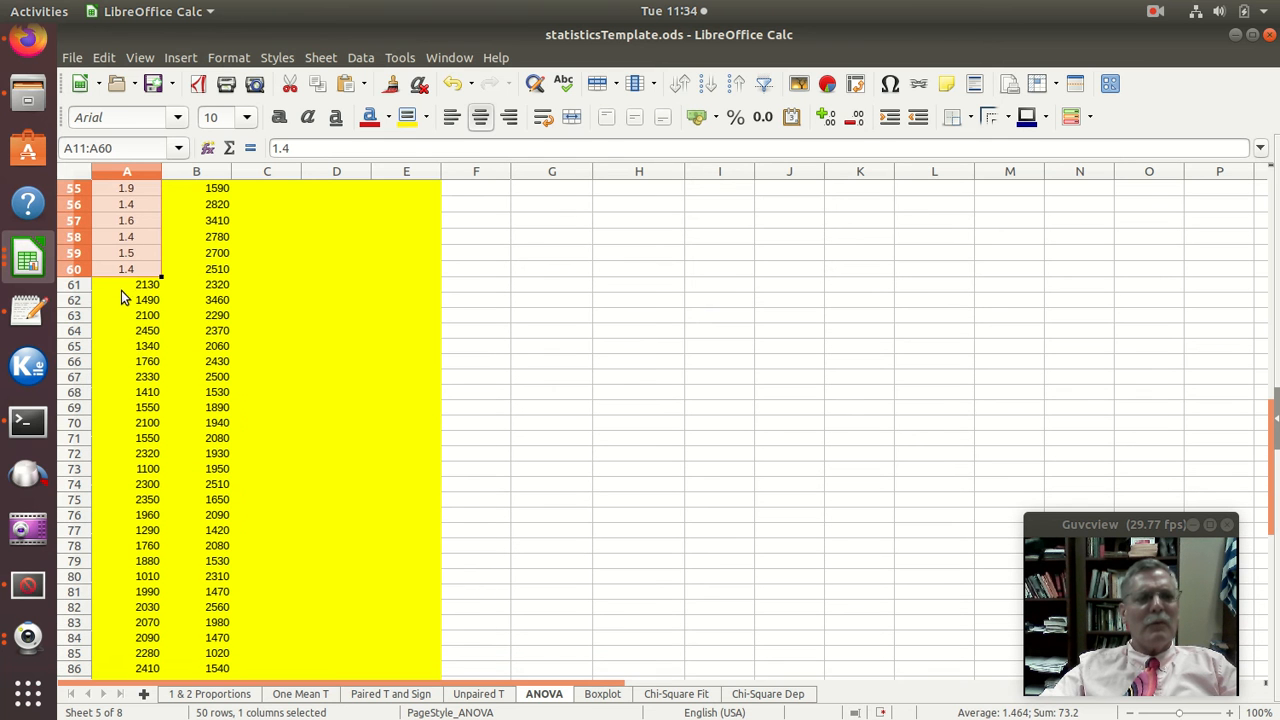
left_click_drag(120, 284, 141, 626)
key("Delete")
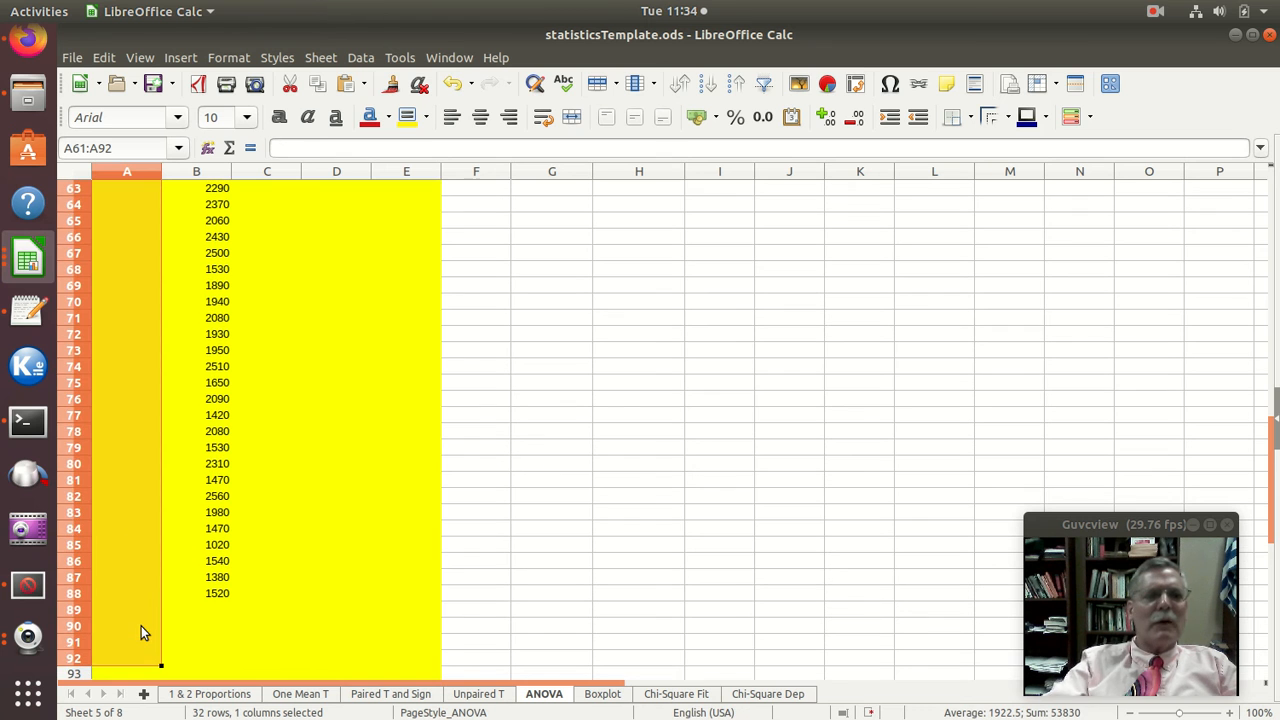
- Delete the lower part of the old Treatment 2 sample data, in B58:B94
scroll(199, 544, "up", 5)
left_click_drag(205, 357, 205, 670)
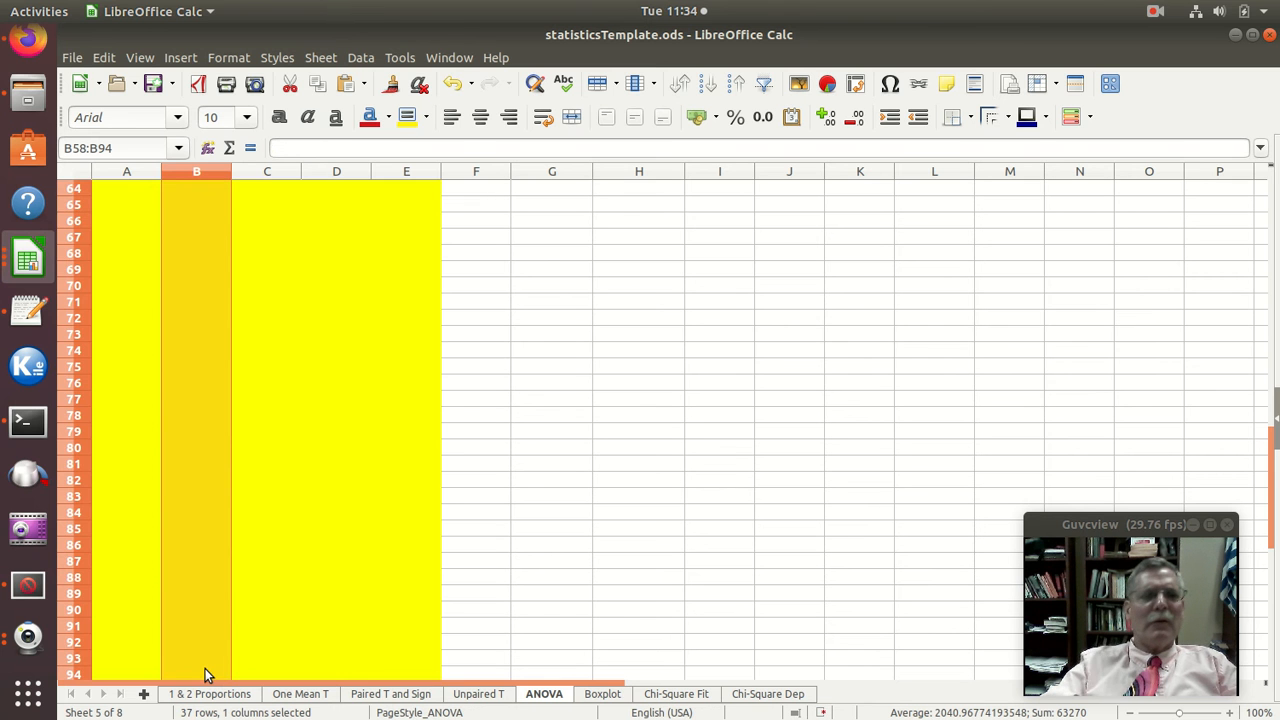
key("Delete")
scroll(239, 580, "up", 16)
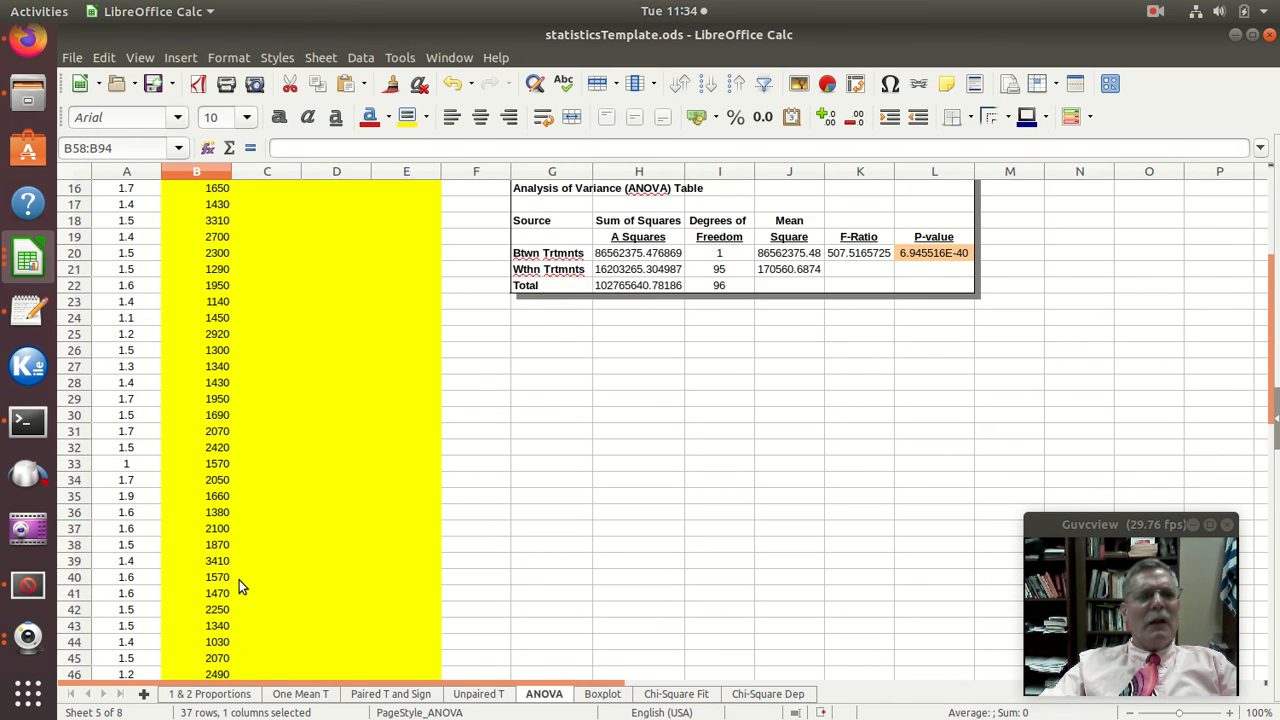
- Switch to the Untitled 1 spreadsheet and copy the Versicolor petal lengths in B52:B101
scroll(239, 580, "up", 1)
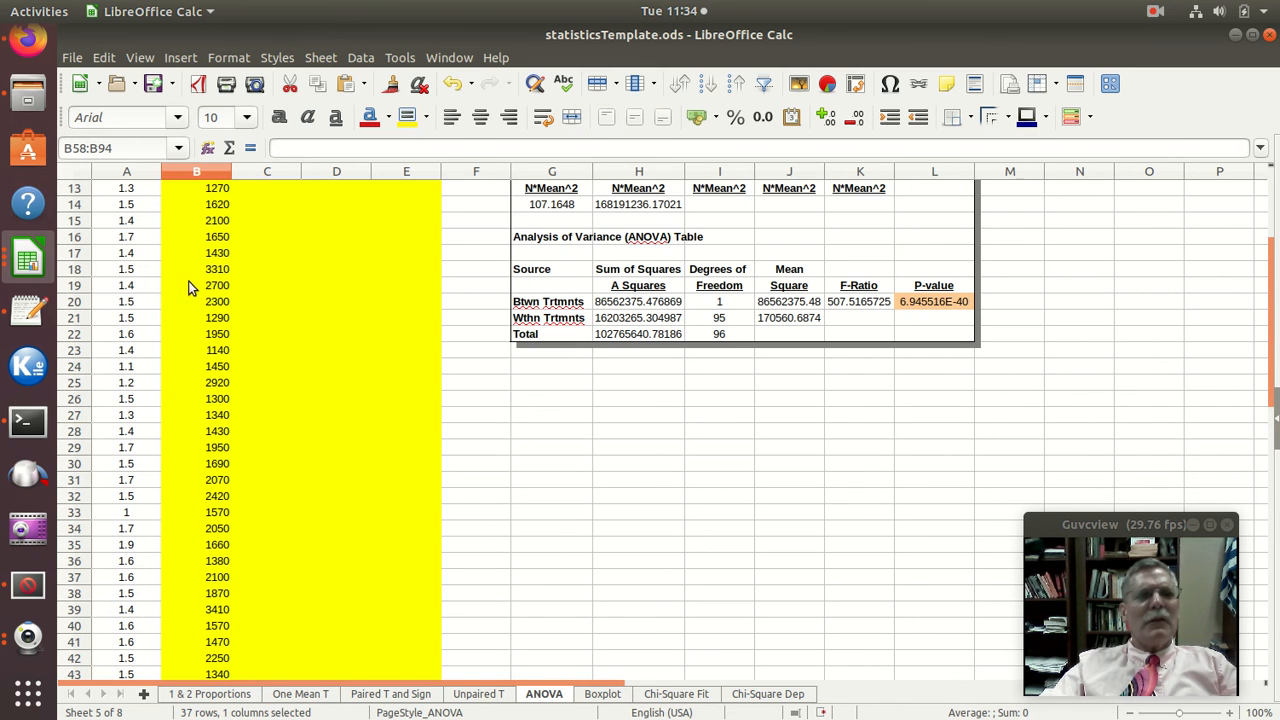
left_click(27, 260)
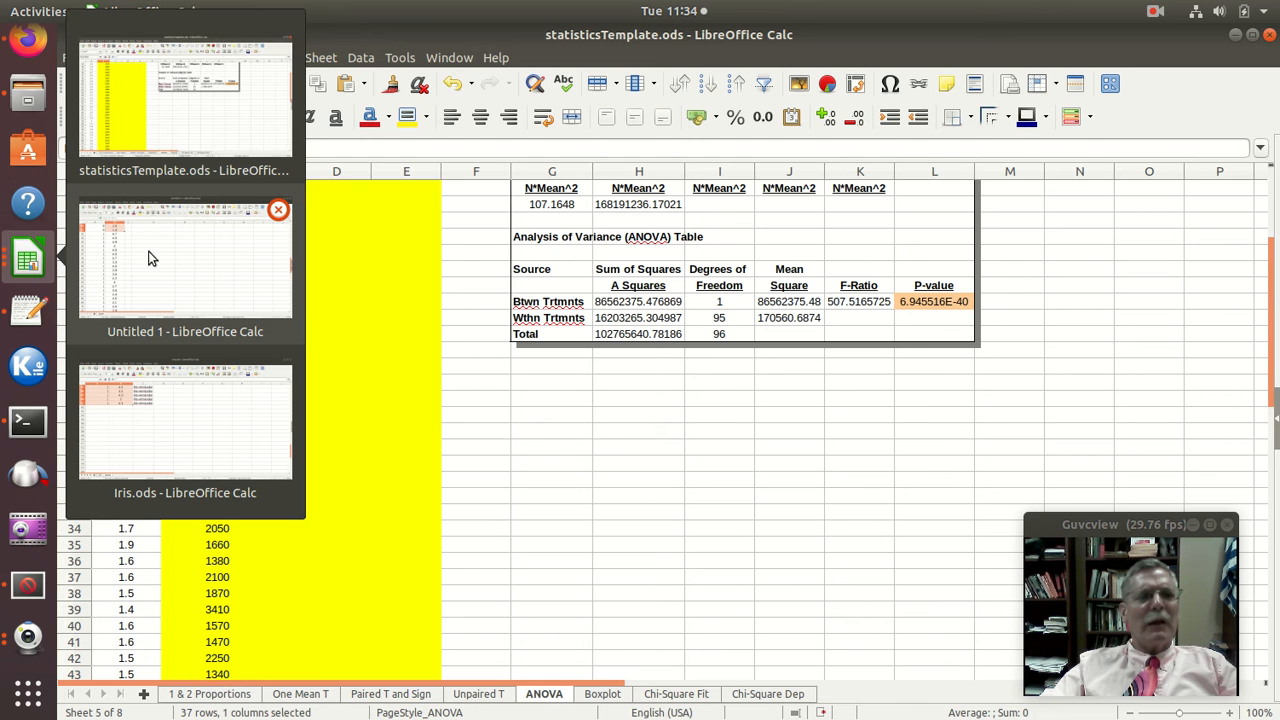
left_click(200, 256)
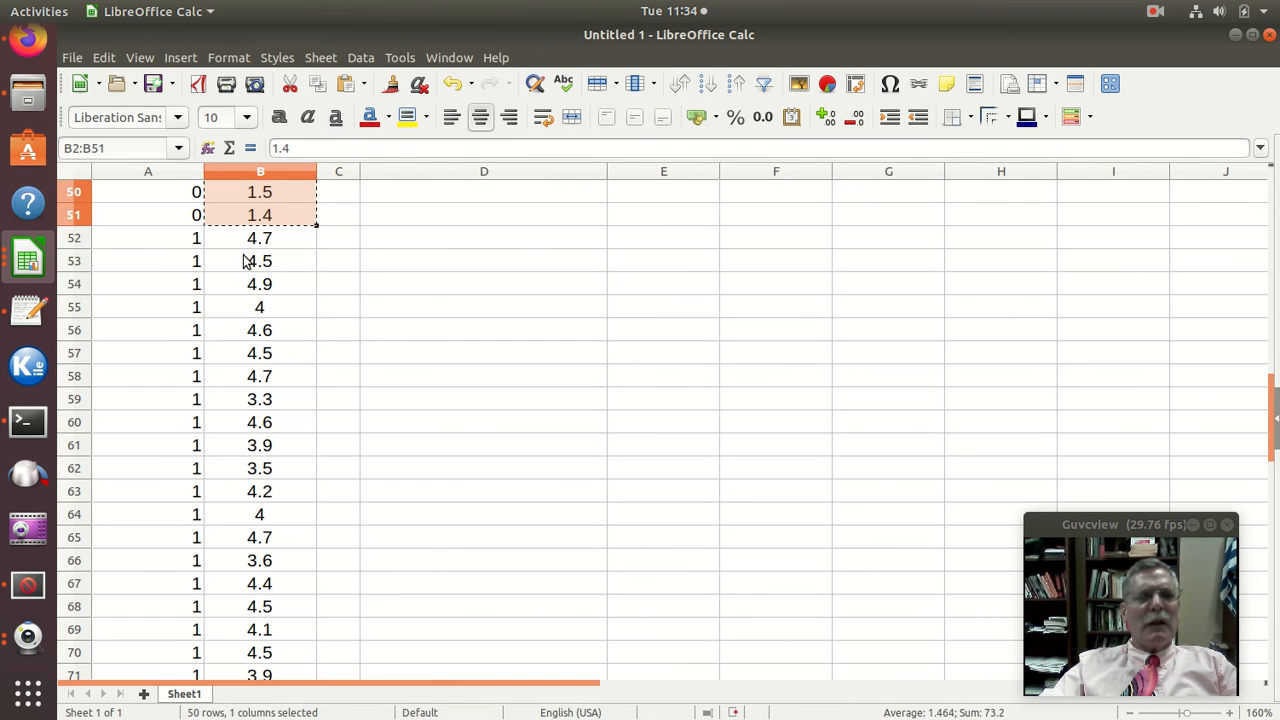
left_click_drag(255, 238, 253, 567)
right_click(273, 490)
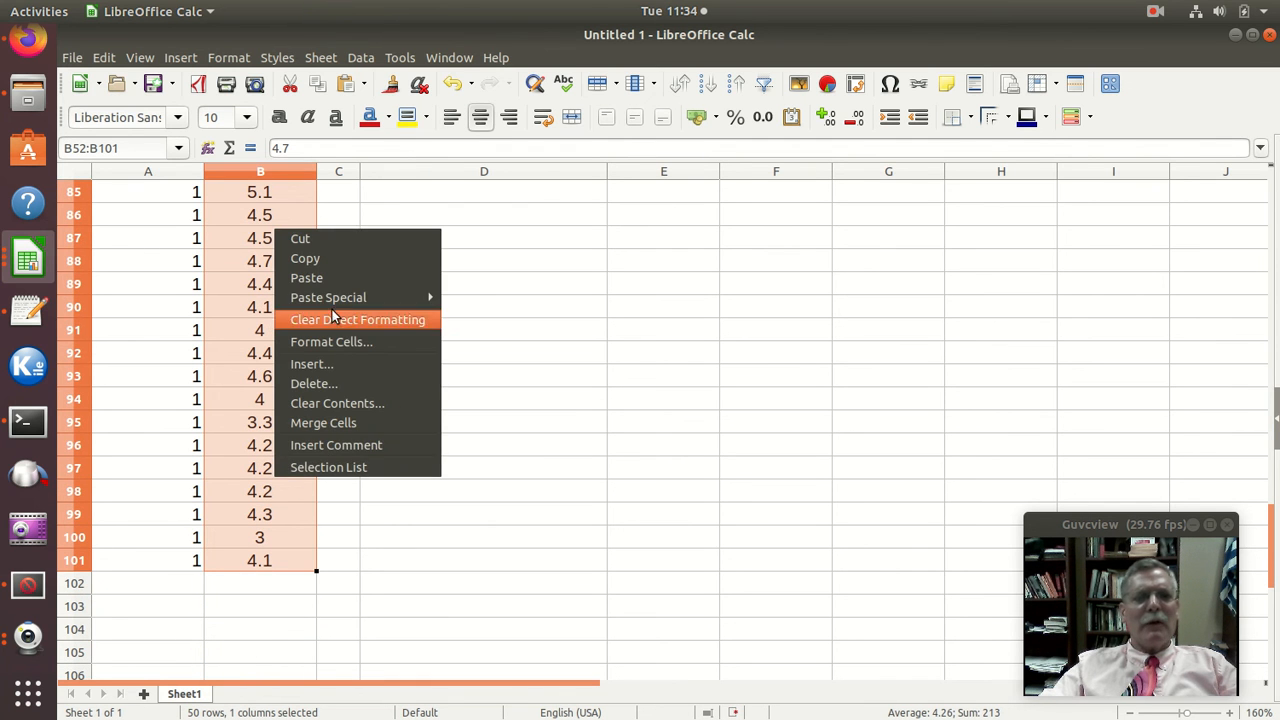
left_click(315, 261)
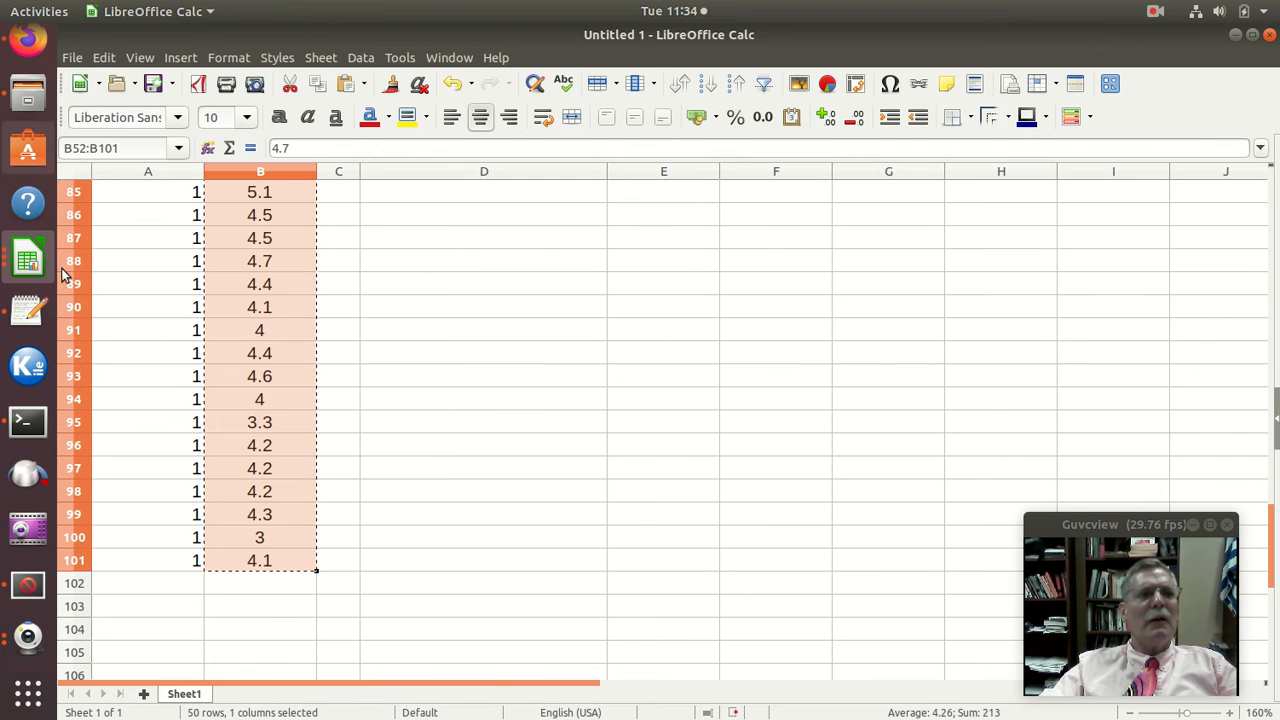
- Paste the Versicolor petal lengths into statisticsTemplate.ods under Treatment 2 from cell B11, overwriting the existing data
left_click(33, 261)
left_click(138, 273)
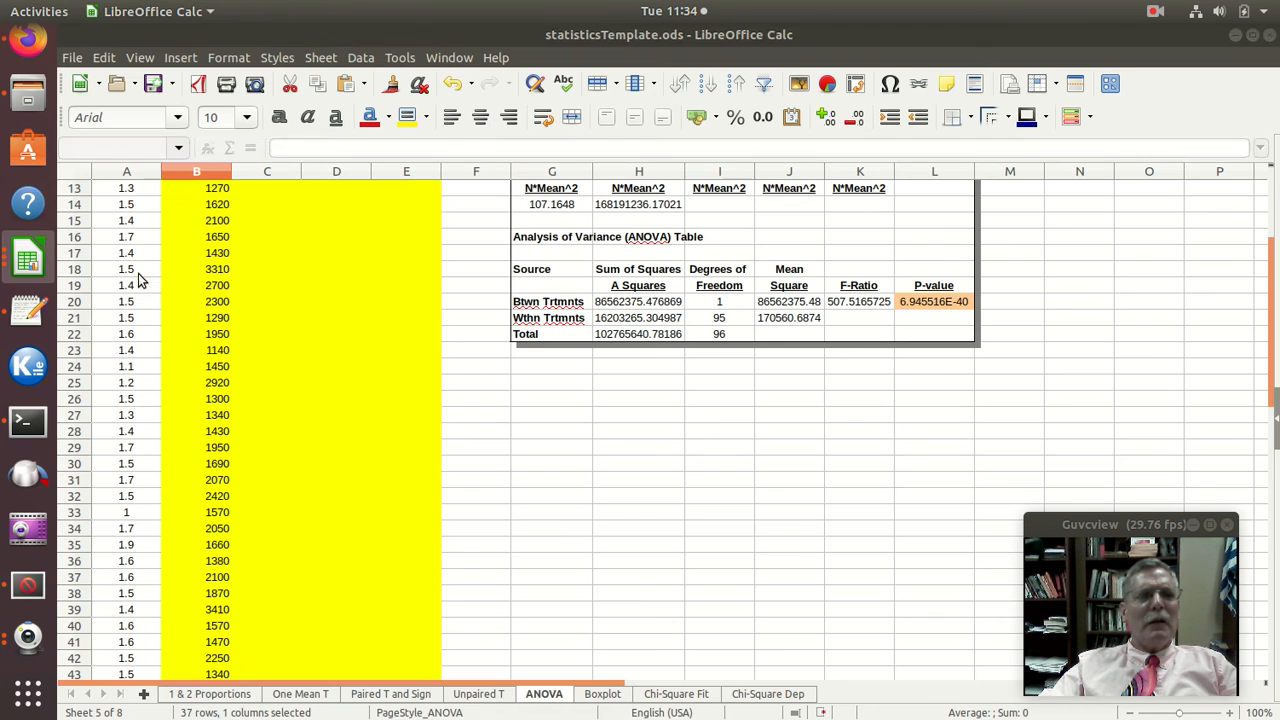
scroll(201, 235, "up", 4)
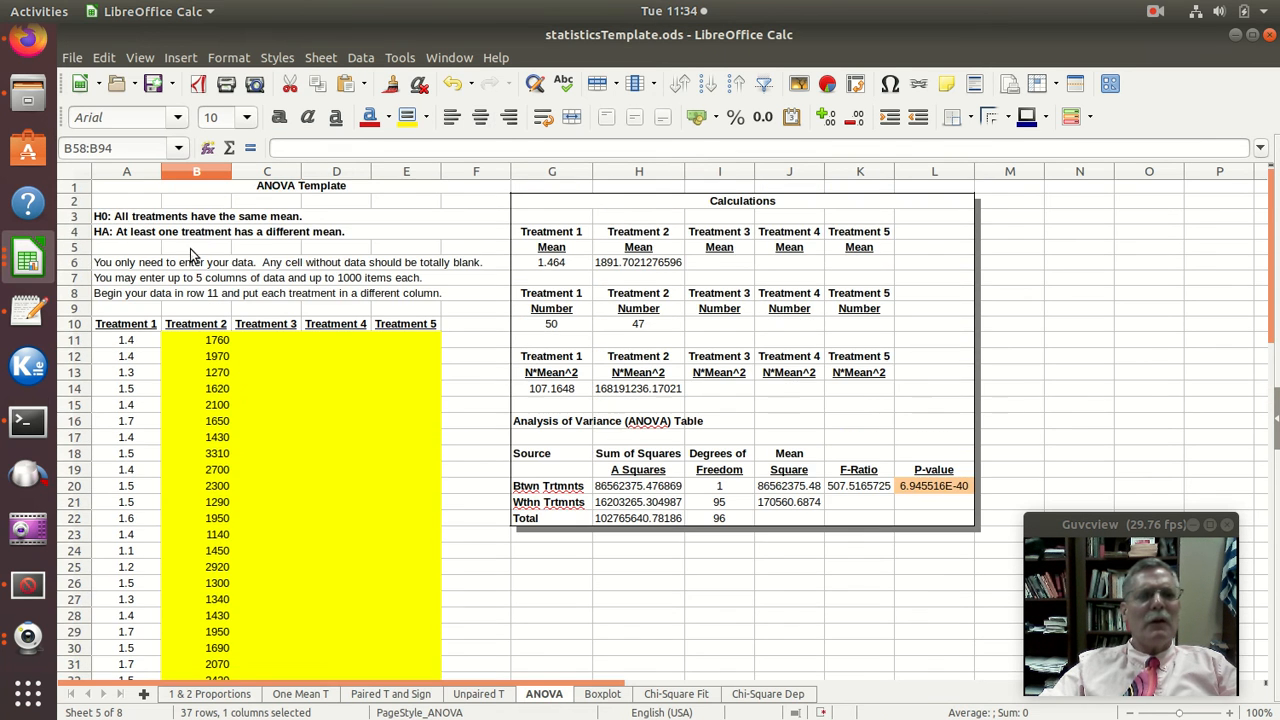
left_click(195, 341)
right_click(195, 341)
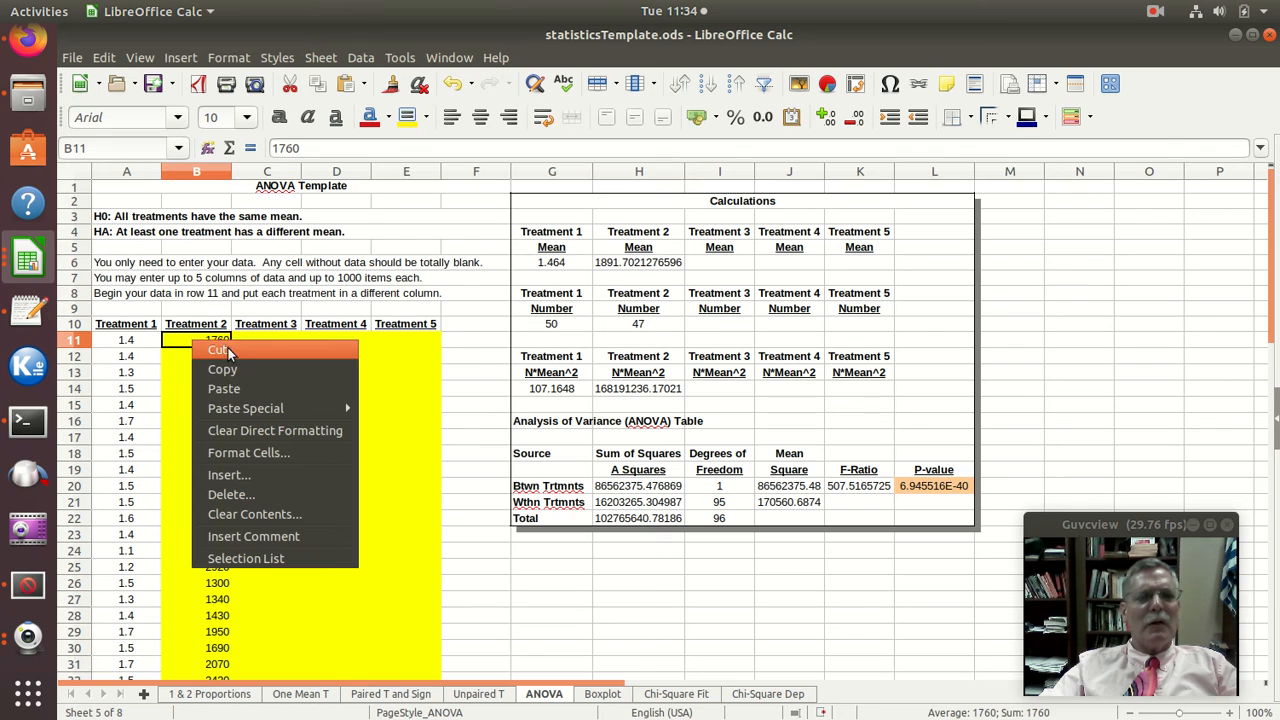
left_click(224, 389)
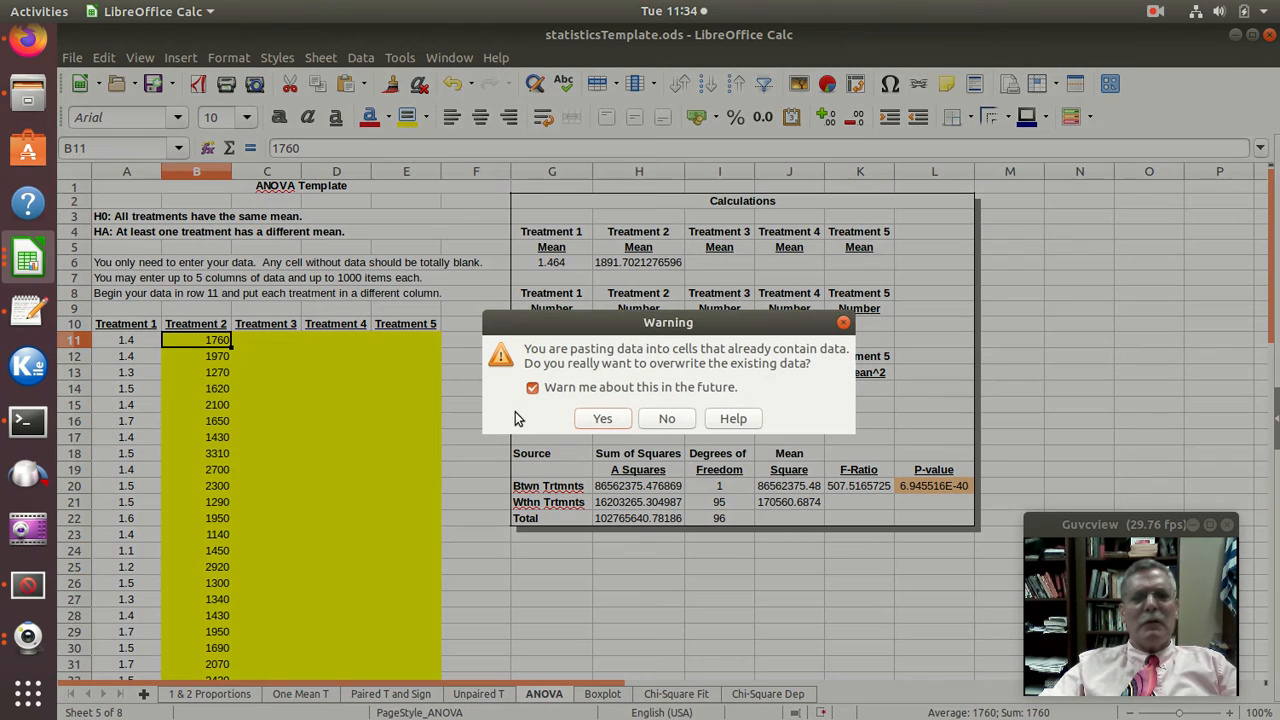
left_click(598, 423)
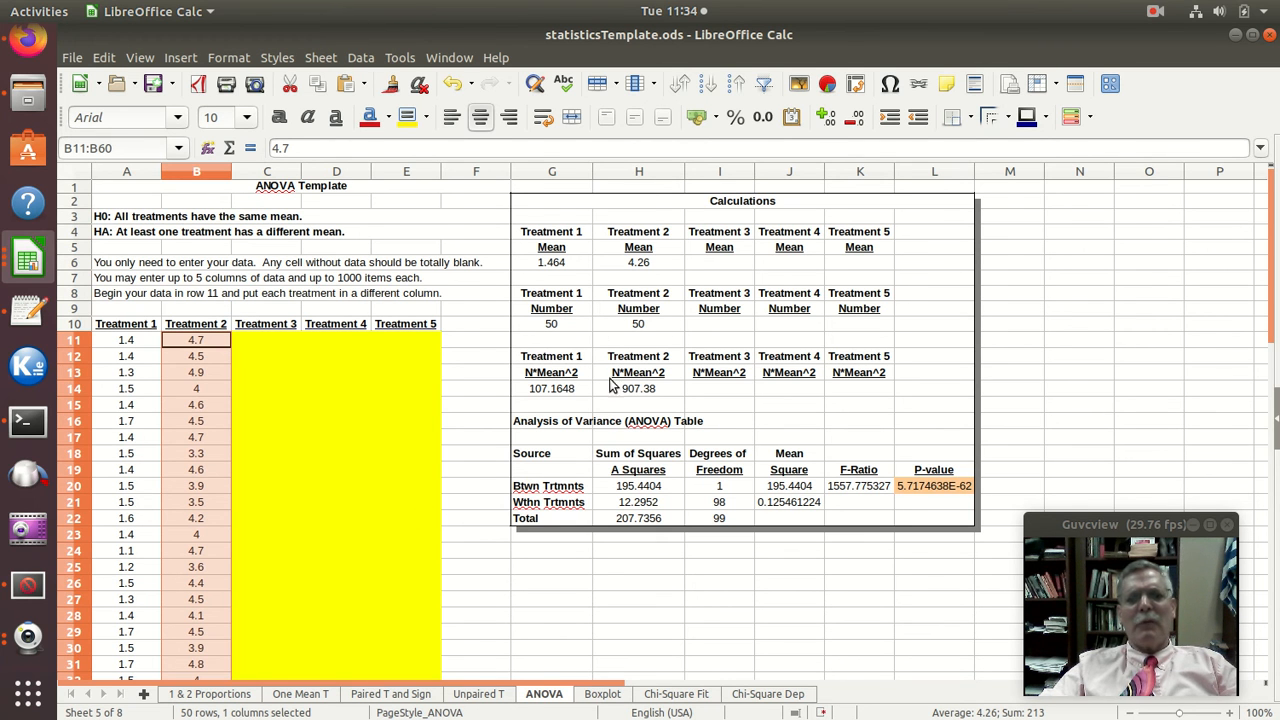
- Enlarge the ANOVA sheet to 140% and examine the sums of squares, F-ratio and P-value in the ANOVA table
scroll(928, 465, "down", 2)
left_click(934, 412)
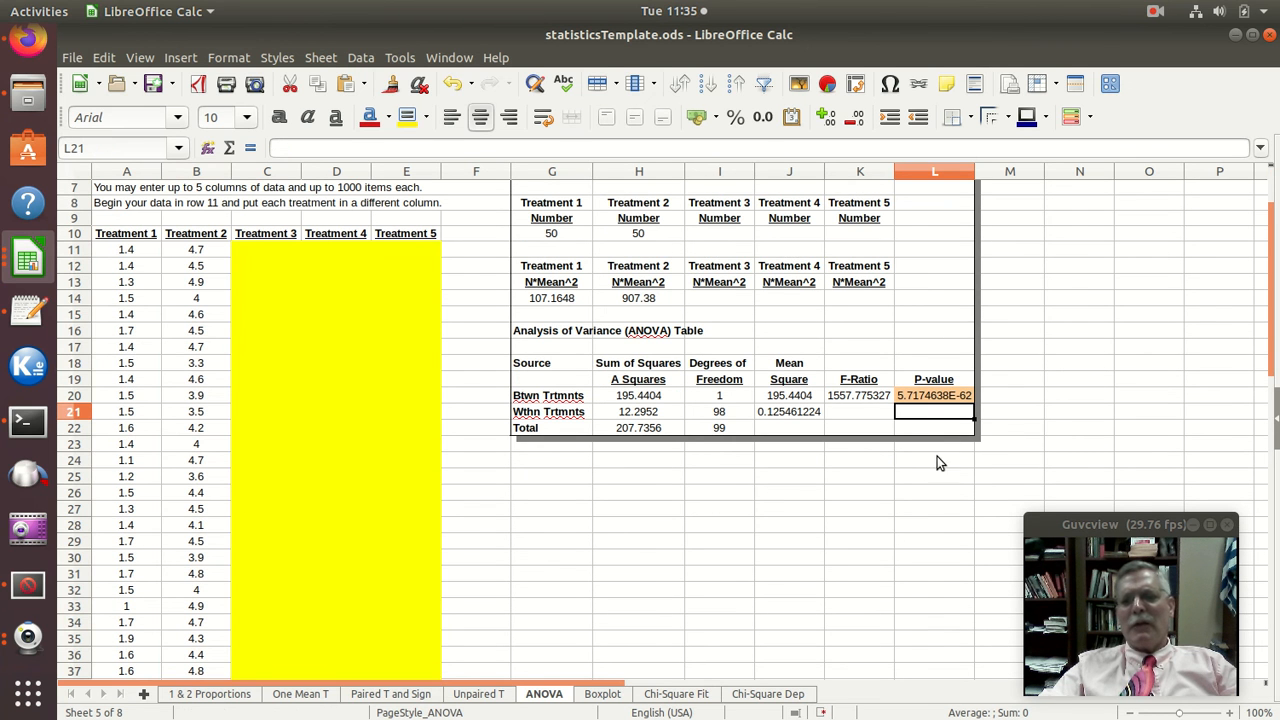
left_click(1230, 712)
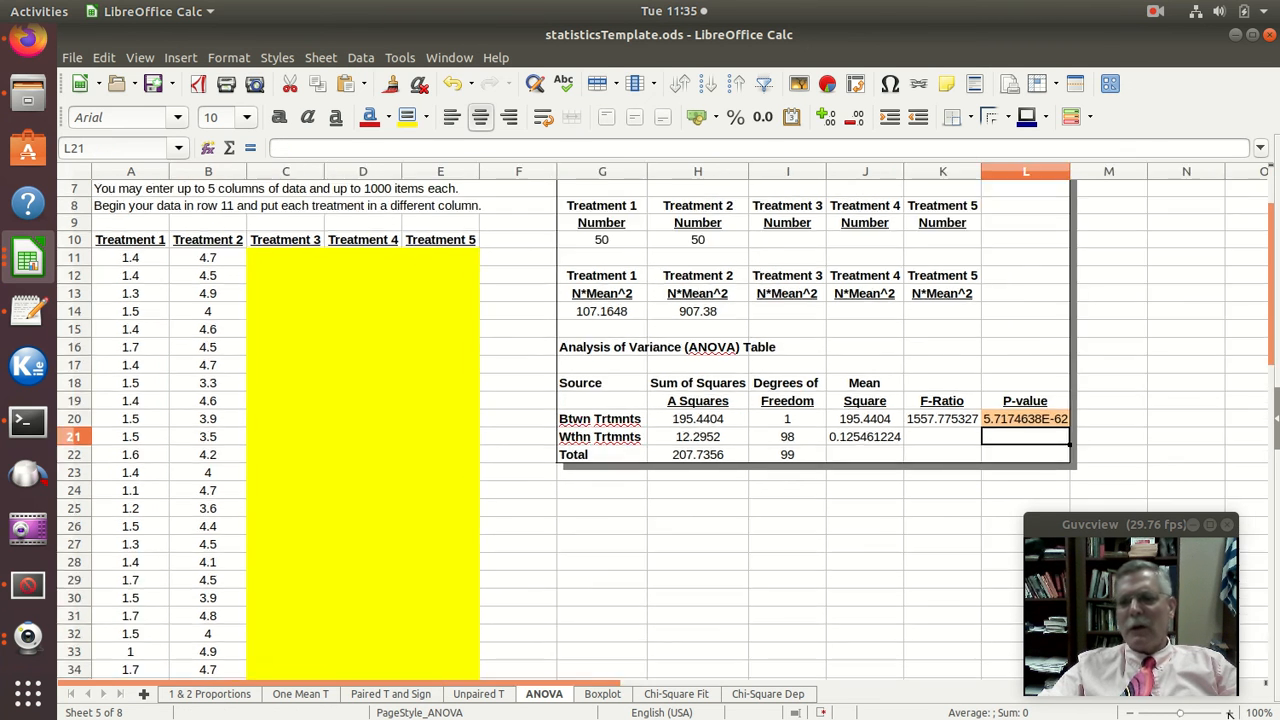
left_click(1230, 712)
left_click(1230, 712)
left_click(1230, 712)
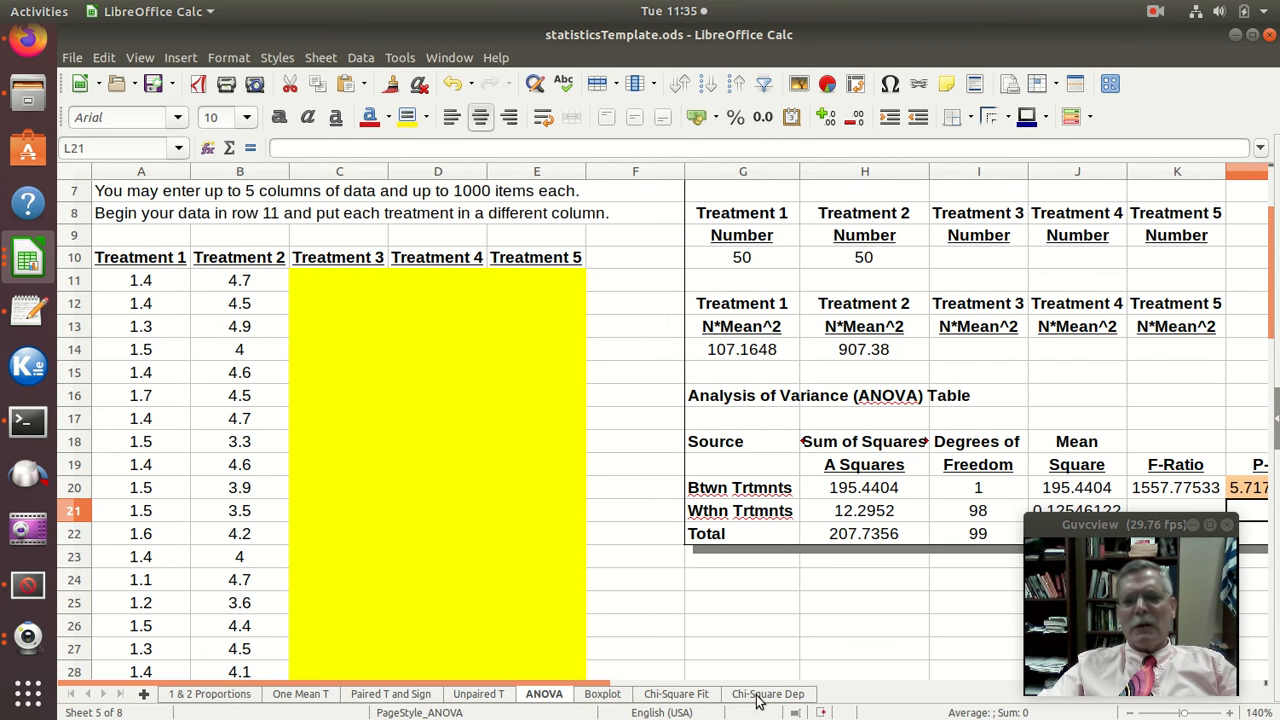
left_click_drag(592, 686, 770, 672)
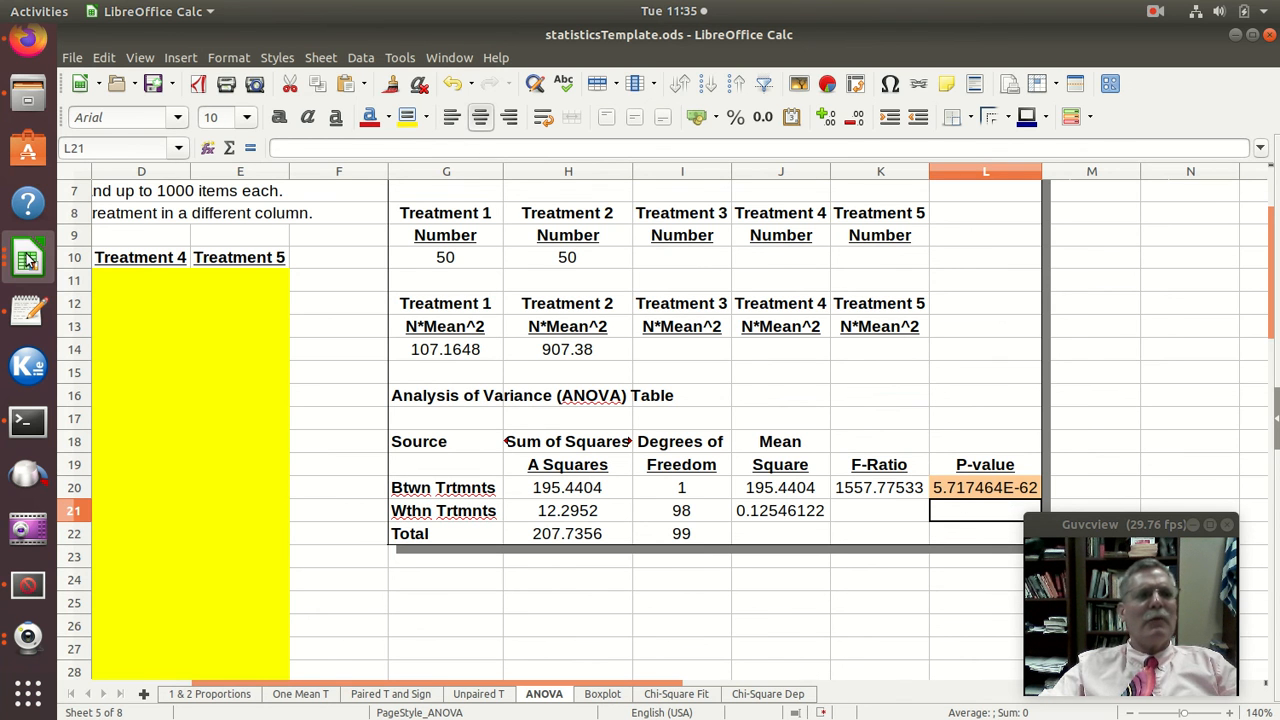
- Return to the Untitled 1 spreadsheet and compare its regression F statistic, sums of squares and P-value with the ANOVA, reviewing the dummy-coded data
left_click(30, 252)
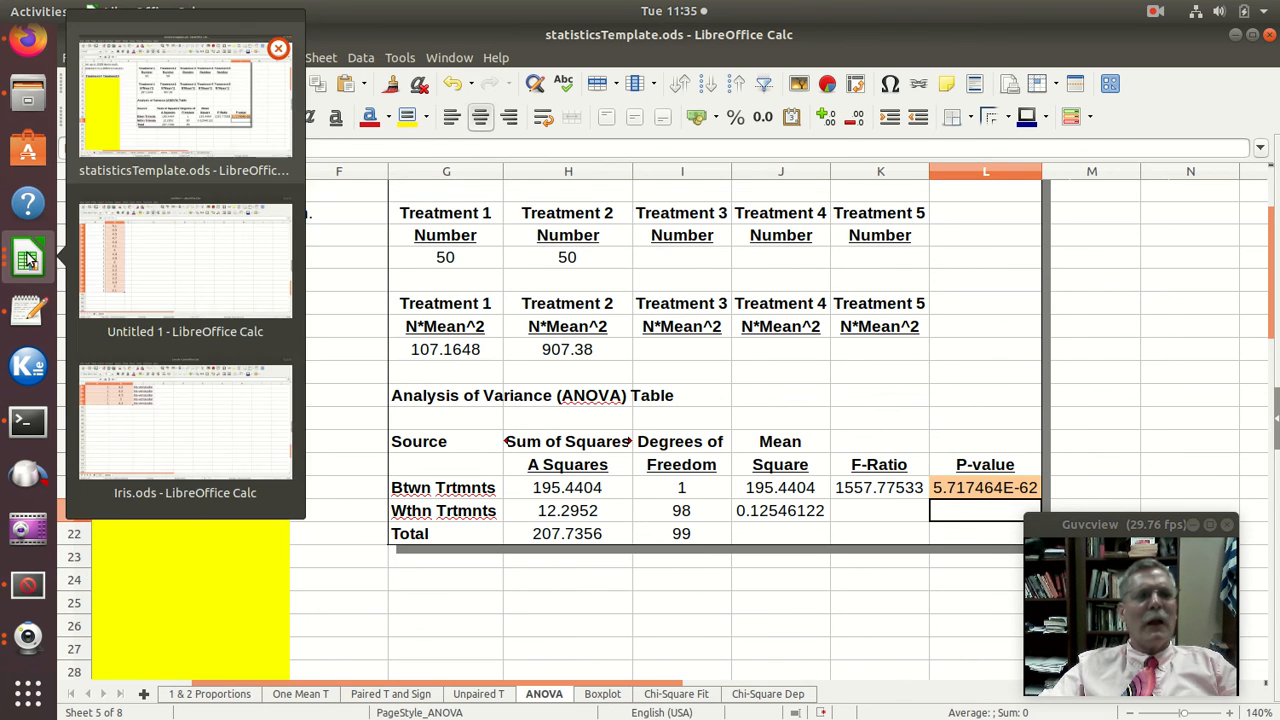
left_click(195, 268)
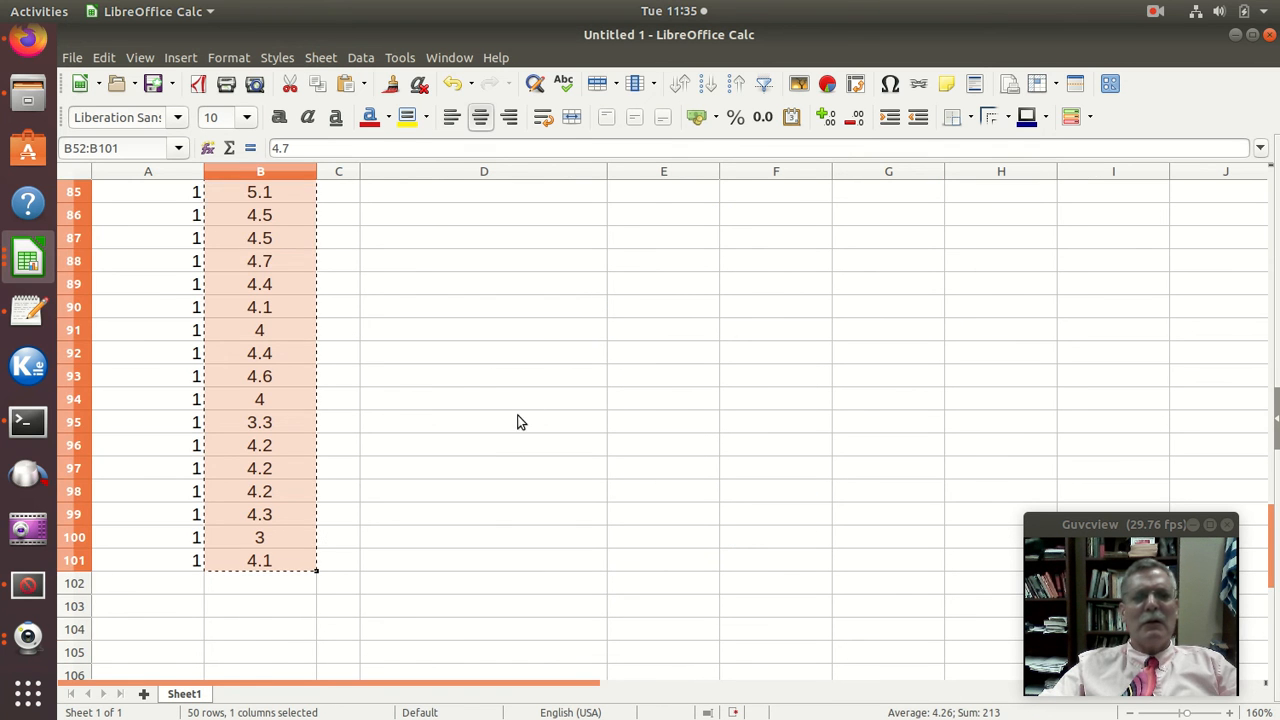
scroll(525, 412, "up", 1)
scroll(556, 385, "up", 20)
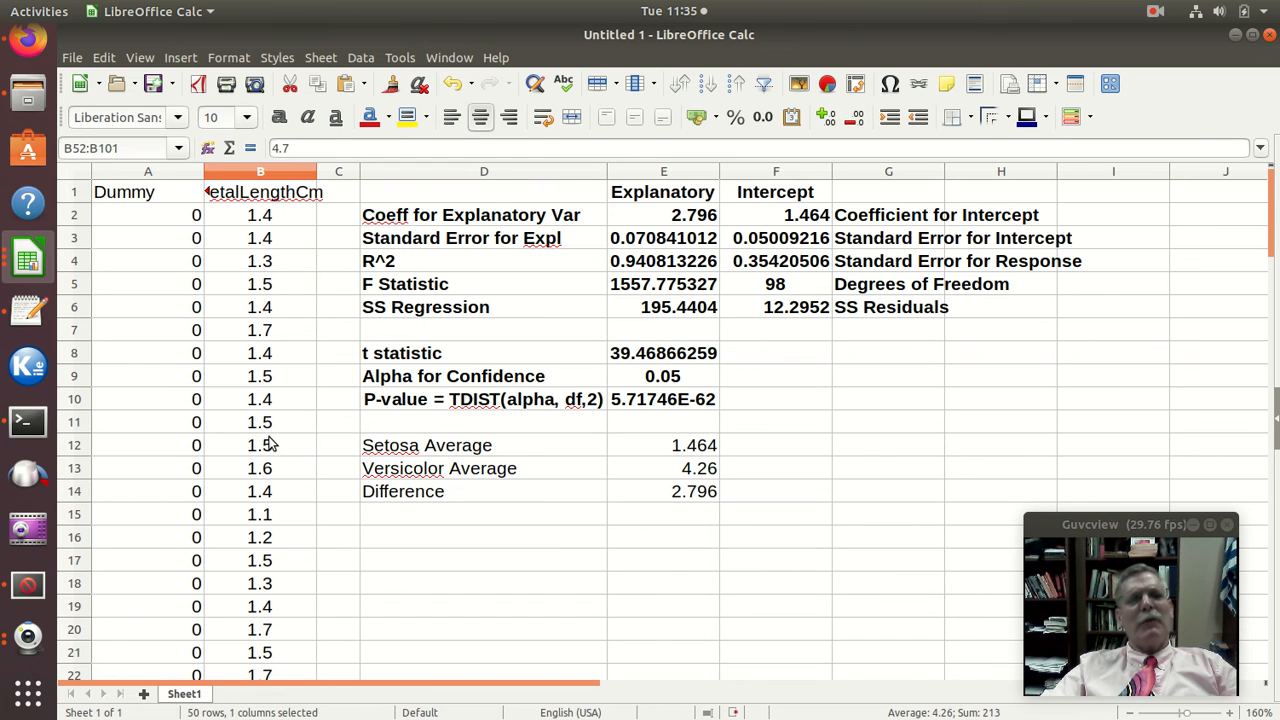
scroll(330, 437, "down", 16)
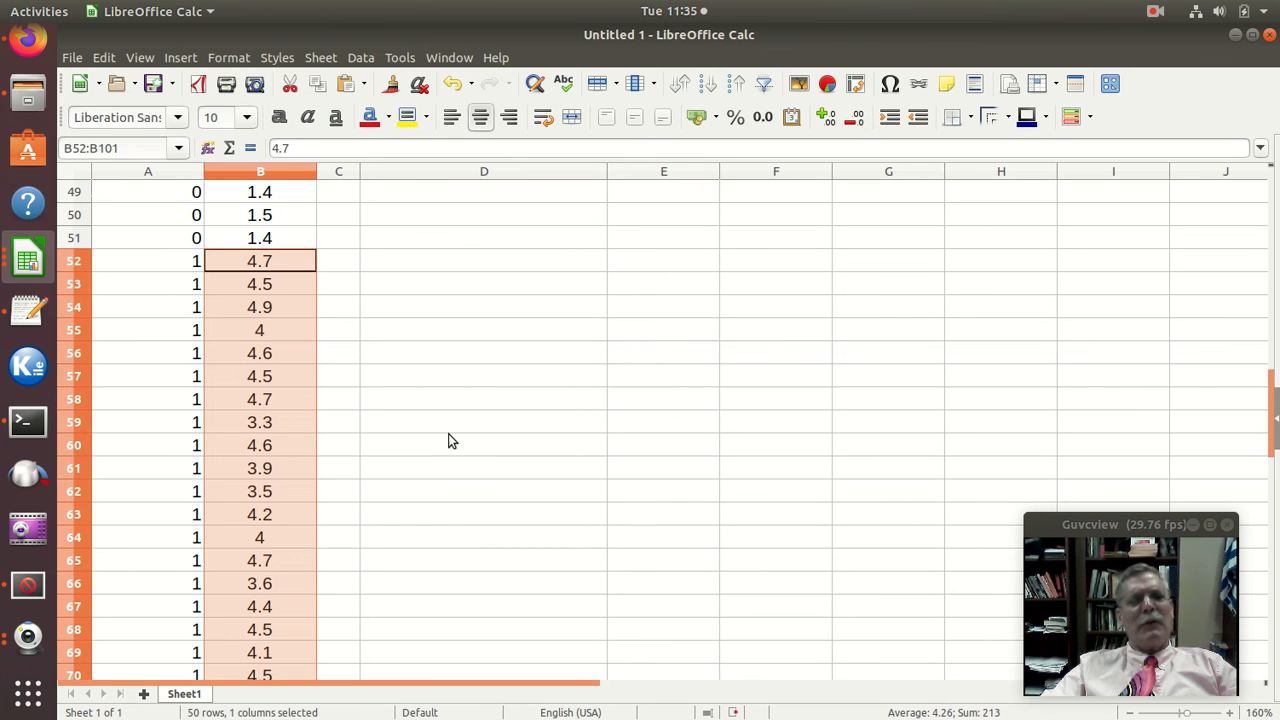
scroll(445, 437, "up", 16)
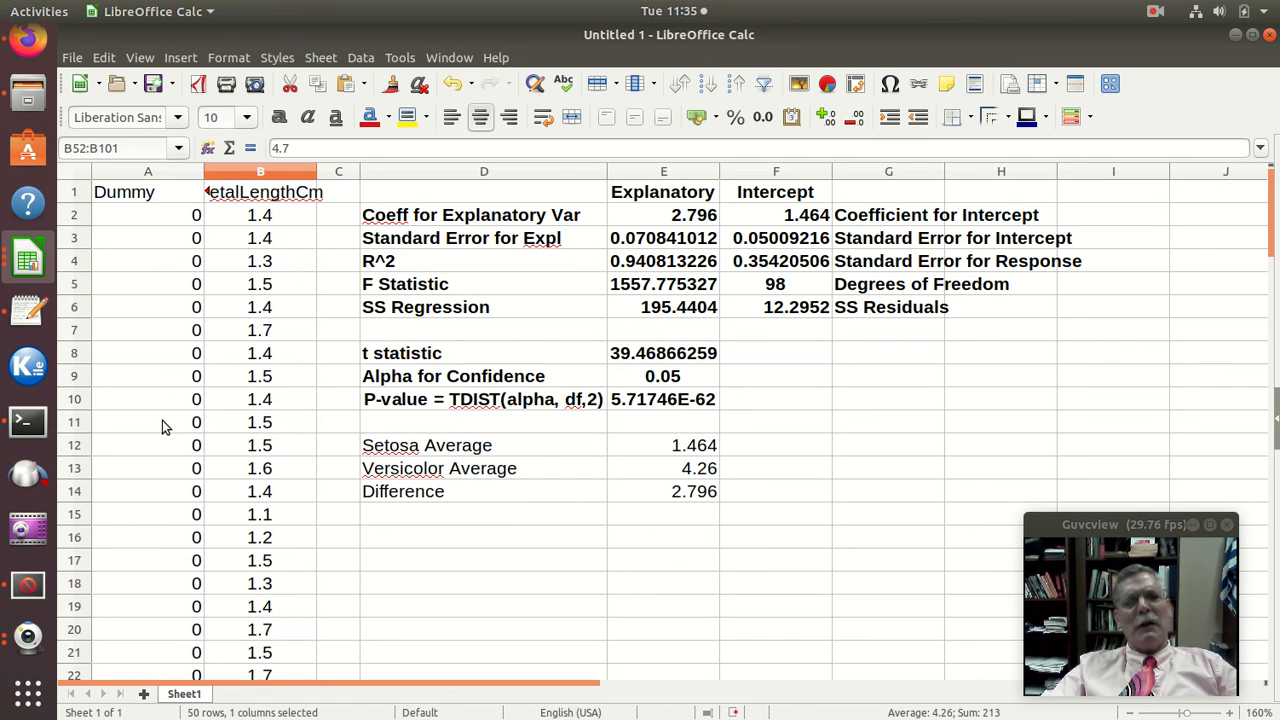
scroll(157, 405, "down", 10)
scroll(155, 405, "down", 10)
scroll(151, 401, "up", 18)
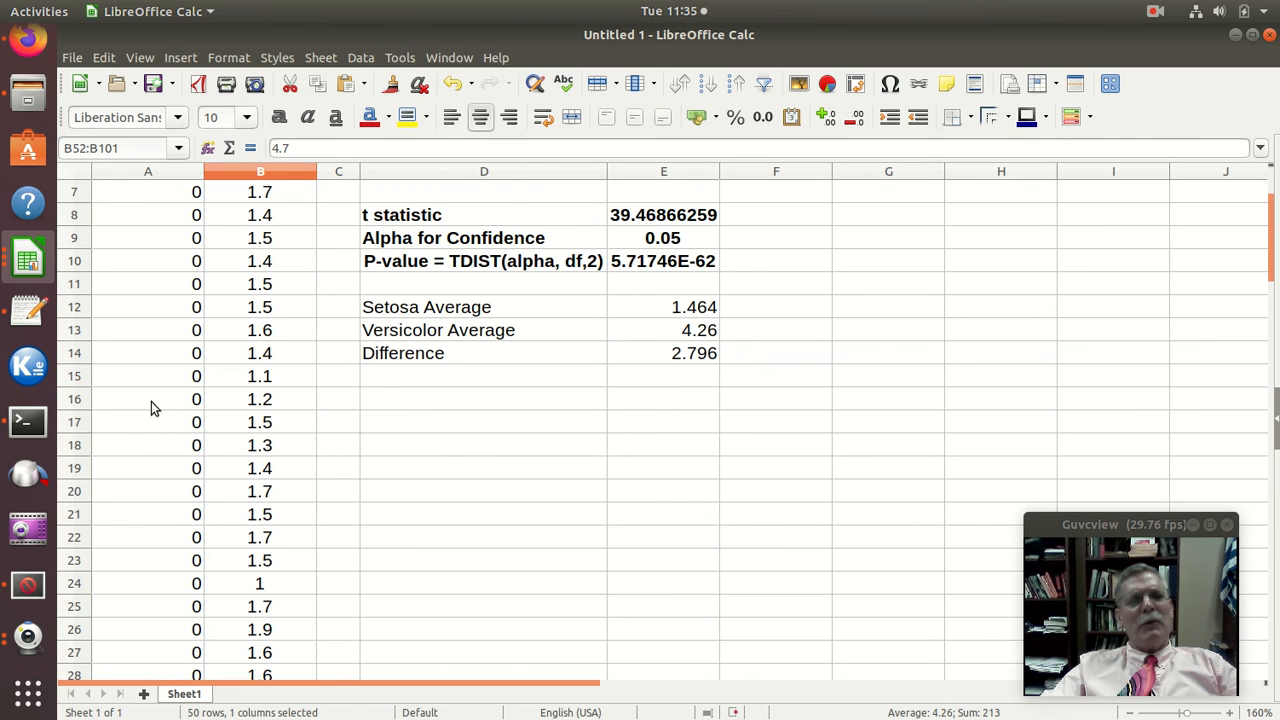
scroll(539, 437, "up", 2)
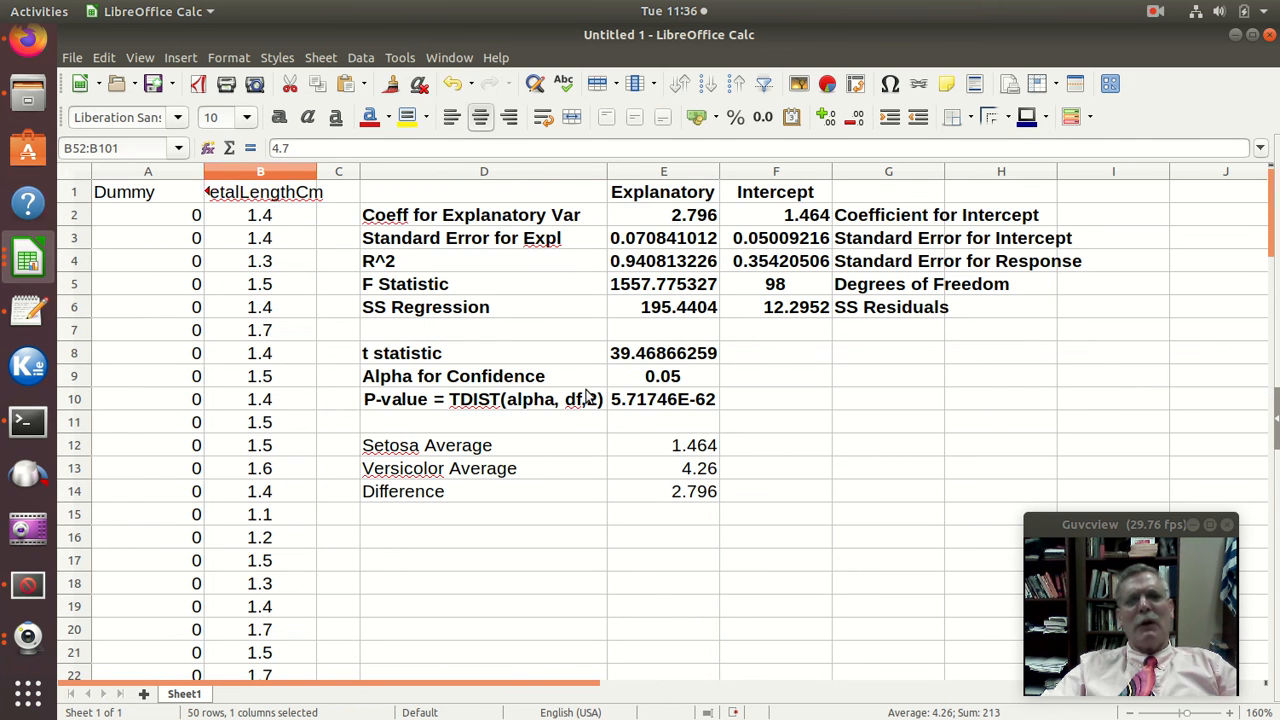